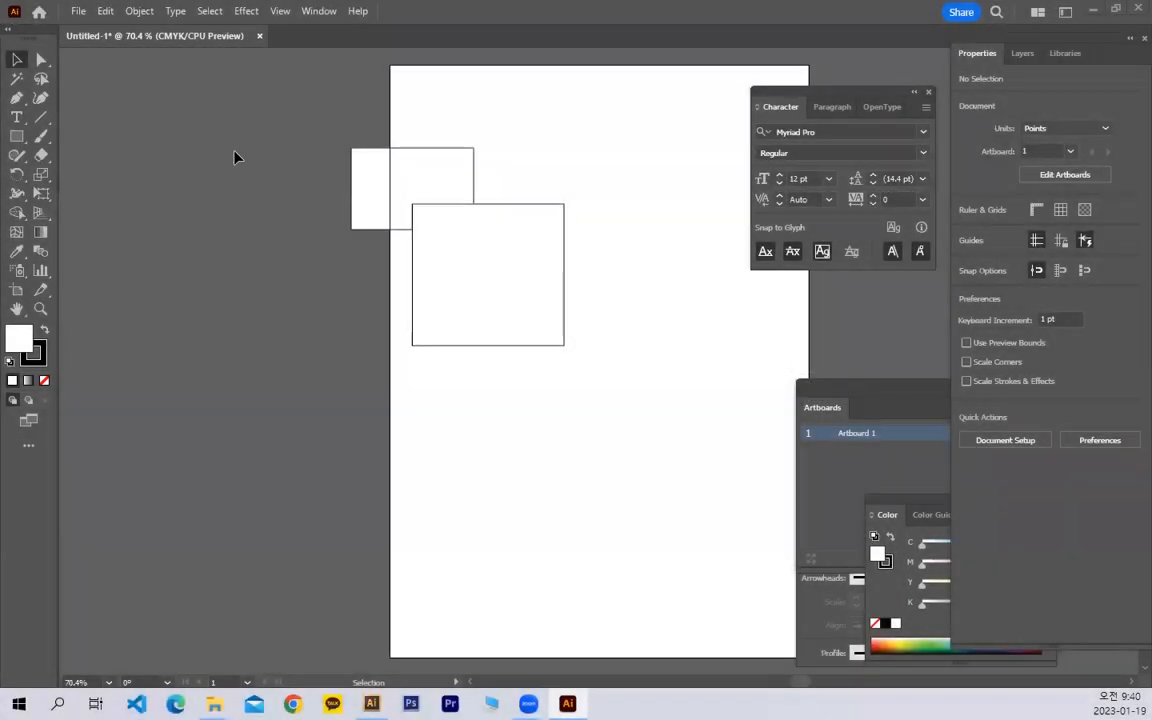
drag(227, 96, 437, 272)
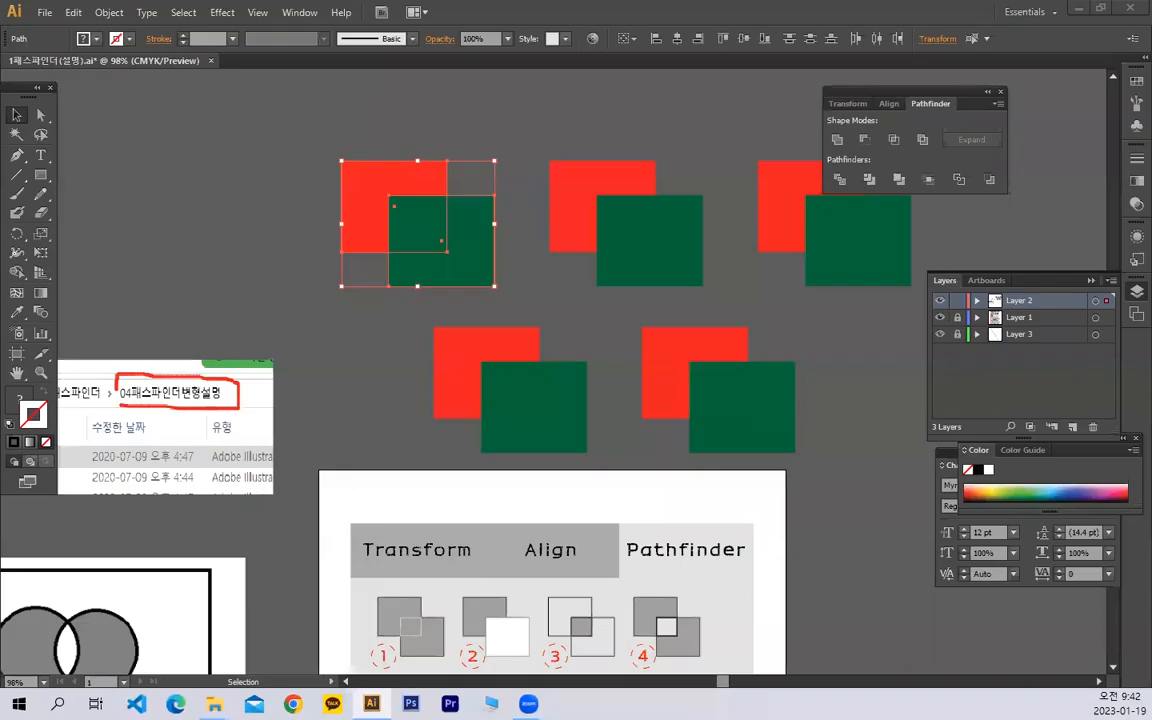
- Close the Pathfinder panel and deselect the first pair of squares
mouse_move(830, 90)
mouse_down()
mouse_move(816, 90)
mouse_move(827, 106)
mouse_up()
drag(909, 134, 836, 151)
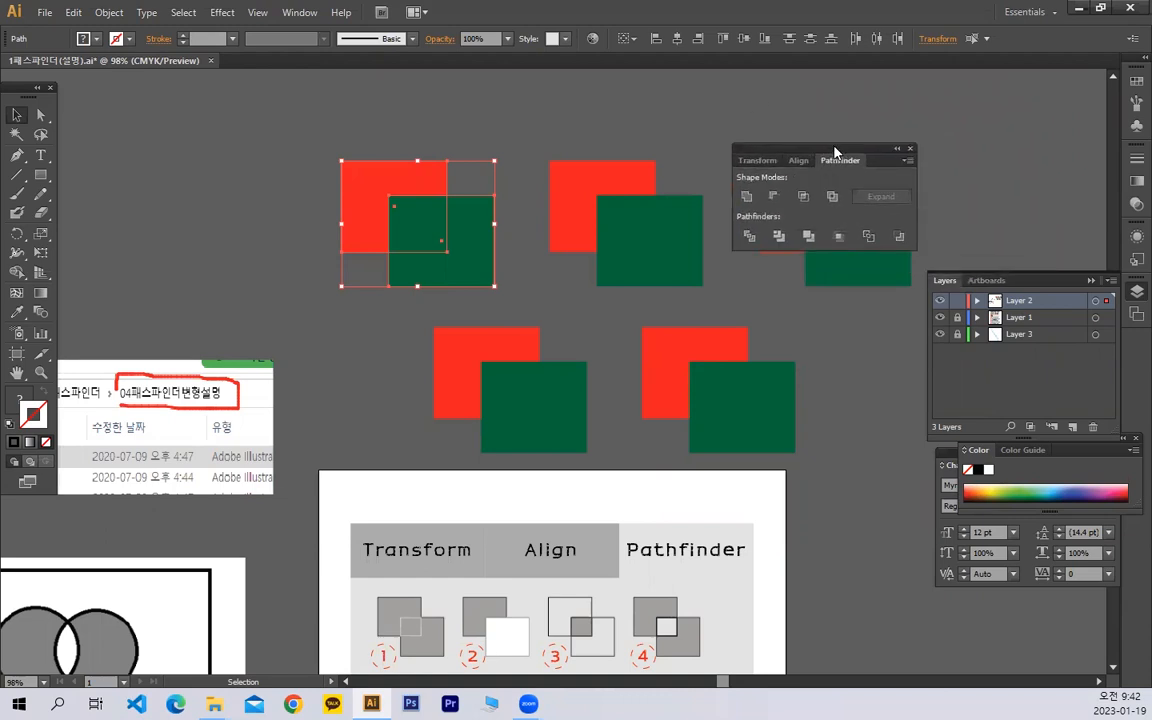
click(913, 153)
click(681, 150)
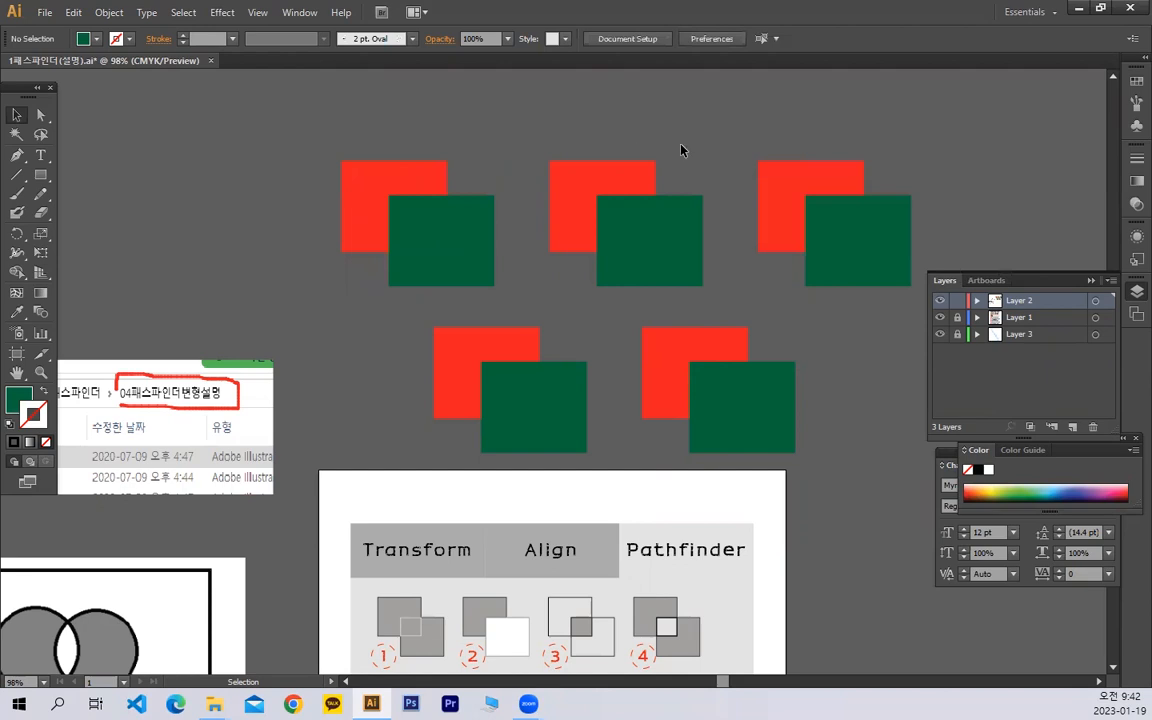
- Show the Pathfinder panel and place it above the third pair of overlapping squares
click(306, 15)
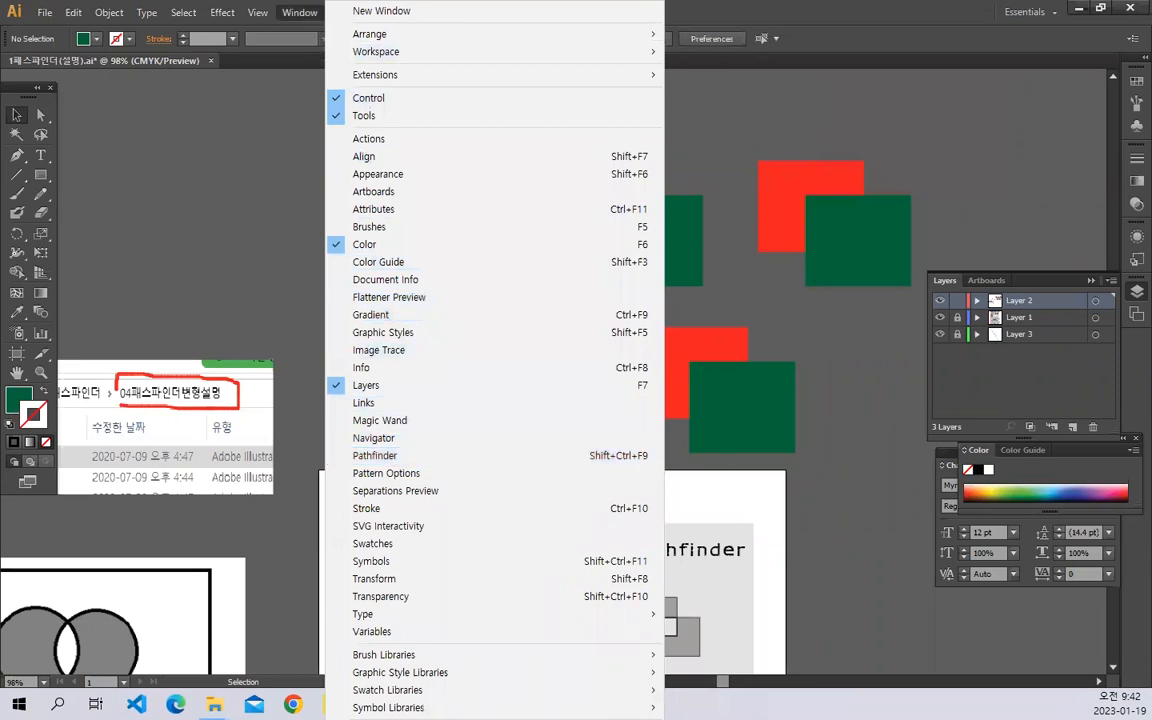
key(Escape)
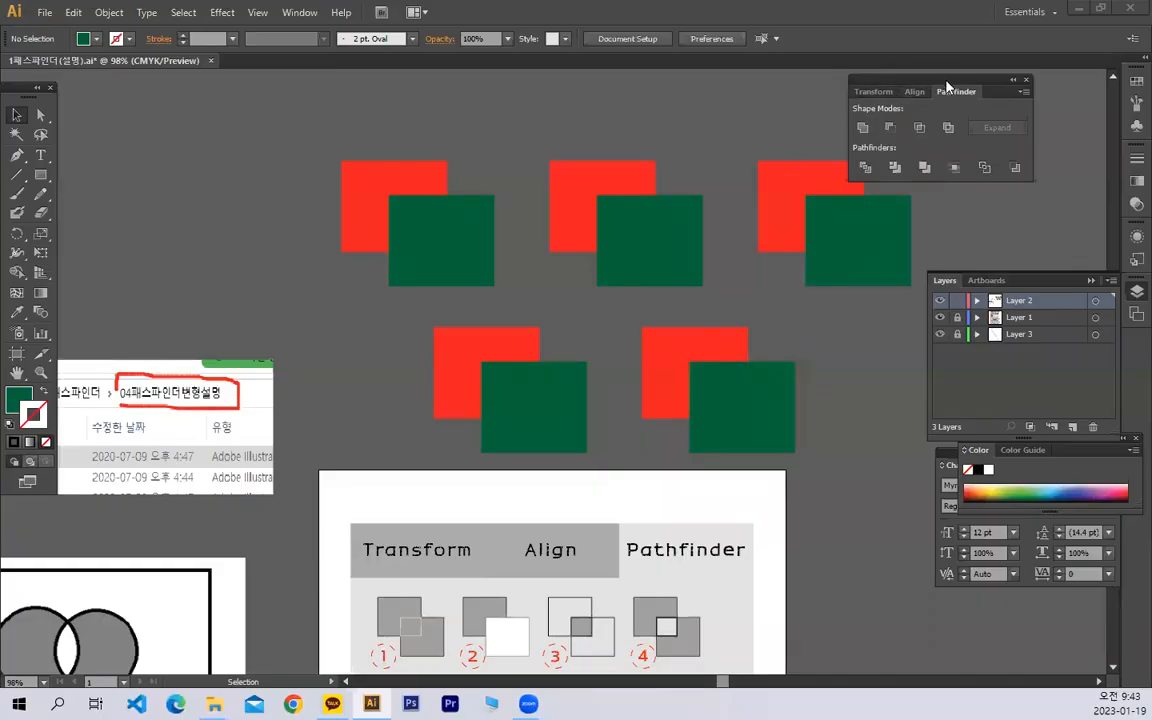
drag(947, 85, 944, 87)
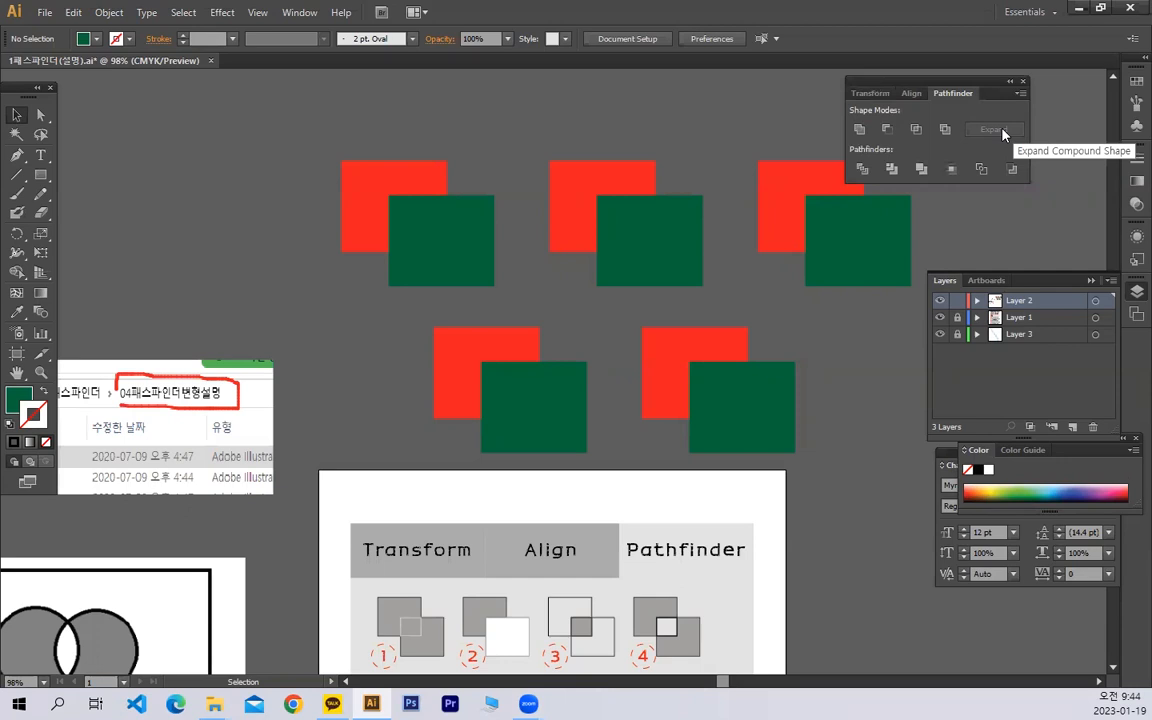
drag(926, 81, 960, 81)
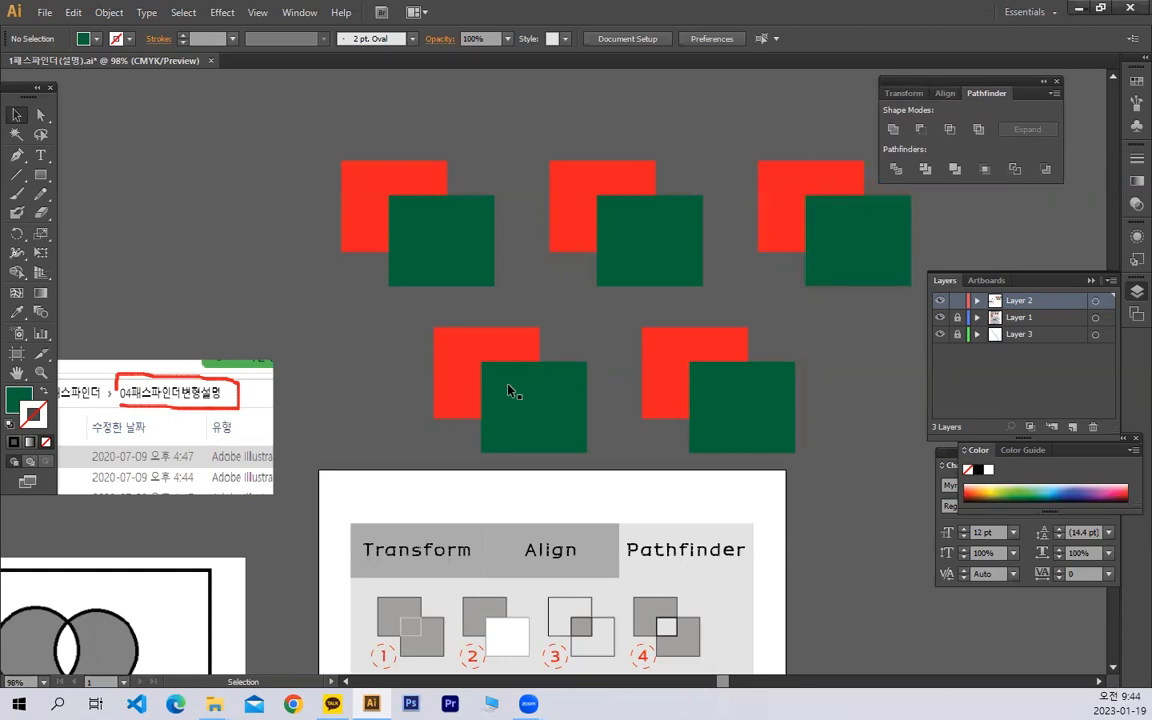
- Examine the five Pathfinder operations on the explanation sheet, moving the Pathfinder panel beside the sheet for comparison
scroll(500, 420, down, 3)
scroll(493, 457, down, 4)
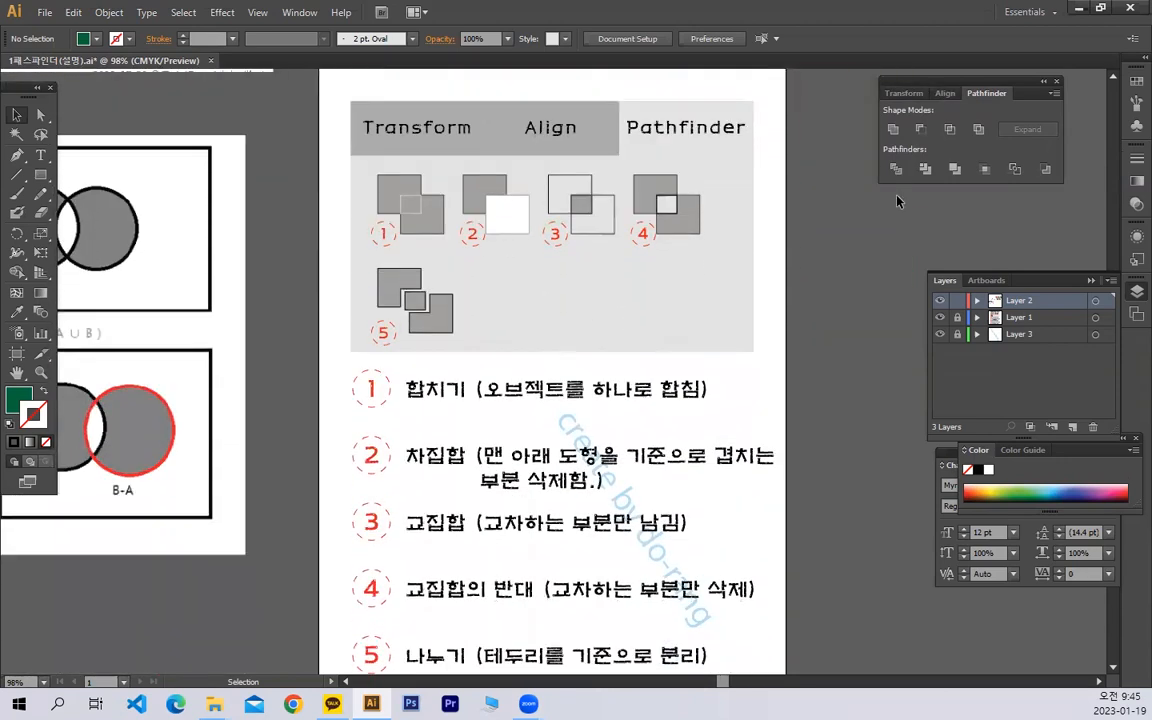
drag(886, 104, 721, 258)
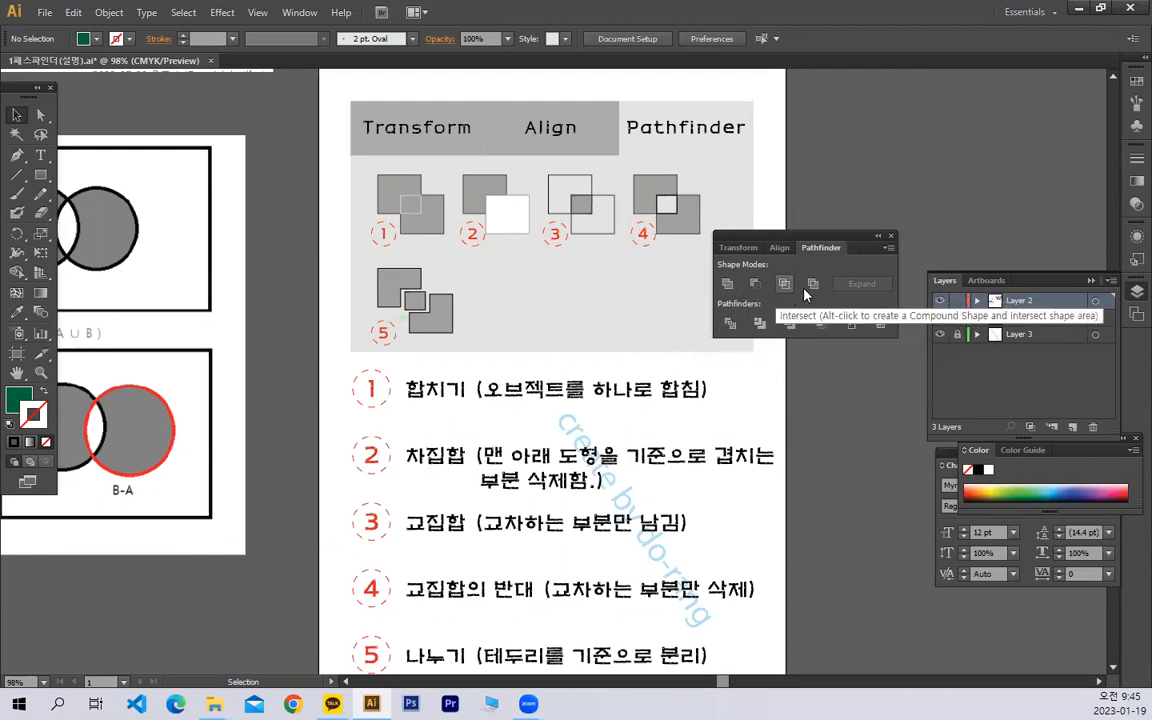
scroll(726, 372, down, 3)
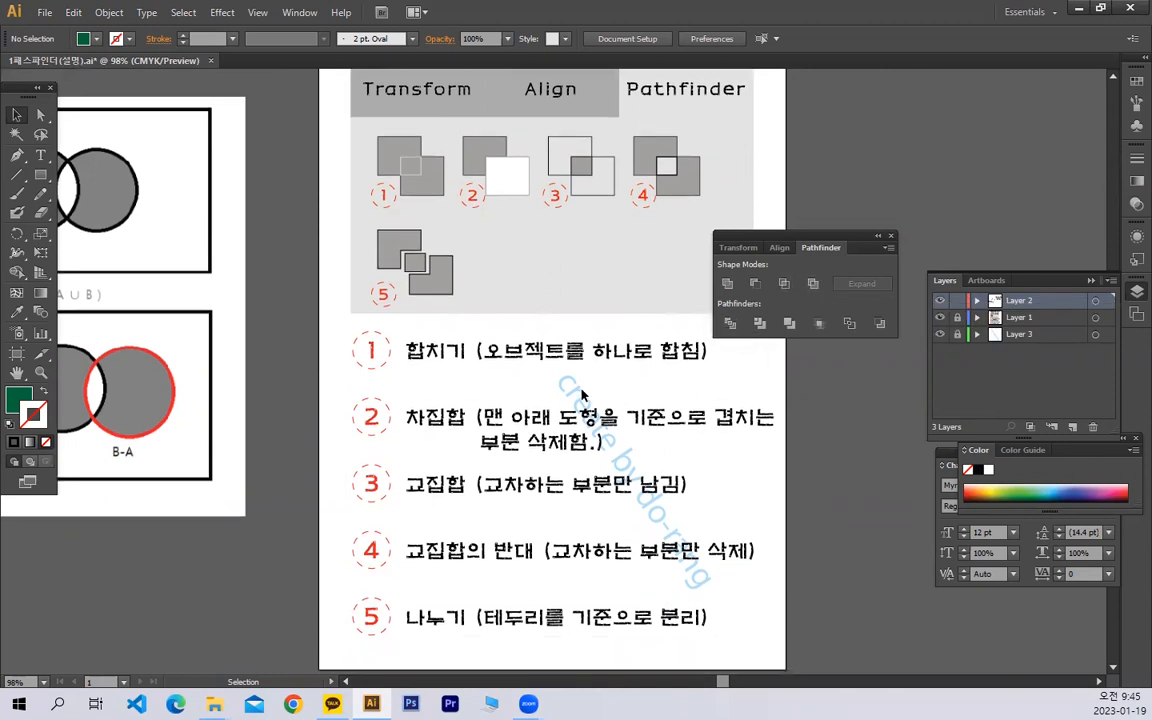
drag(807, 236, 873, 195)
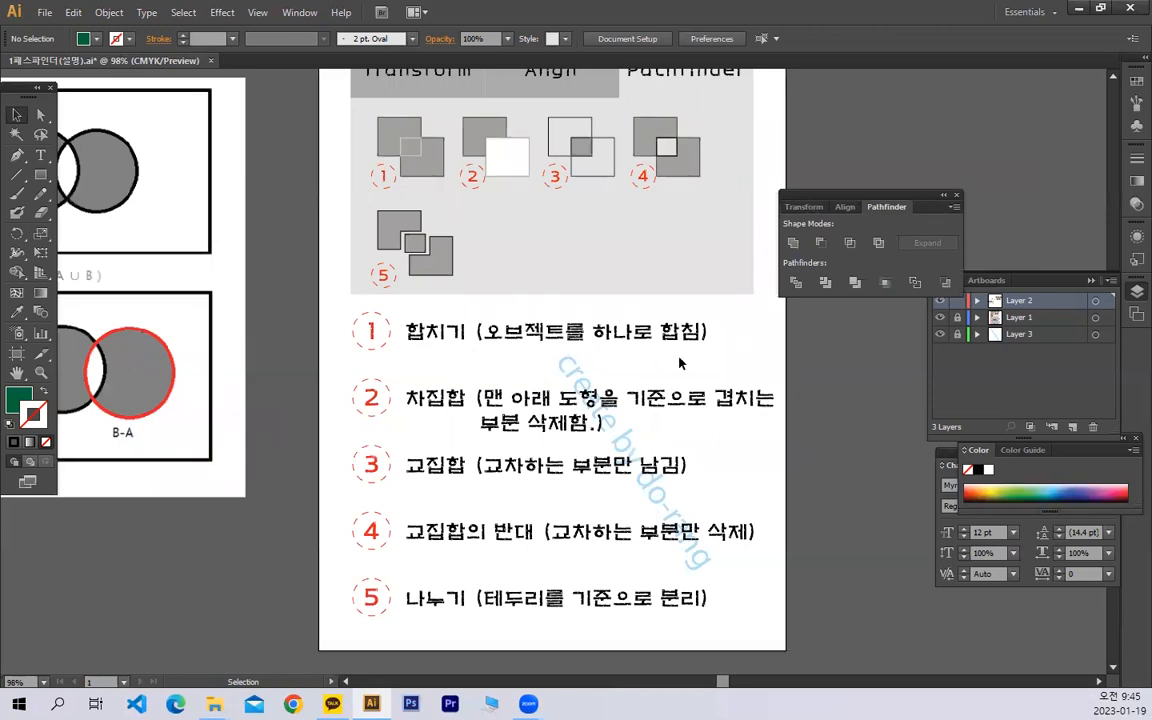
- Unite the first pair of overlapping red and green squares in the upper row into one shape
scroll(679, 363, up, 20)
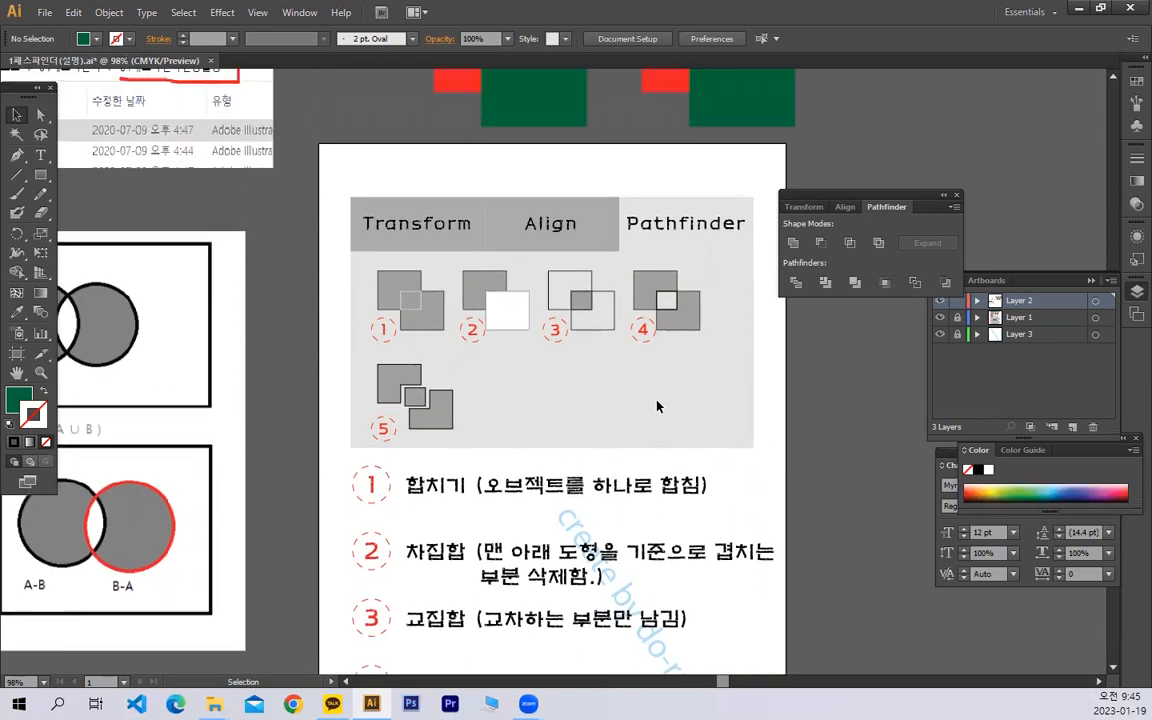
scroll(487, 414, up, 2)
drag(304, 176, 446, 294)
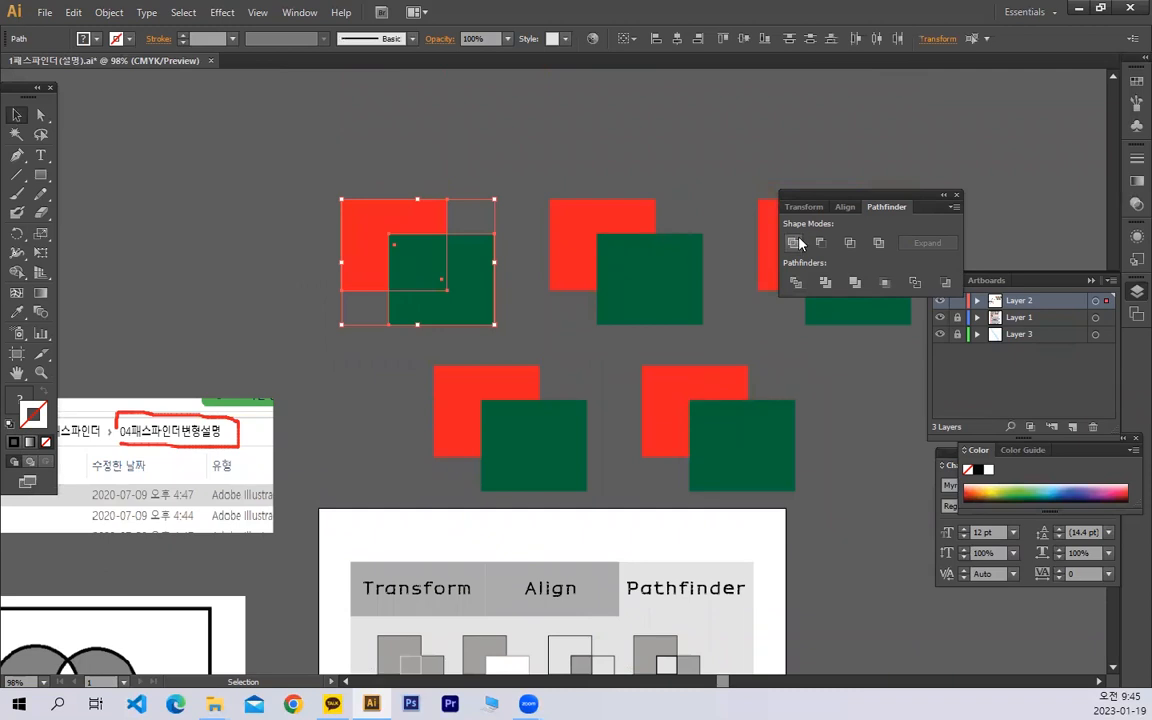
click(371, 155)
drag(319, 148, 447, 292)
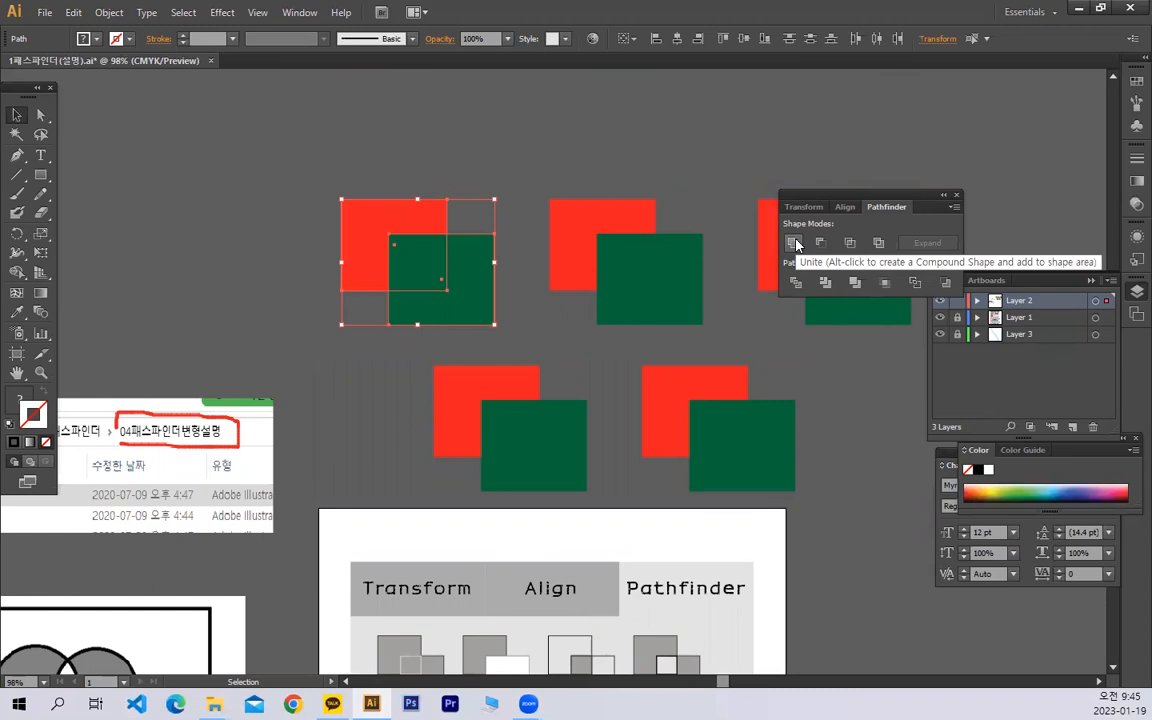
click(793, 243)
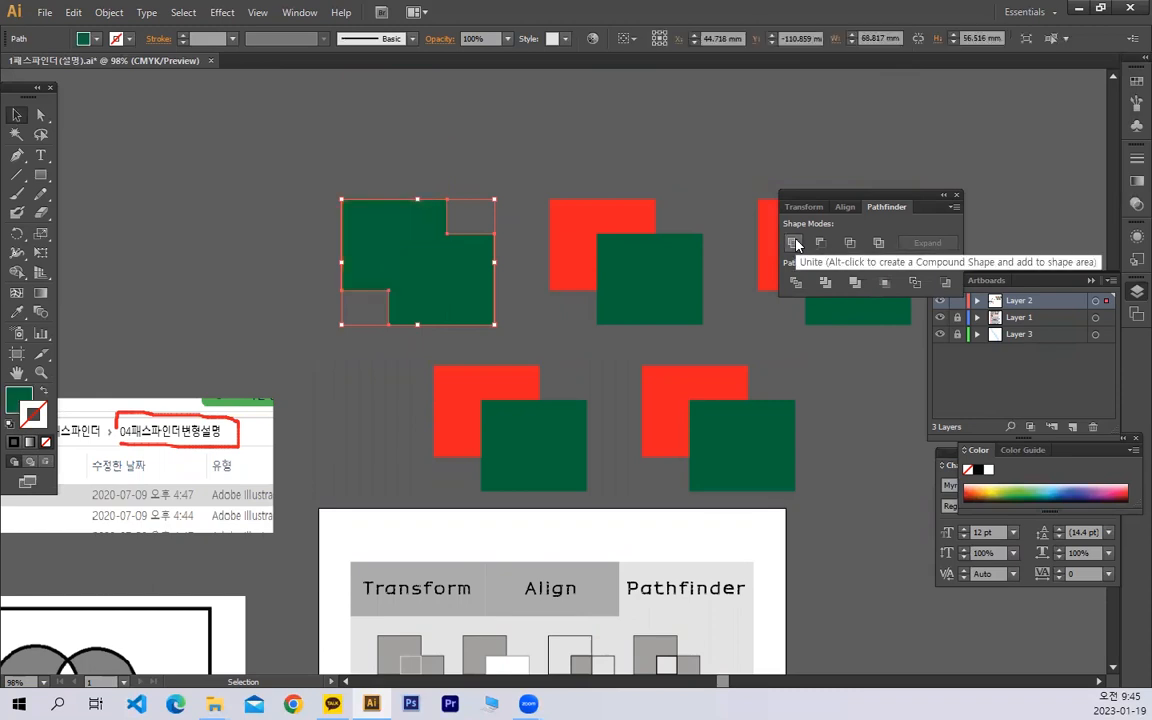
- Apply Minus Front to the second red and green pair in the upper row, cutting the green square out of the red one
scroll(655, 263, down, 6)
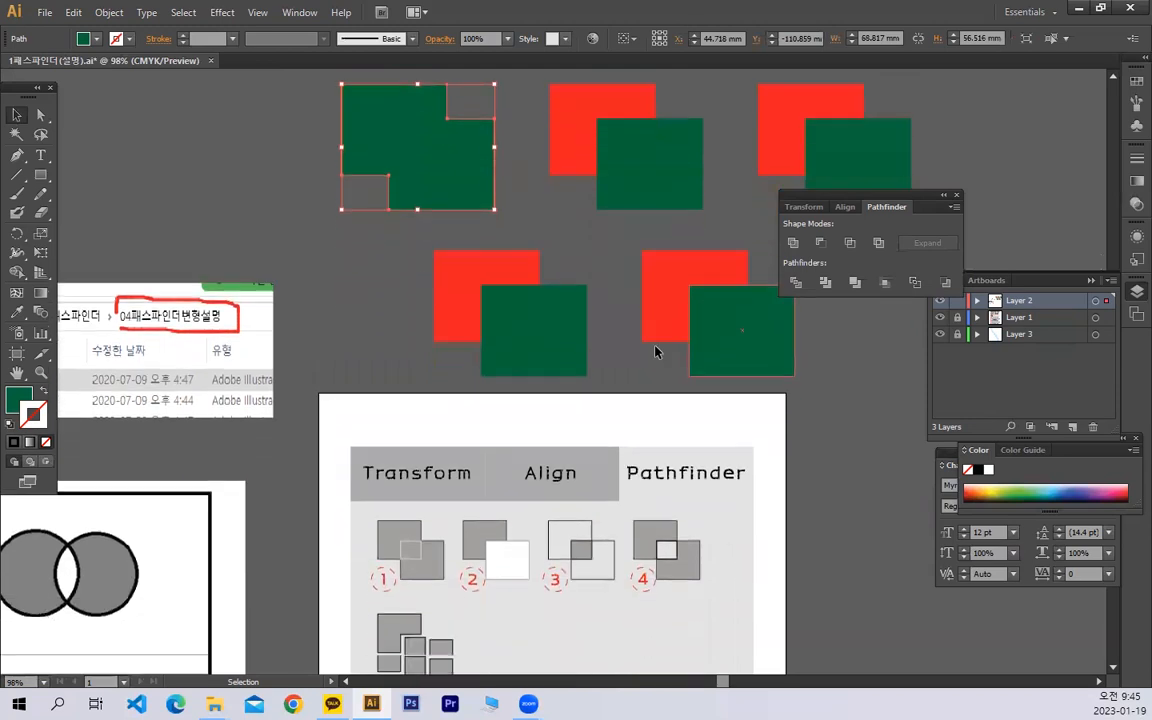
scroll(645, 361, up, 2)
scroll(648, 362, down, 7)
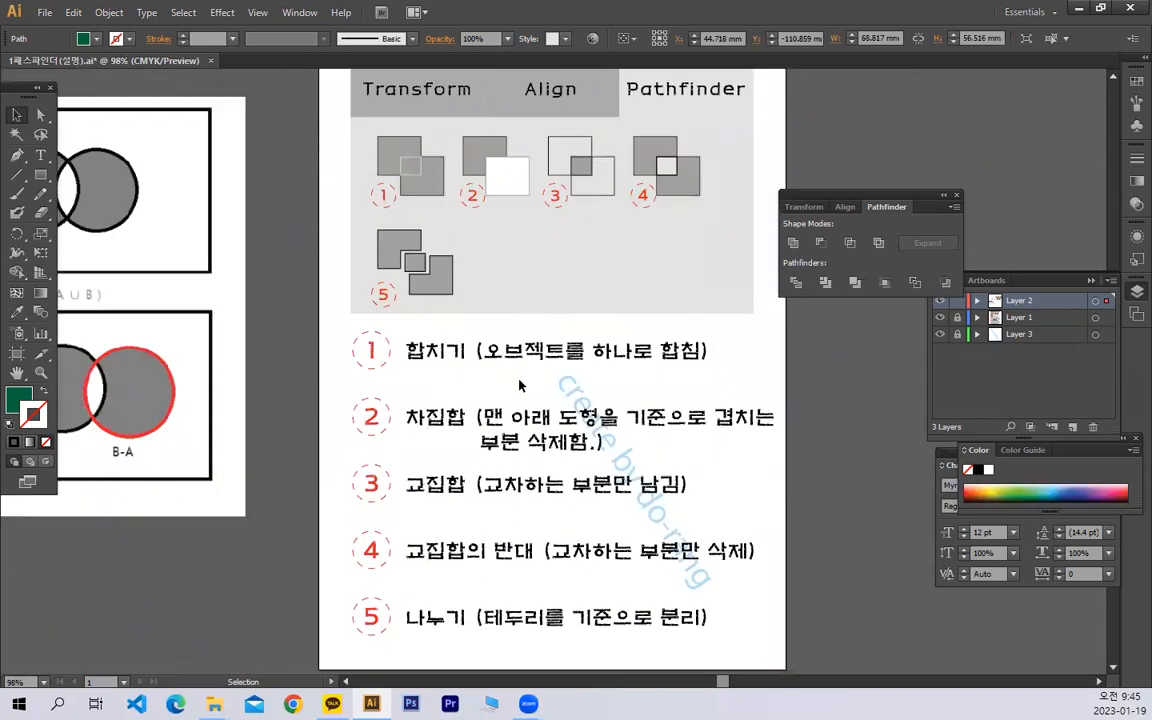
scroll(492, 378, up, 1)
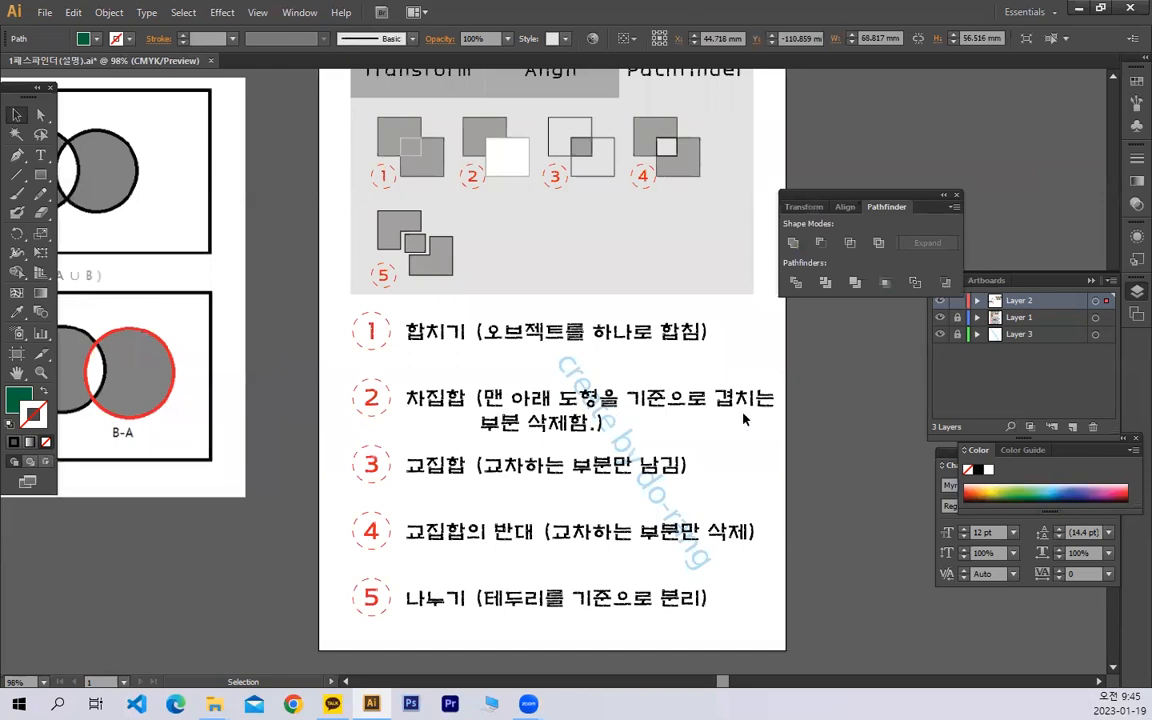
scroll(486, 378, up, 10)
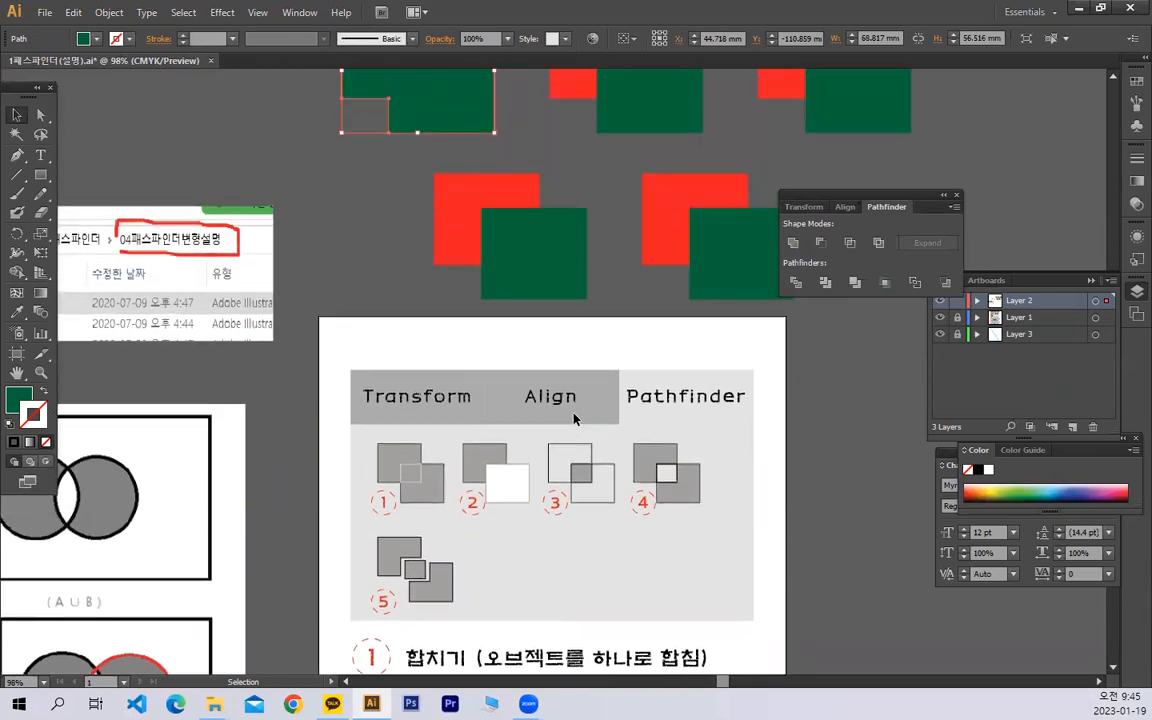
scroll(576, 347, up, 1)
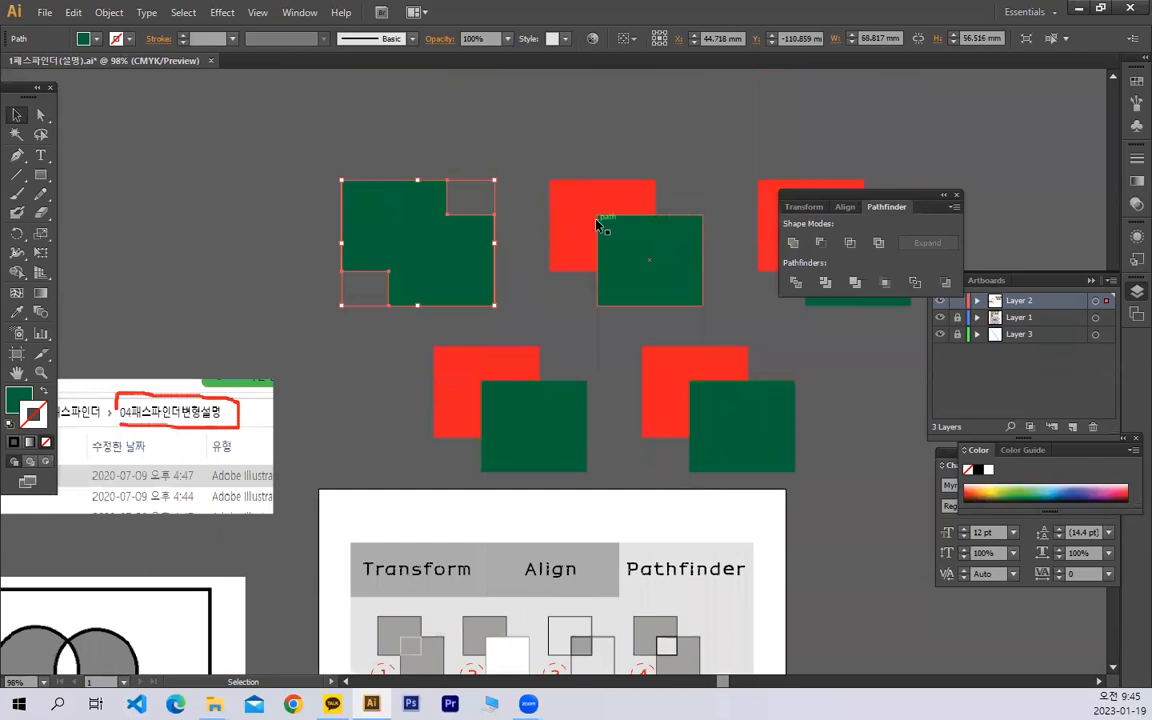
drag(588, 129, 641, 254)
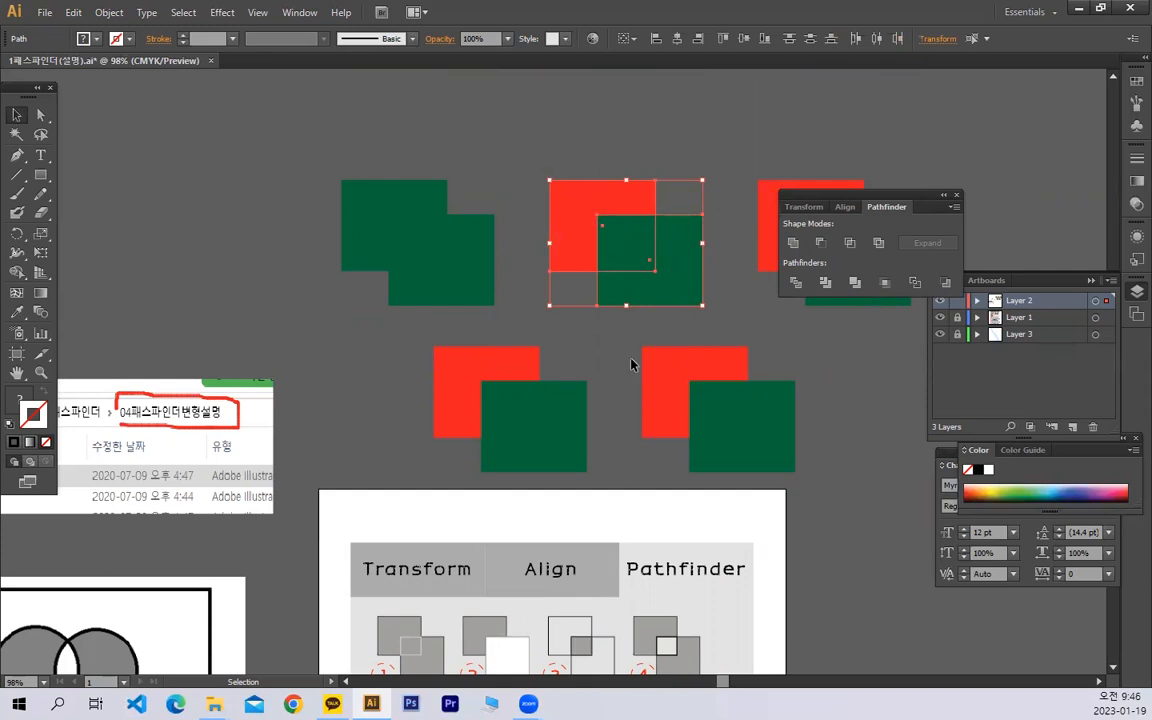
click(821, 243)
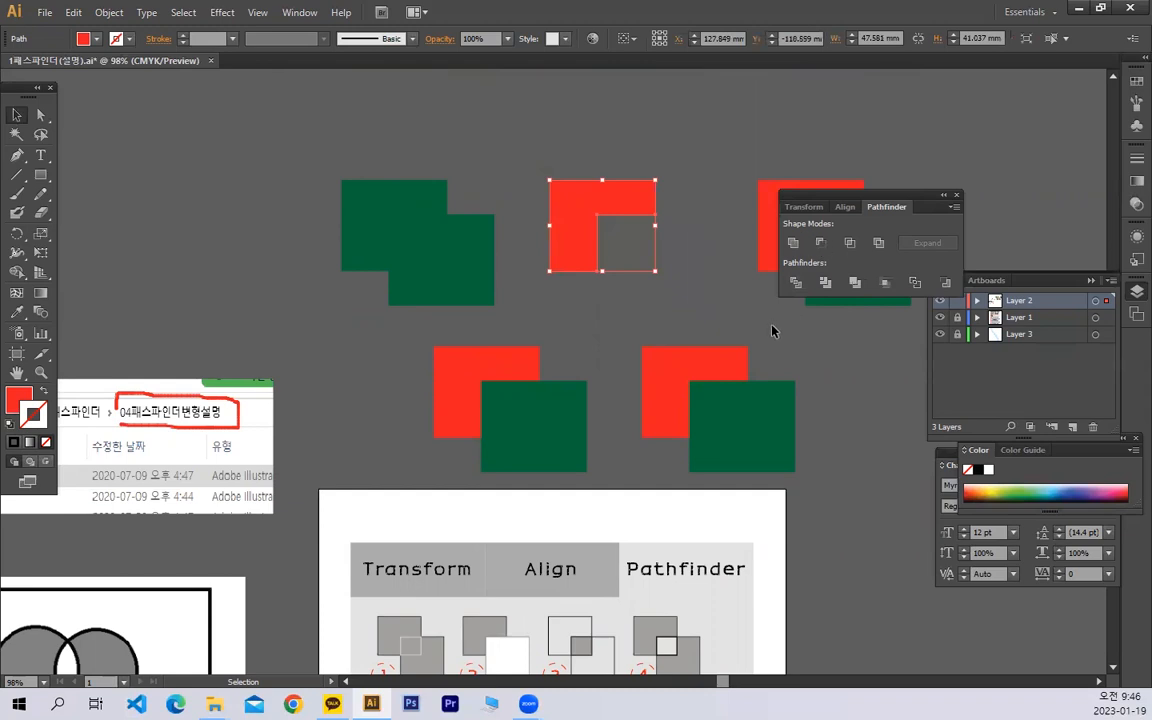
- Apply Intersect to the third red and green pair in the upper row, keeping only the overlapping area
drag(711, 287, 586, 237)
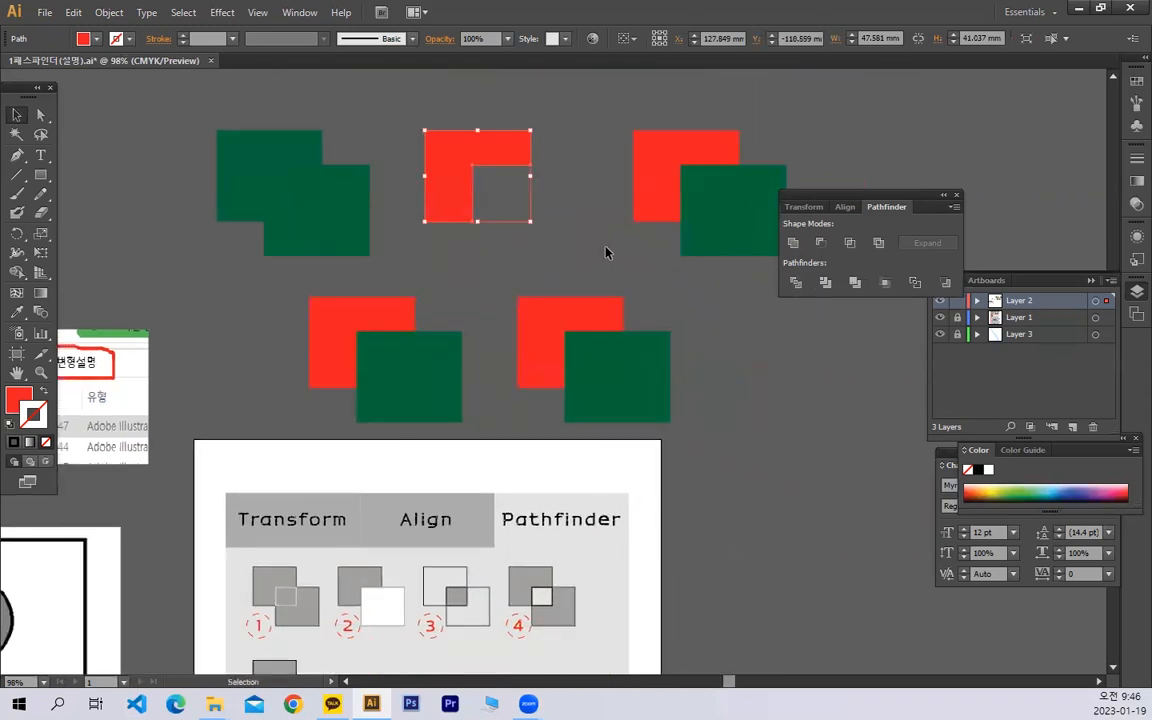
scroll(605, 253, down, 6)
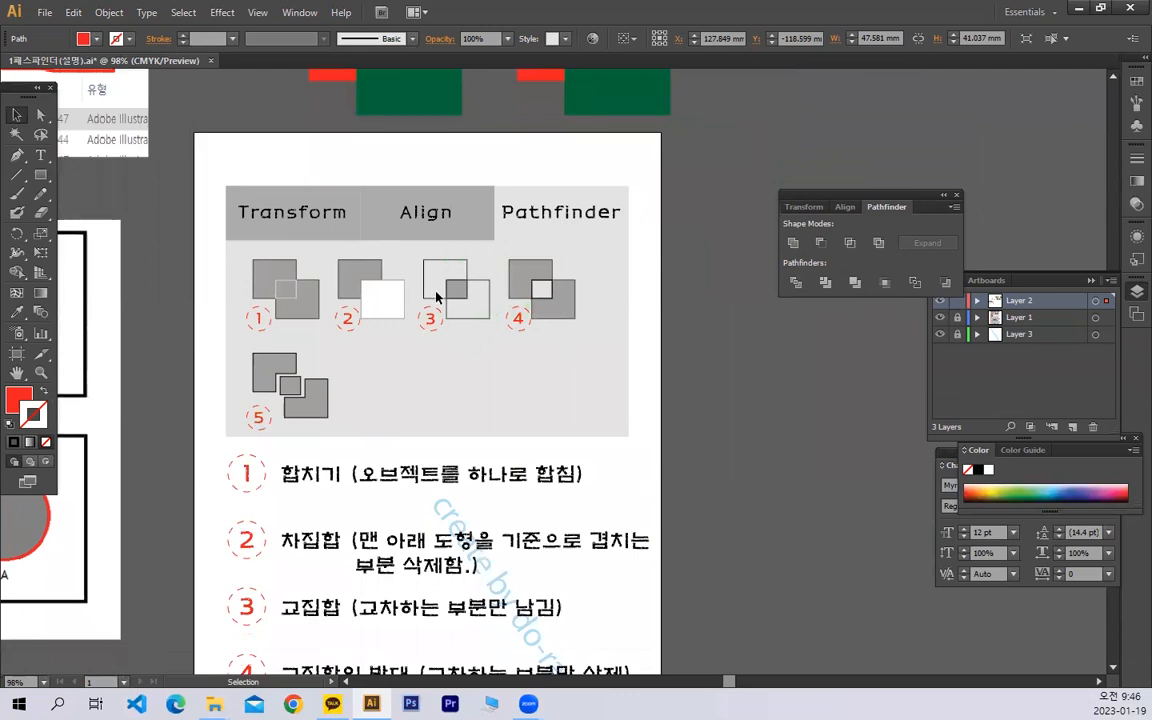
scroll(464, 370, down, 3)
scroll(464, 370, down, 2)
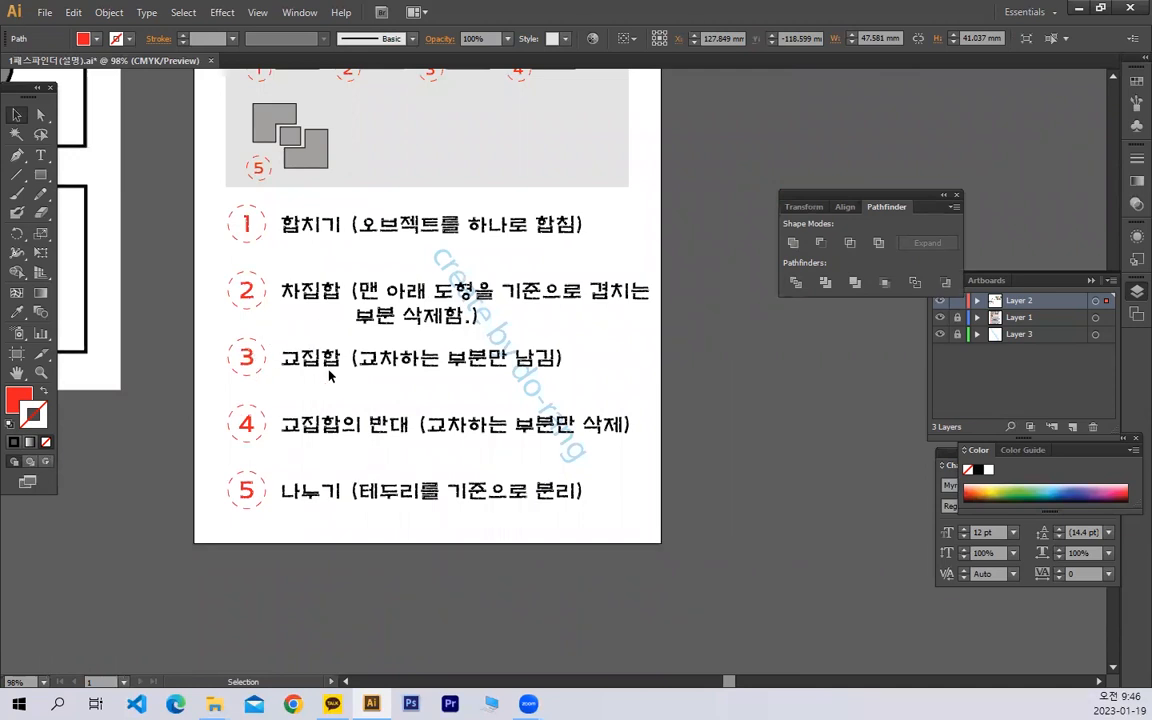
scroll(265, 334, up, 5)
scroll(489, 348, up, 7)
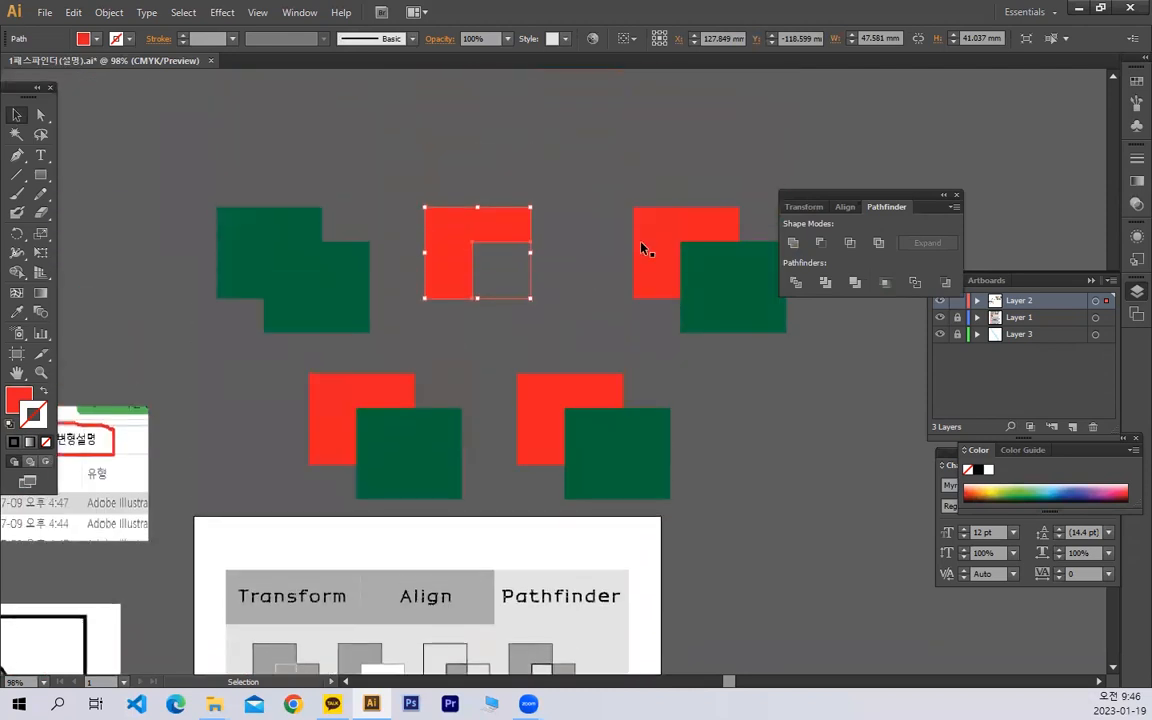
click(703, 313)
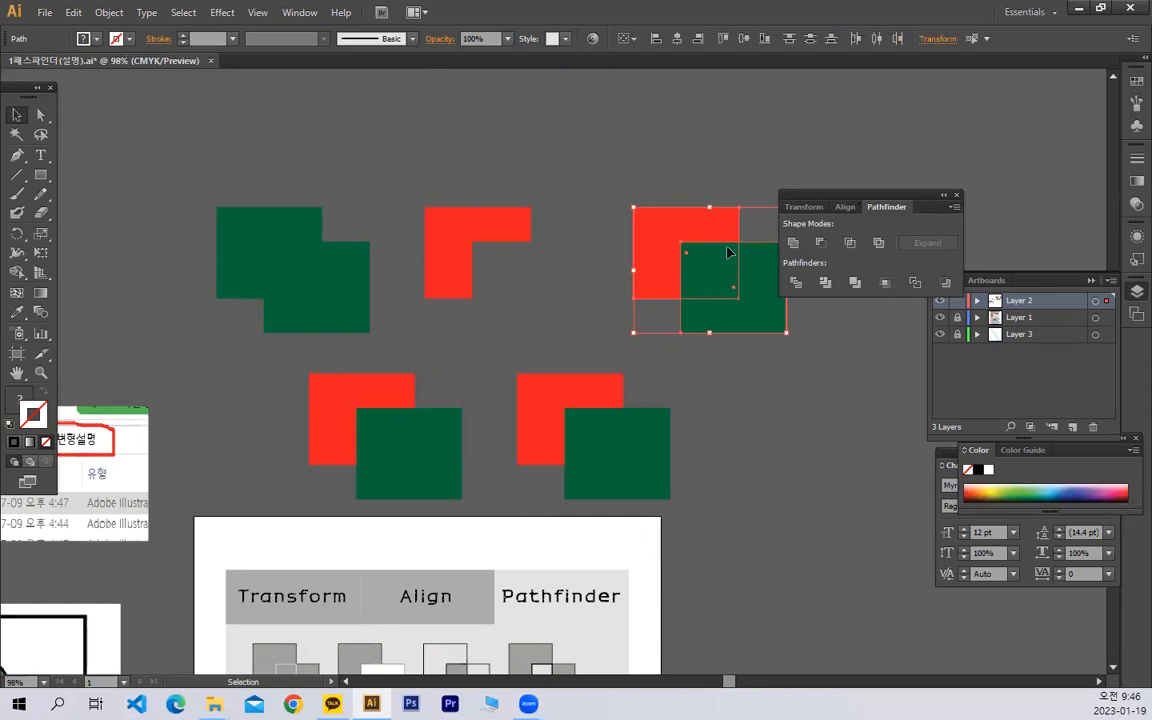
click(699, 170)
drag(700, 263, 756, 296)
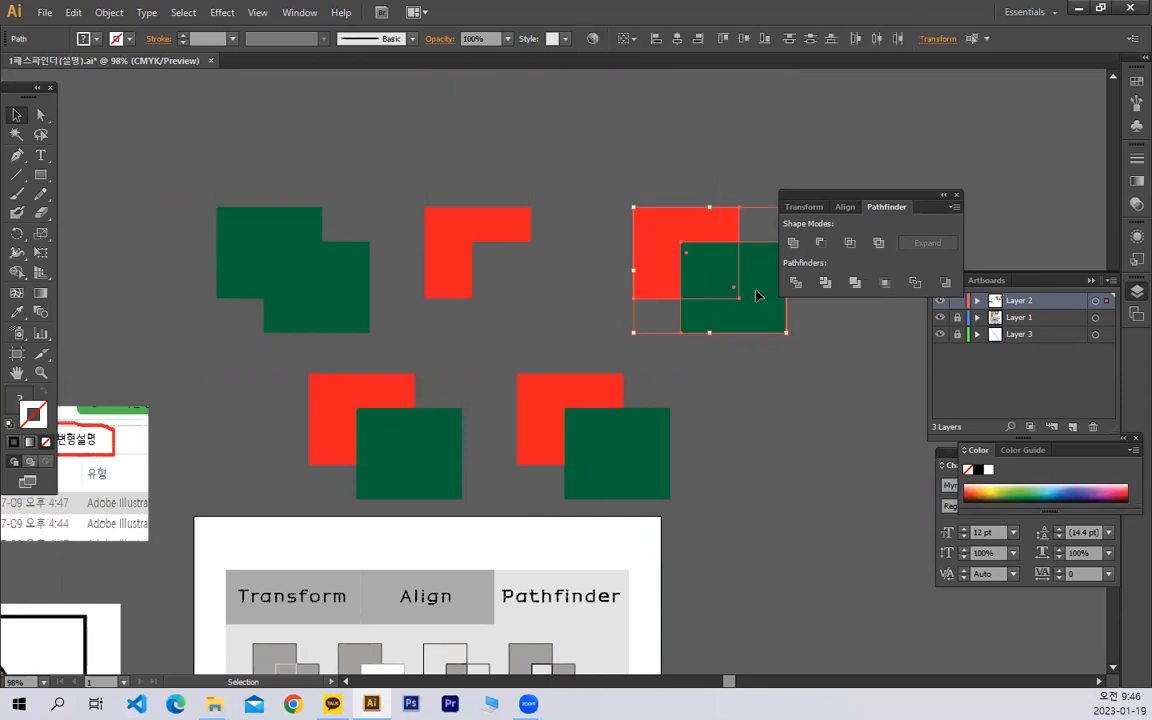
click(850, 242)
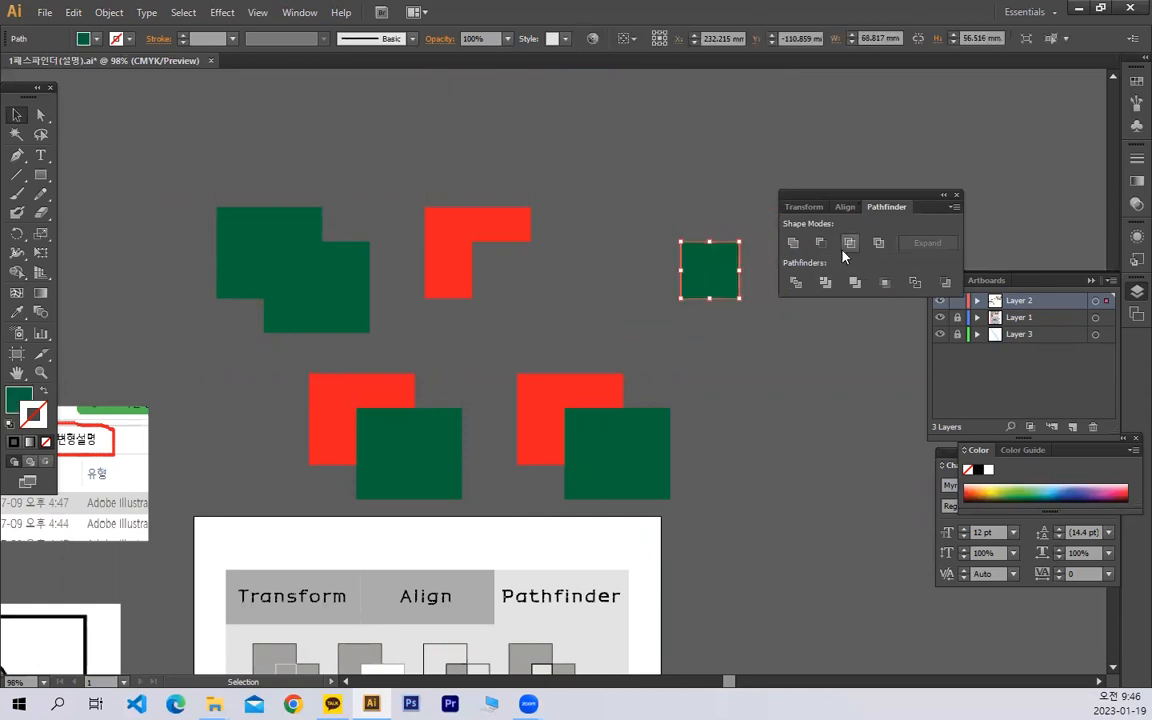
- Apply Exclude to the first red and green pair in the lower row, removing only the overlapping area
scroll(754, 362, down, 5)
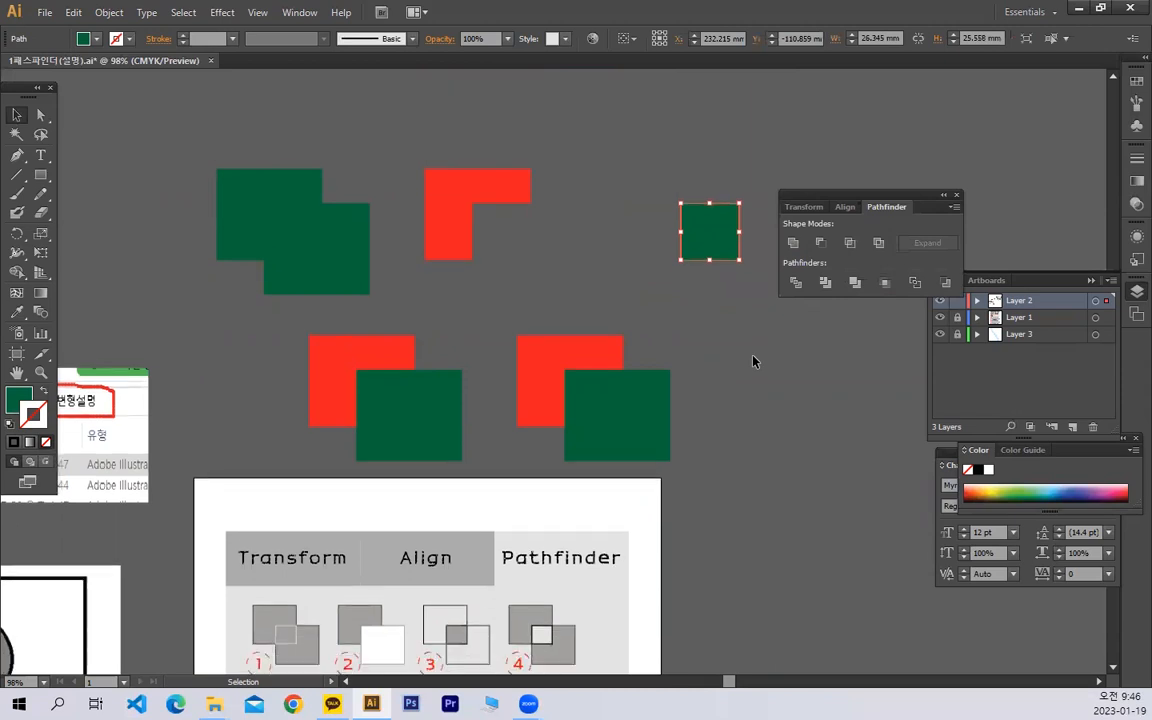
scroll(625, 300, down, 5)
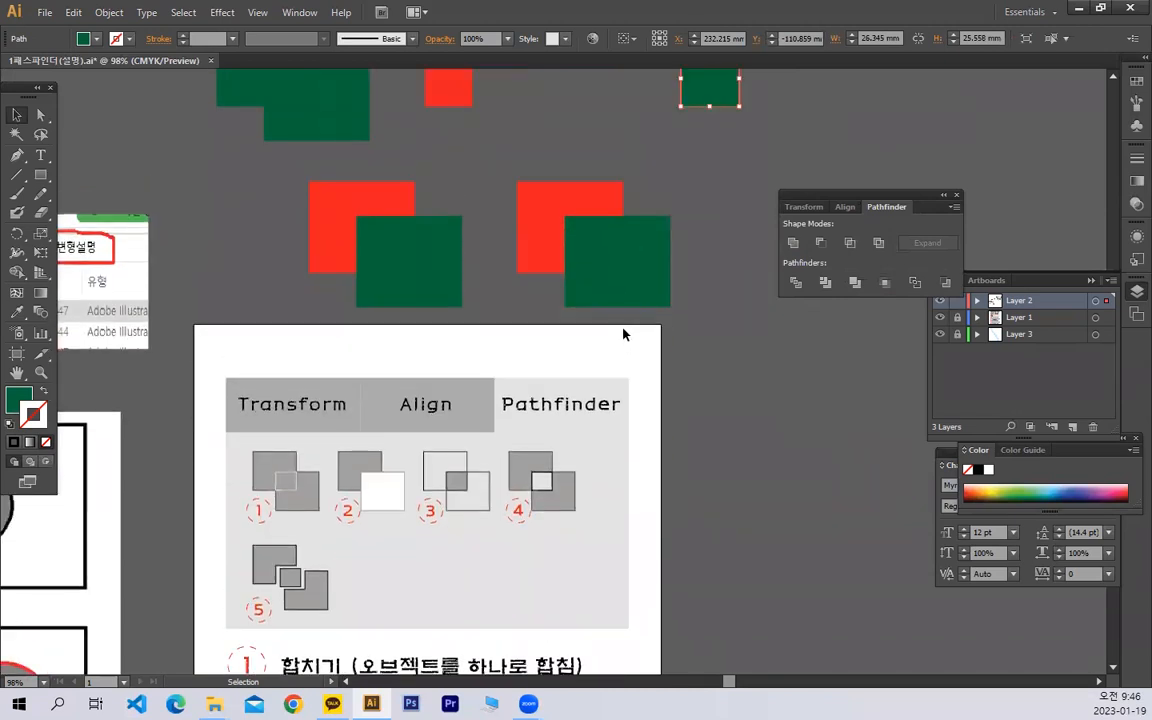
scroll(597, 355, up, 7)
scroll(638, 300, up, 1)
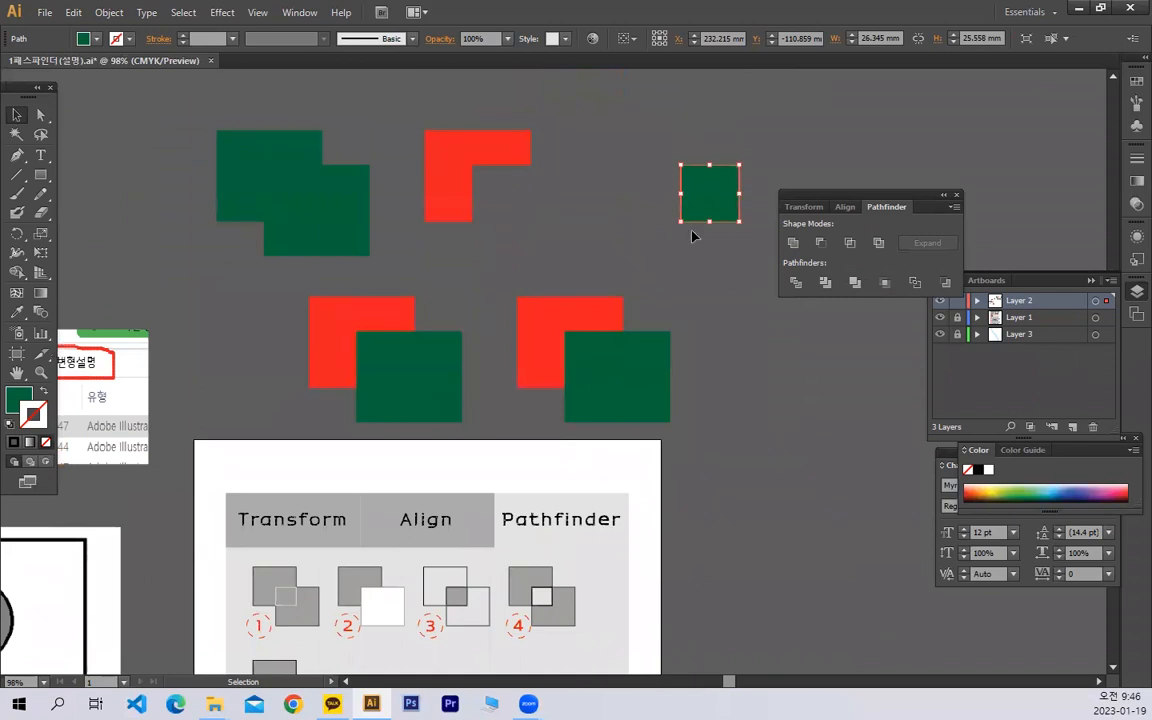
click(733, 307)
click(718, 196)
scroll(520, 231, down, 4)
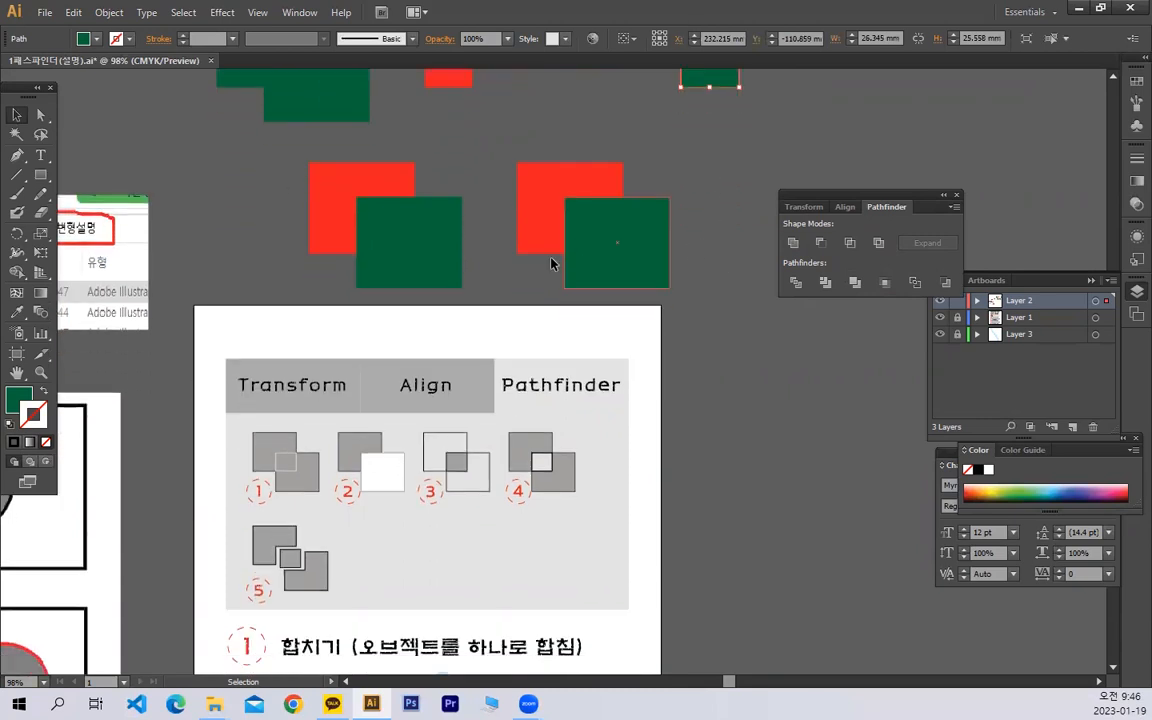
click(392, 255)
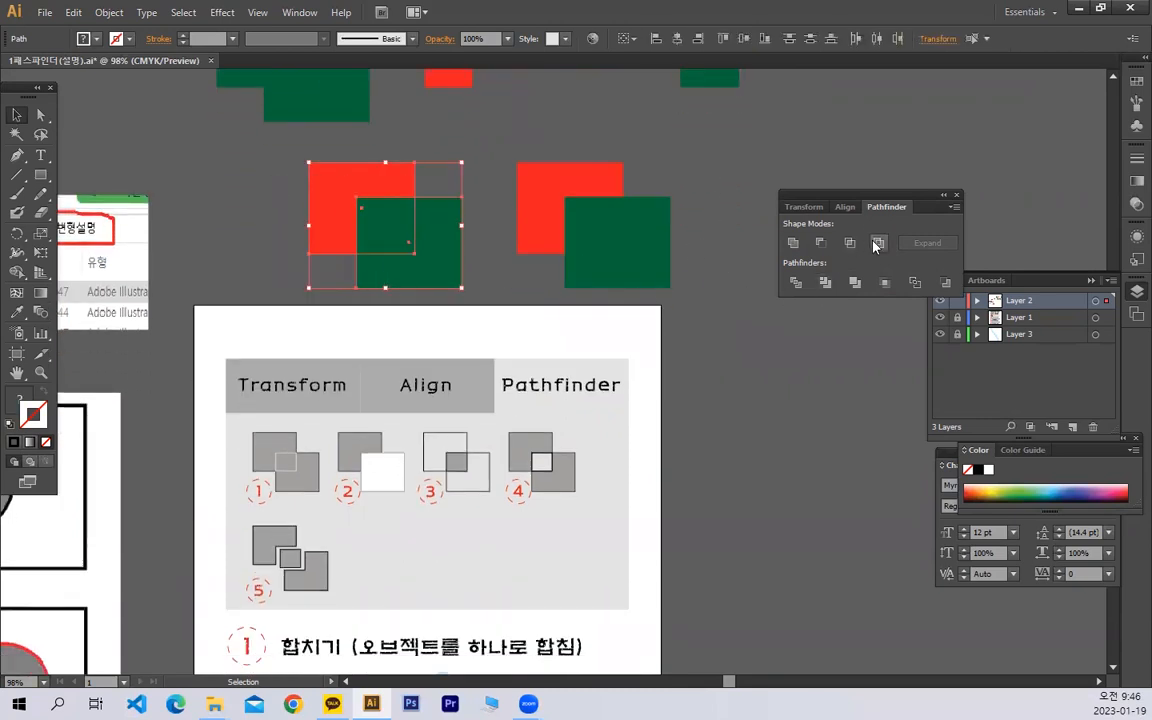
click(877, 243)
scroll(468, 321, down, 2)
scroll(474, 376, up, 4)
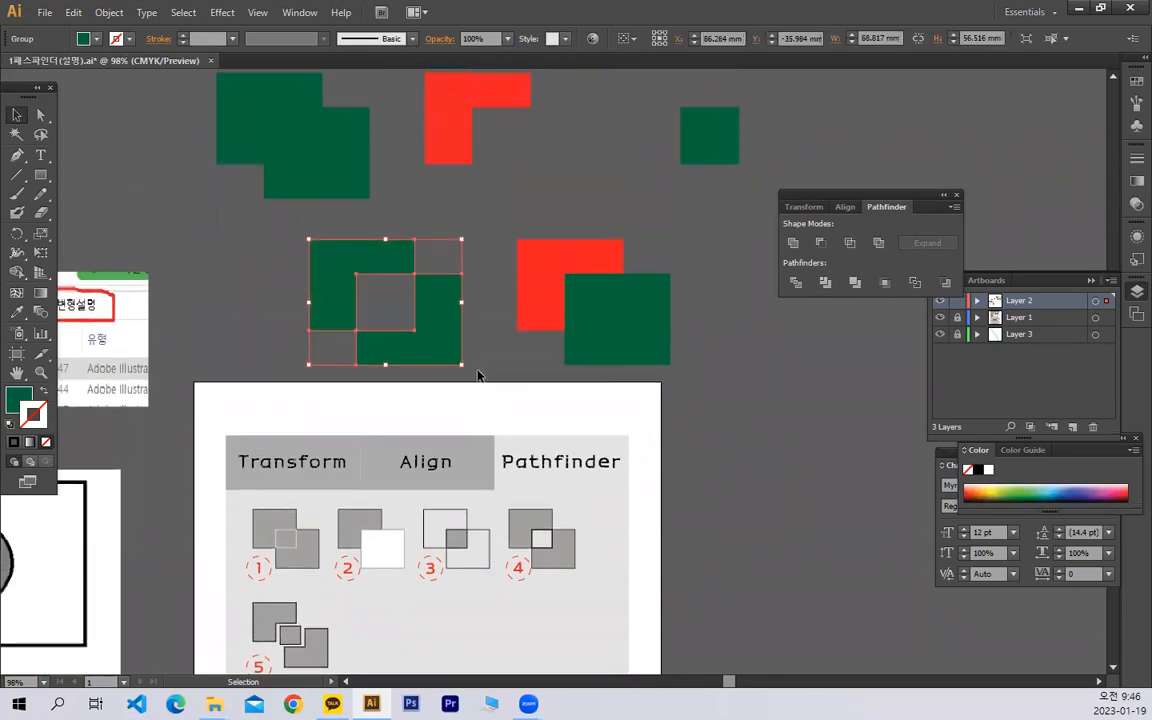
- Fill the uppermost of the three overlapping green rectangles above the Pathfinder examples with blue
scroll(490, 370, down, 3)
scroll(510, 368, up, 2)
scroll(524, 379, up, 1)
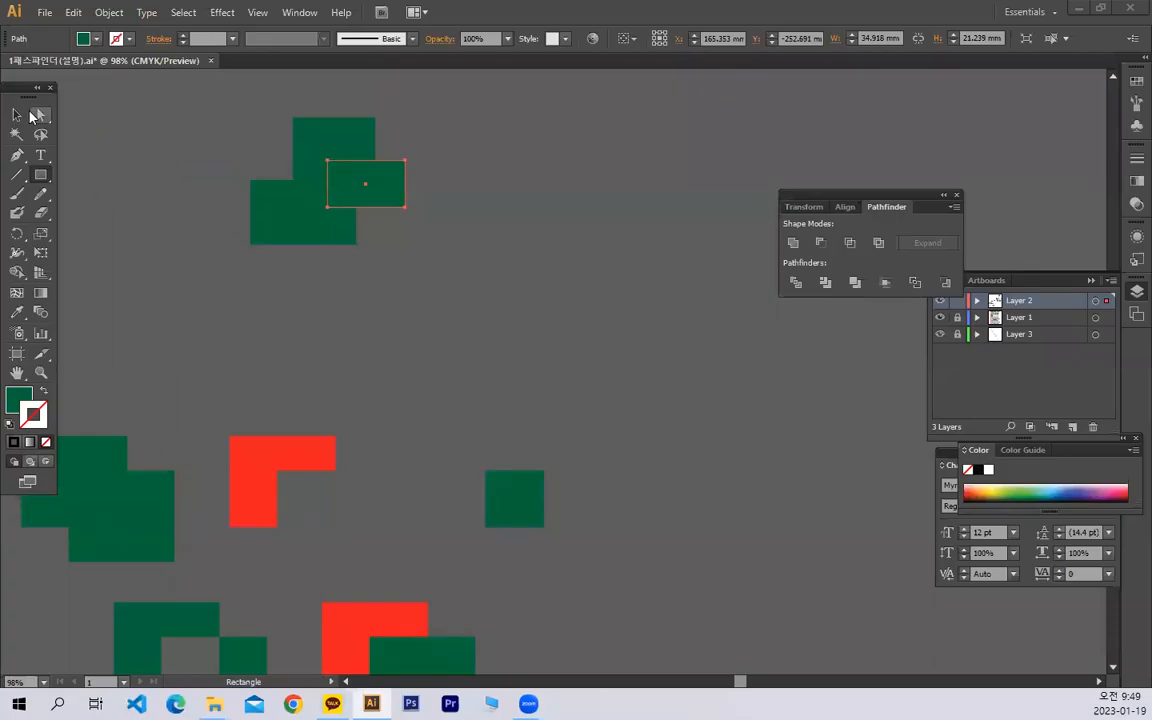
click(357, 144)
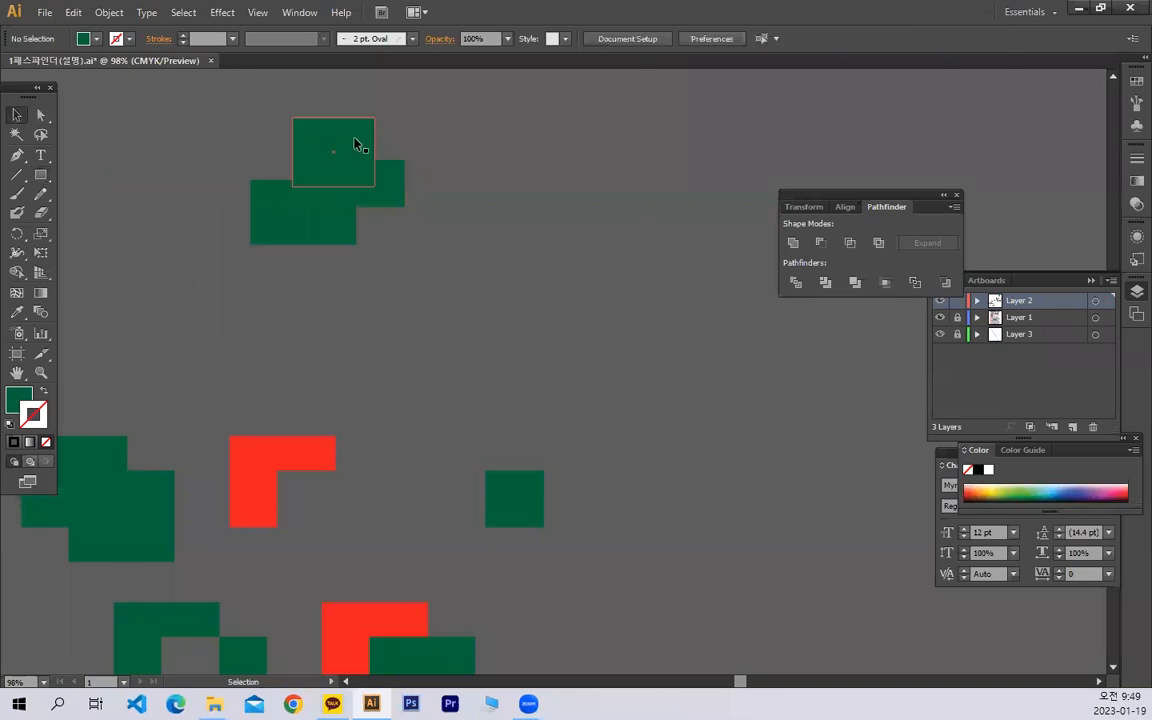
click(88, 38)
click(100, 66)
click(506, 230)
- Fill the smallest, frontmost green rectangle with red and shift it slightly away from the blue one
click(394, 192)
click(88, 38)
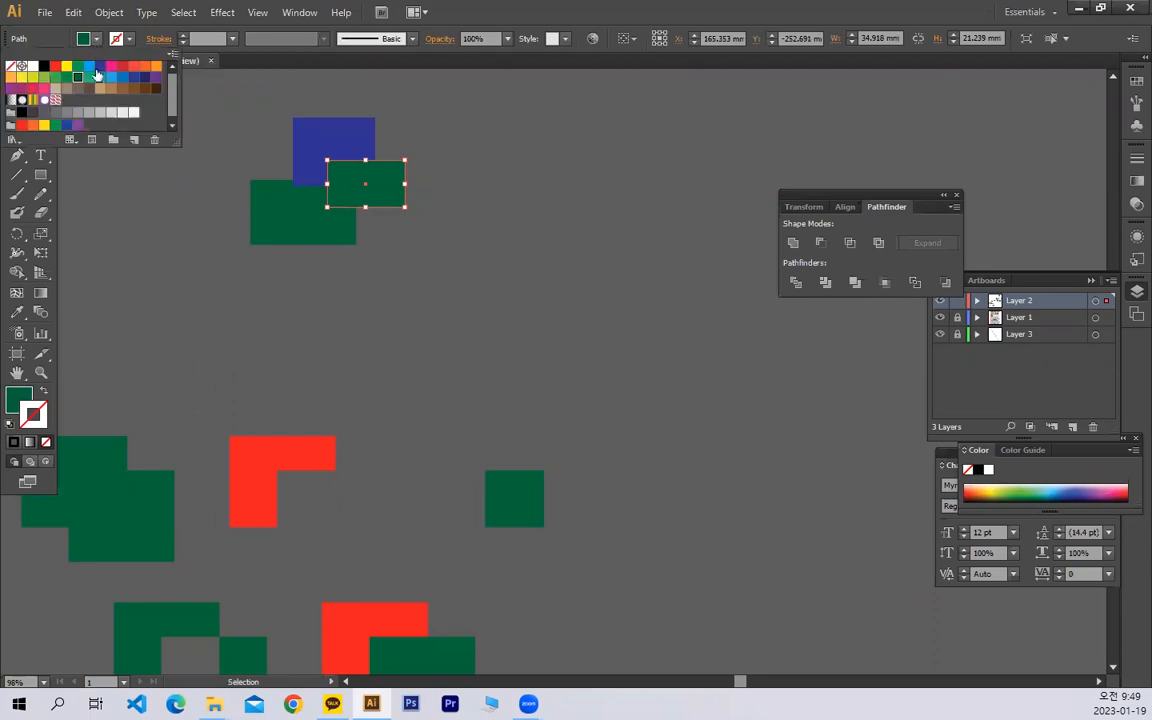
click(55, 66)
click(432, 268)
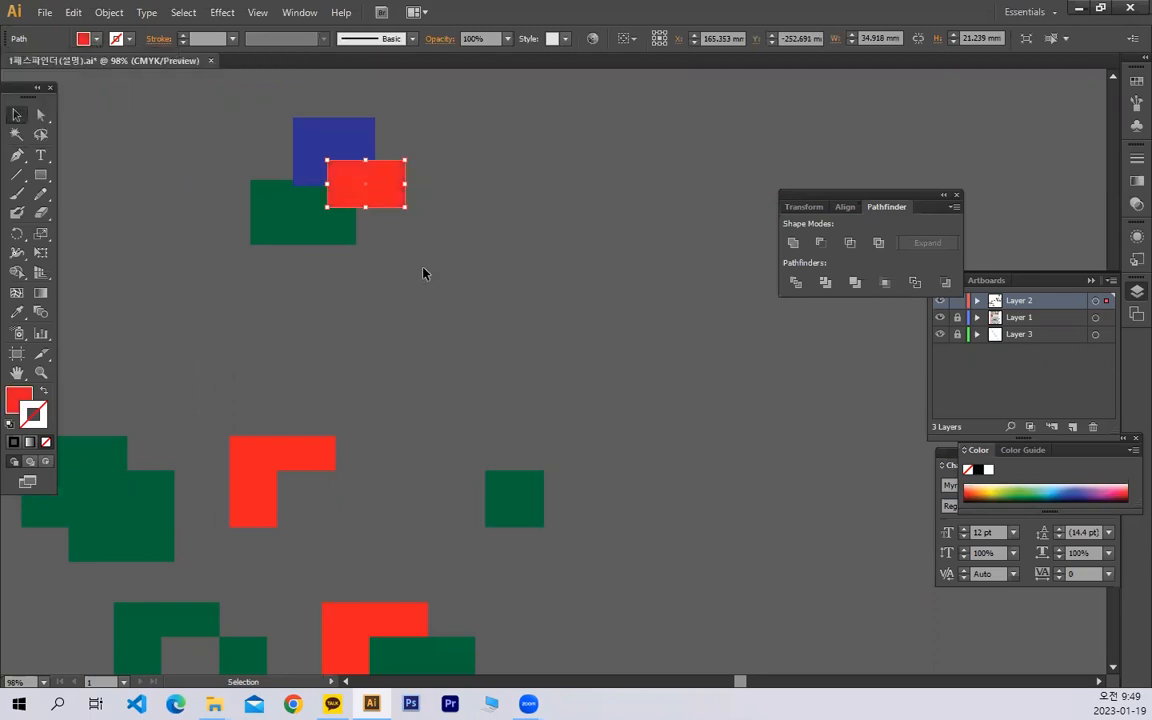
click(432, 280)
drag(363, 190, 368, 191)
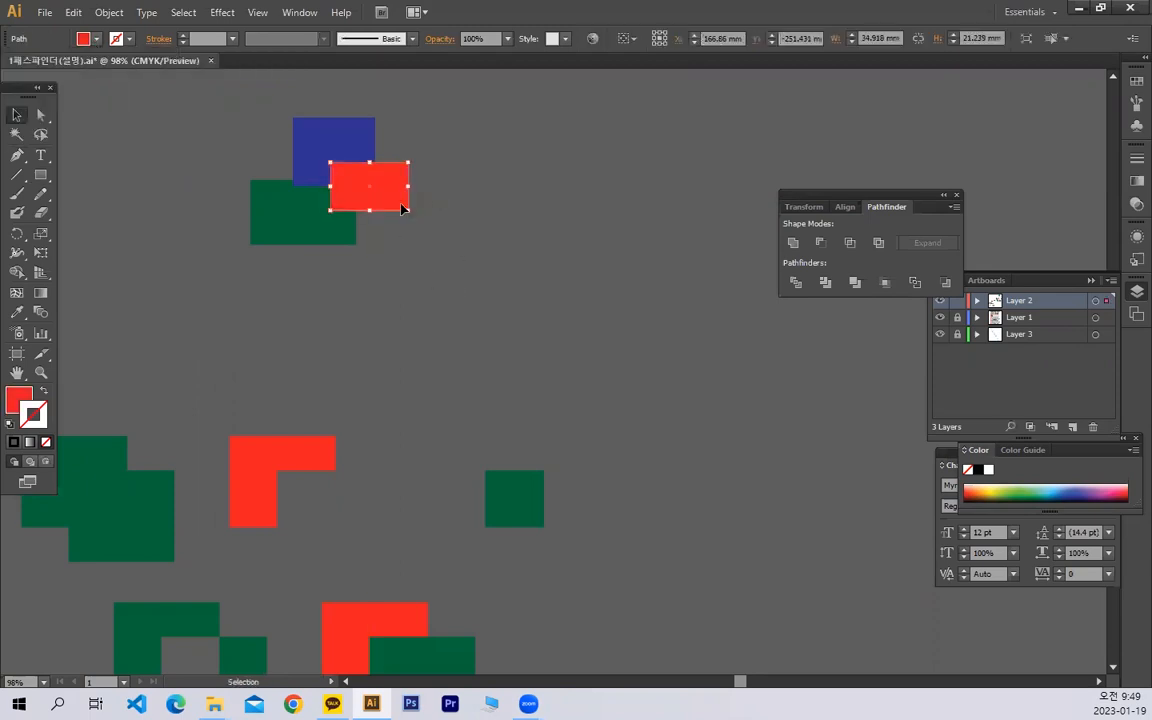
- Select the blue, red and green rectangles one at a time to check that they are separate objects
click(331, 140)
click(356, 188)
click(312, 141)
click(384, 204)
click(309, 230)
click(398, 275)
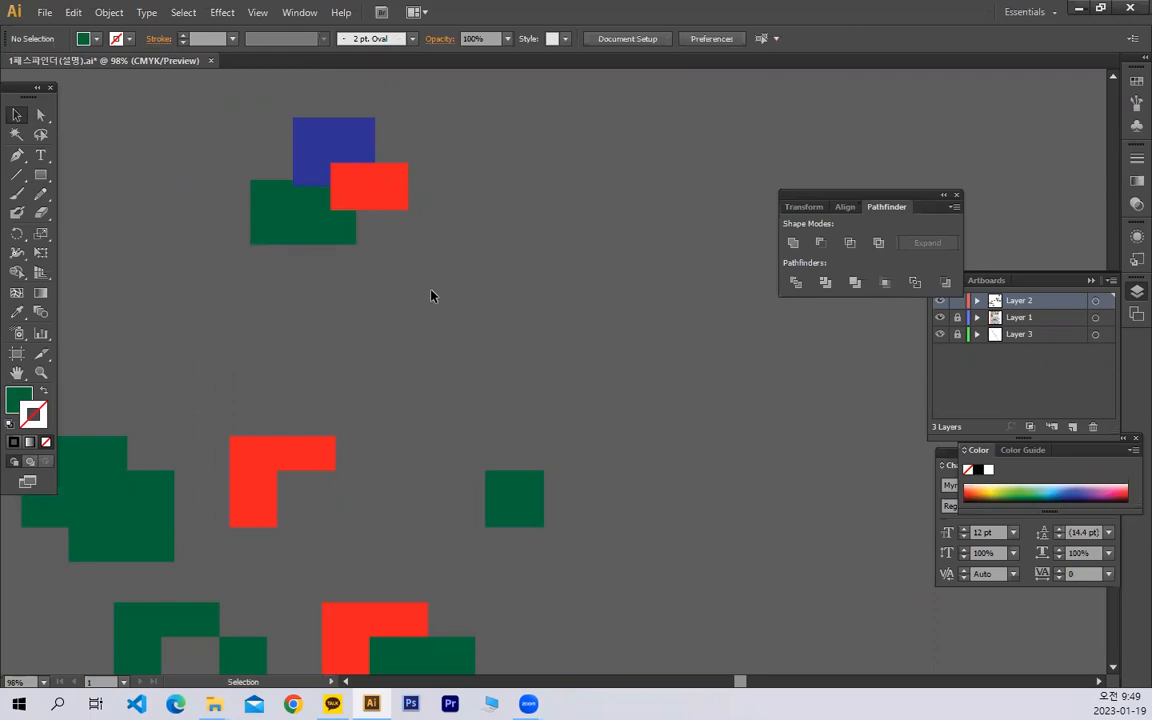
- Group the overlapping blue, red and green rectangles
drag(416, 263, 320, 143)
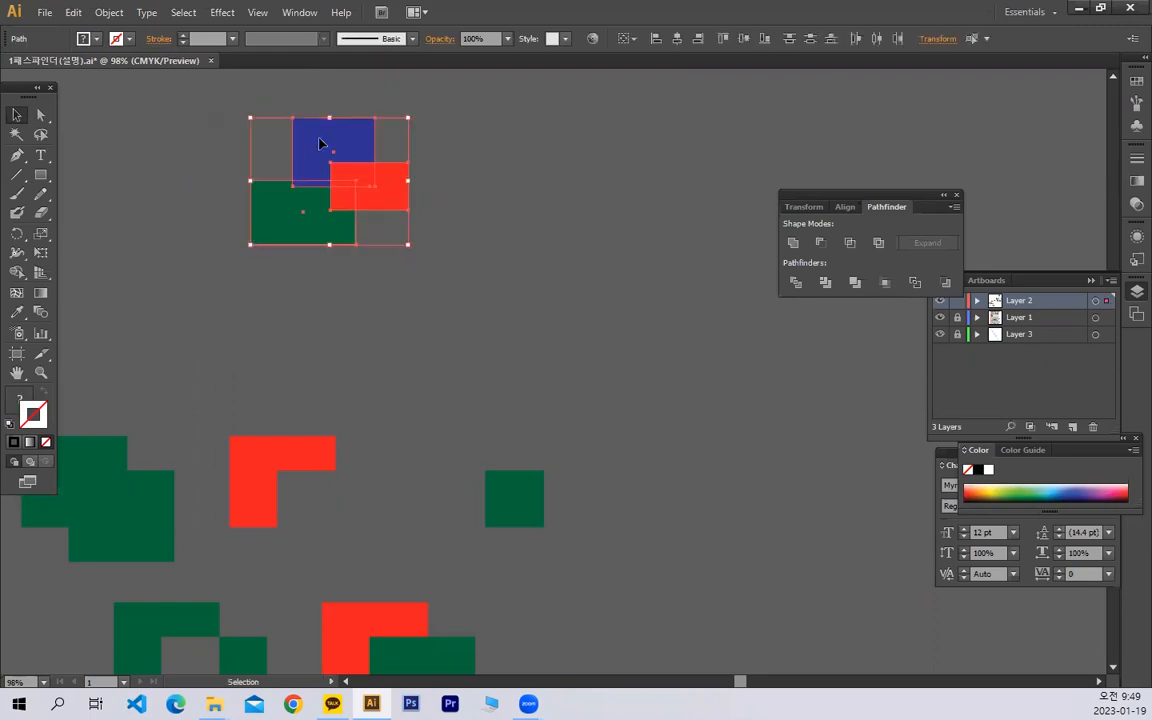
right_click(320, 143)
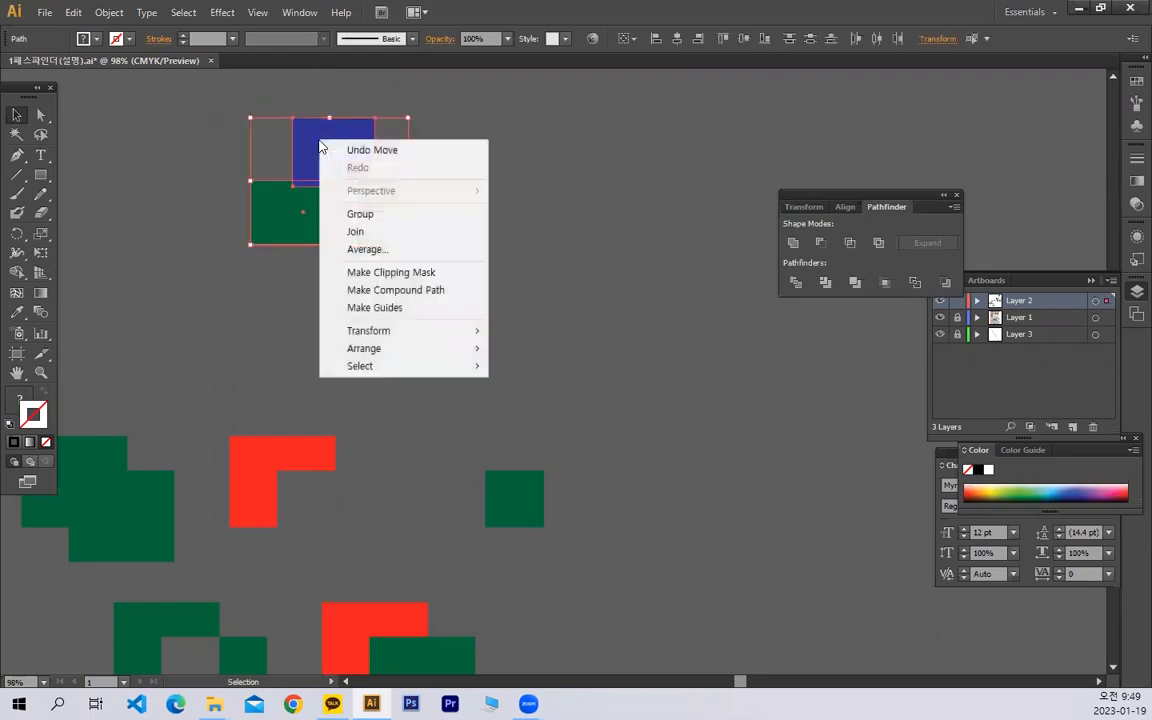
click(372, 216)
click(496, 216)
- Move the grouped blue, red and green rectangles a short distance to the right as one object
click(377, 187)
drag(377, 188, 356, 203)
click(372, 232)
mouse_move(425, 192)
mouse_down()
mouse_move(491, 190)
mouse_move(412, 194)
mouse_up()
click(492, 243)
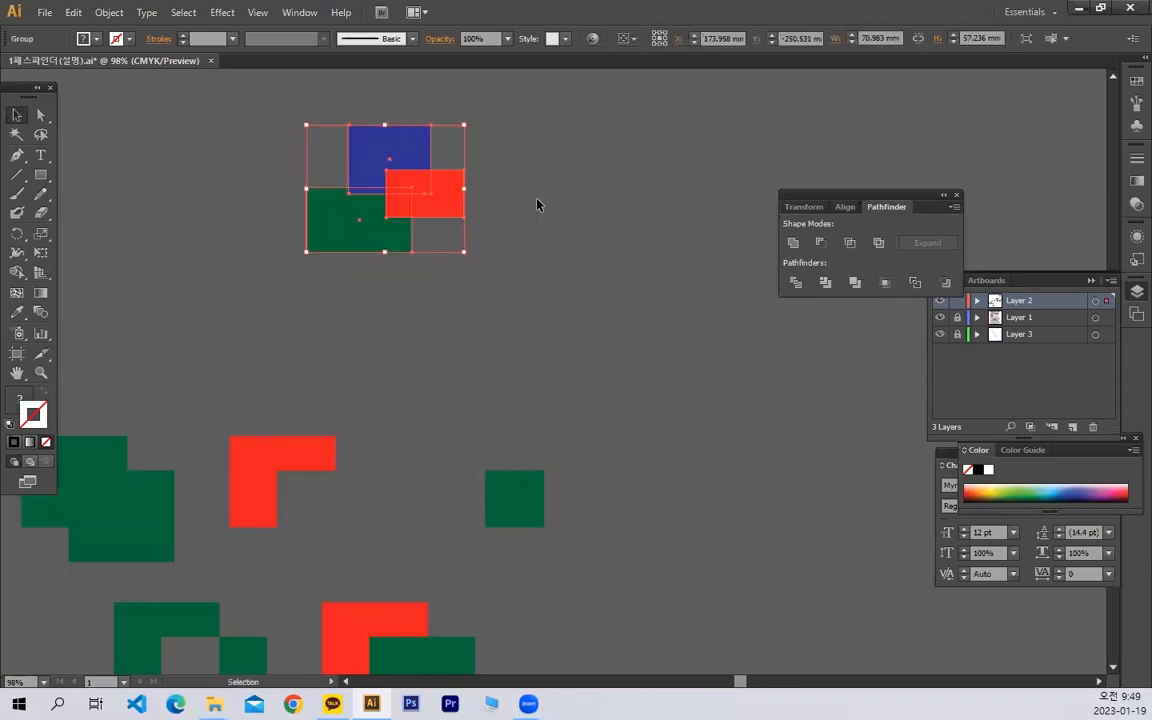
click(537, 205)
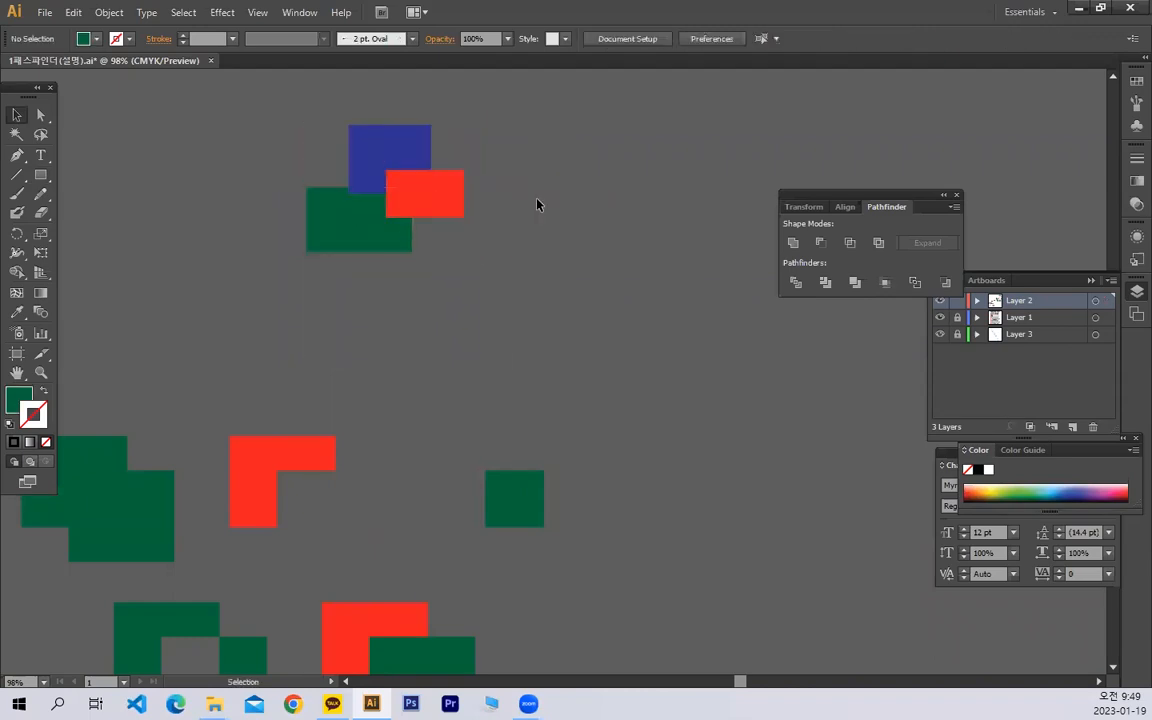
- Ungroup the blue, red and green rectangles and clear the selection
click(380, 176)
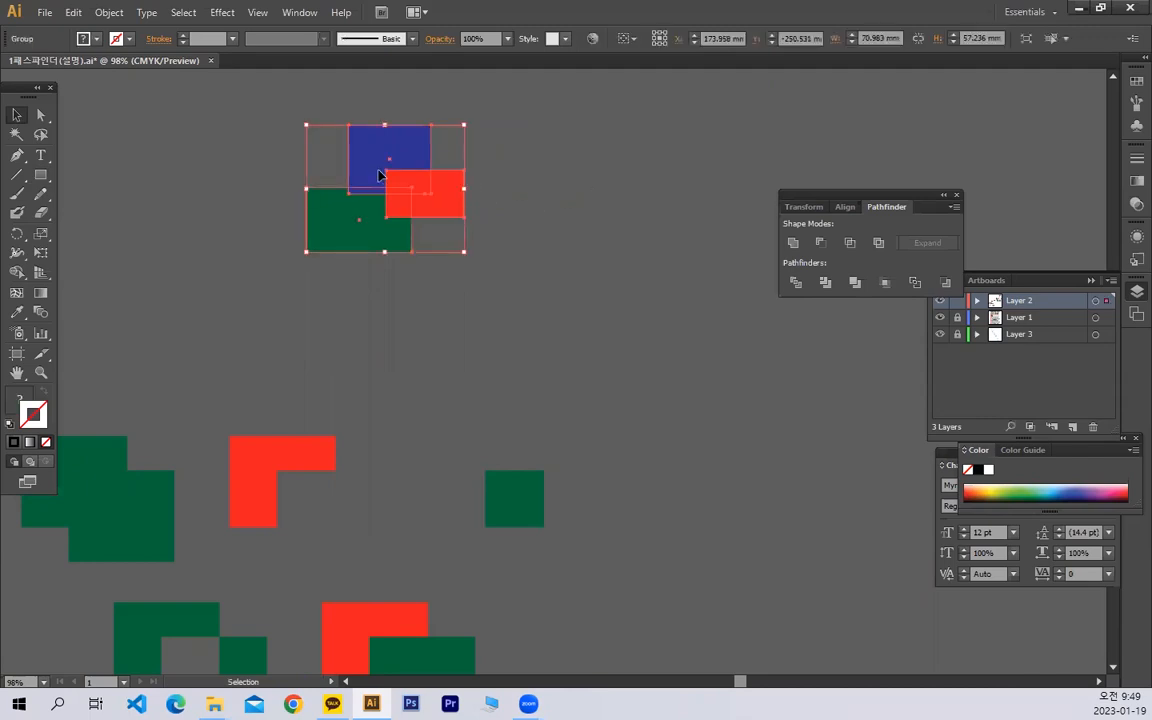
right_click(380, 176)
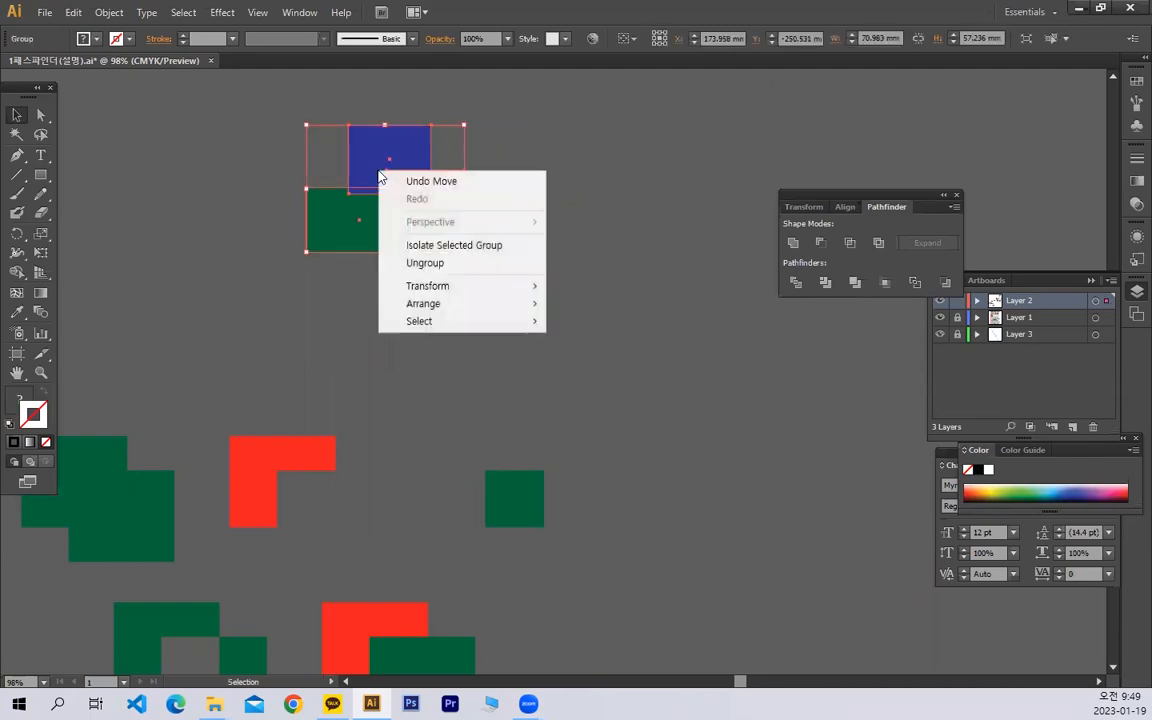
click(428, 263)
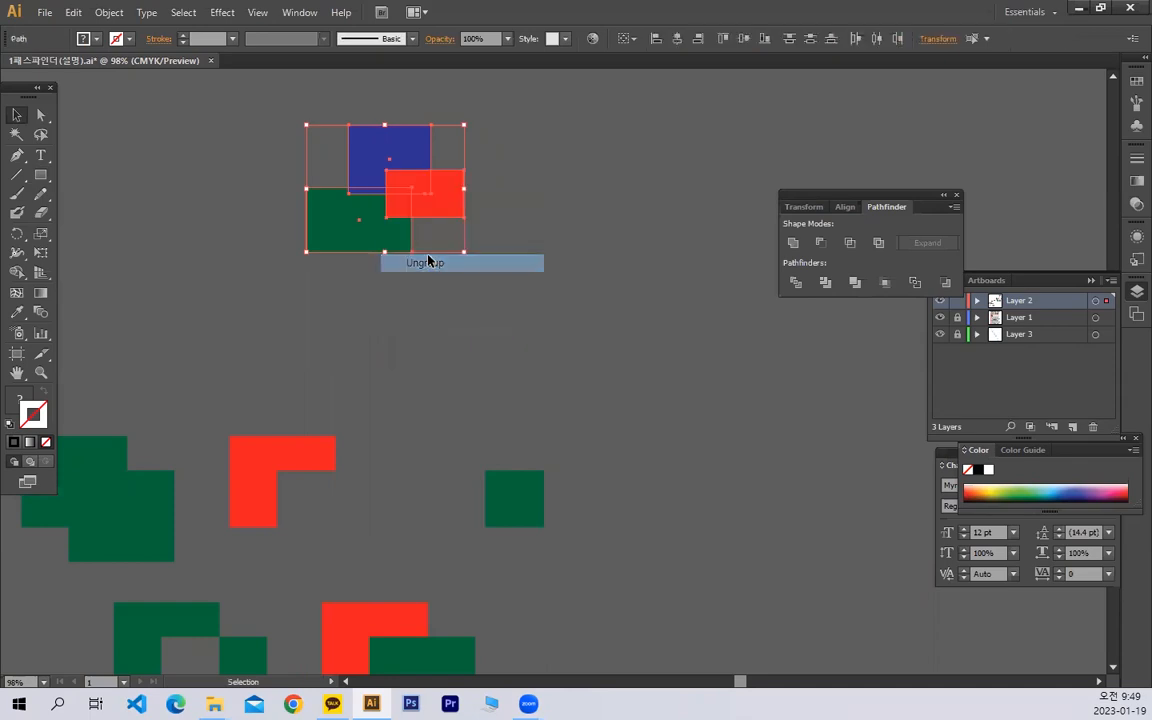
click(635, 175)
- Move the ungrouped blue, green and red rectangles apart individually
drag(411, 183, 445, 139)
drag(400, 235, 425, 232)
drag(540, 215, 476, 214)
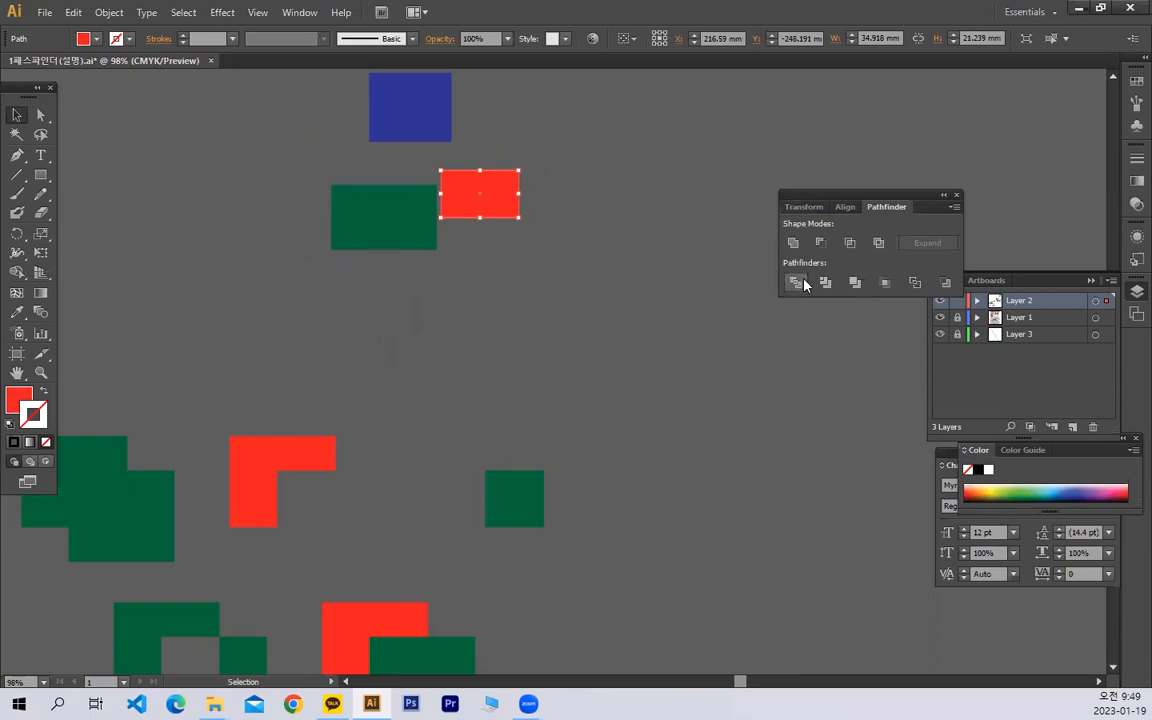
- Undo all the individual moves of the blue, green and red rectangles
key(ctrl+z)
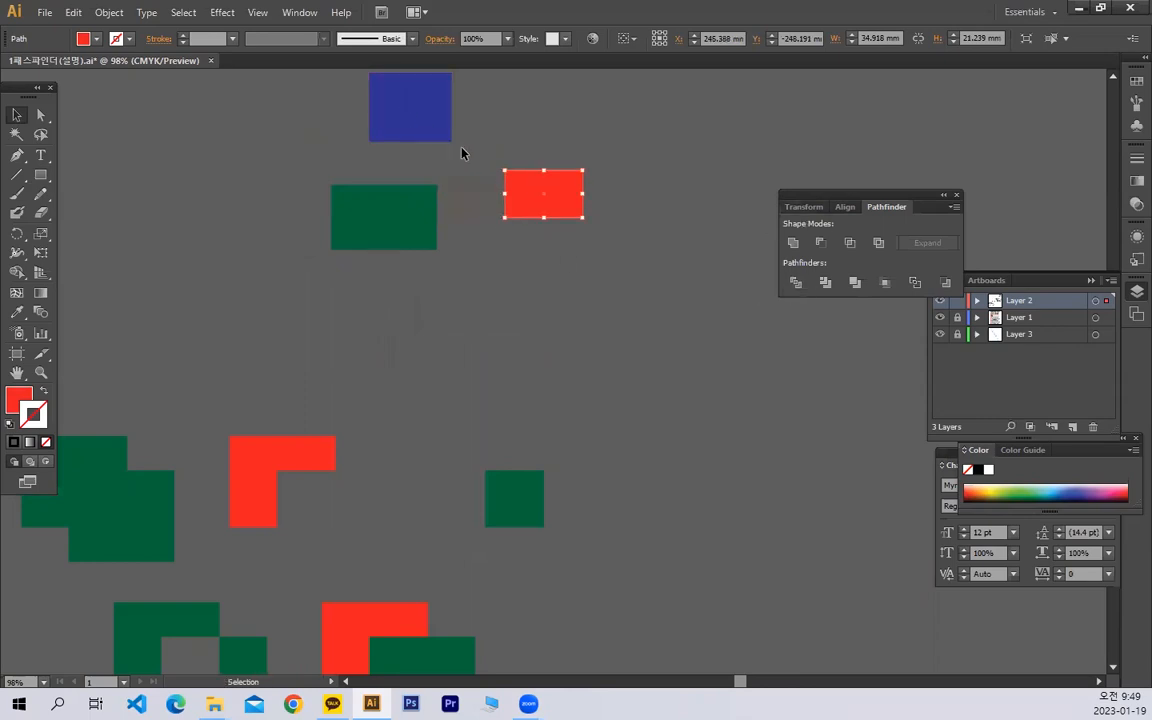
key(ctrl+z)
key(ctrl+z)
key(ctrl+z)
- Group the three overlapping rectangles again, check that Ungroup is offered for them, and clear the selection
drag(314, 134, 405, 212)
right_click(372, 179)
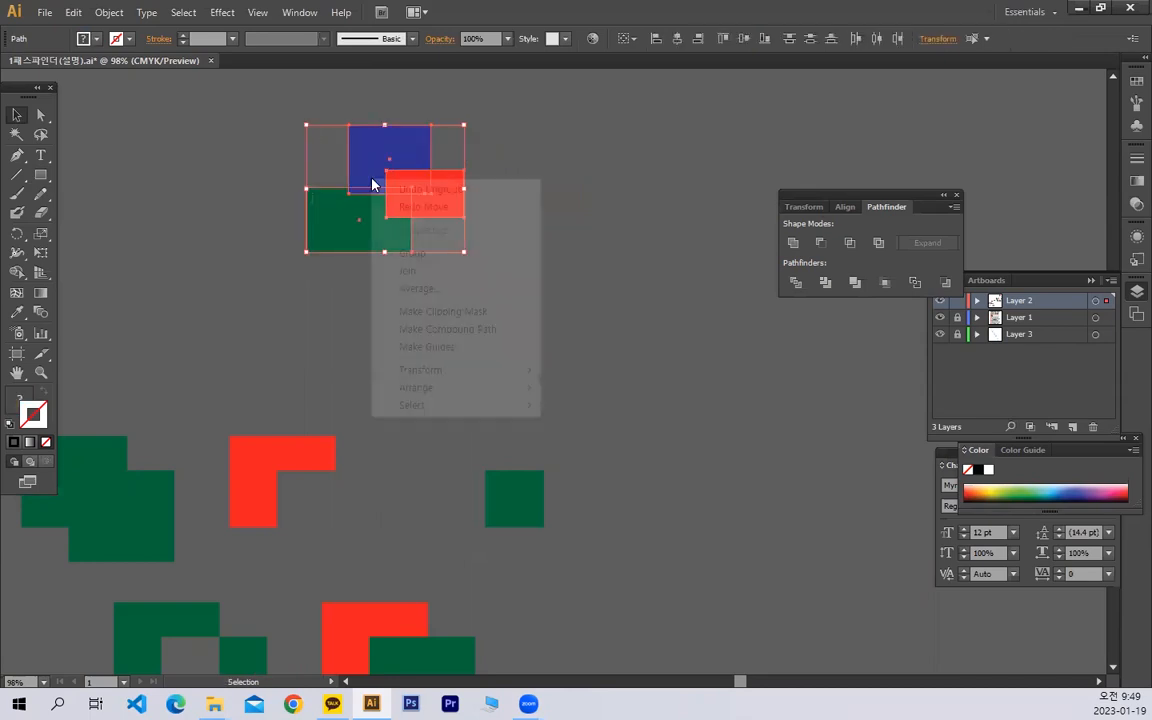
click(448, 253)
right_click(417, 167)
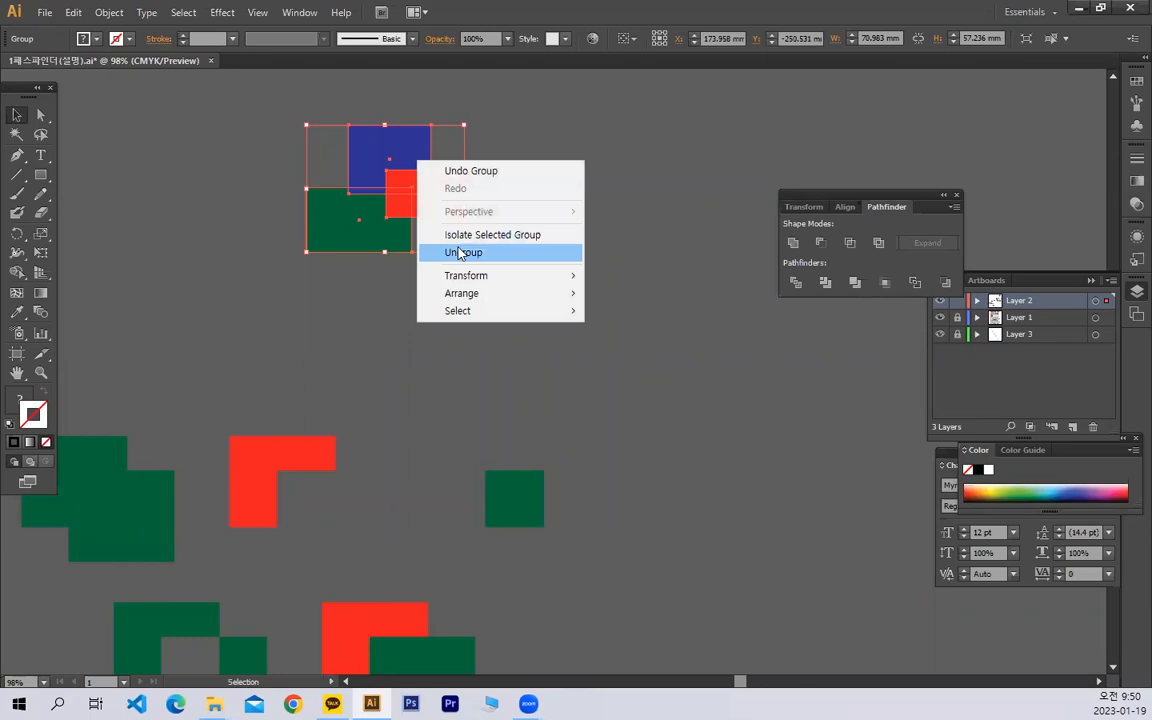
click(620, 170)
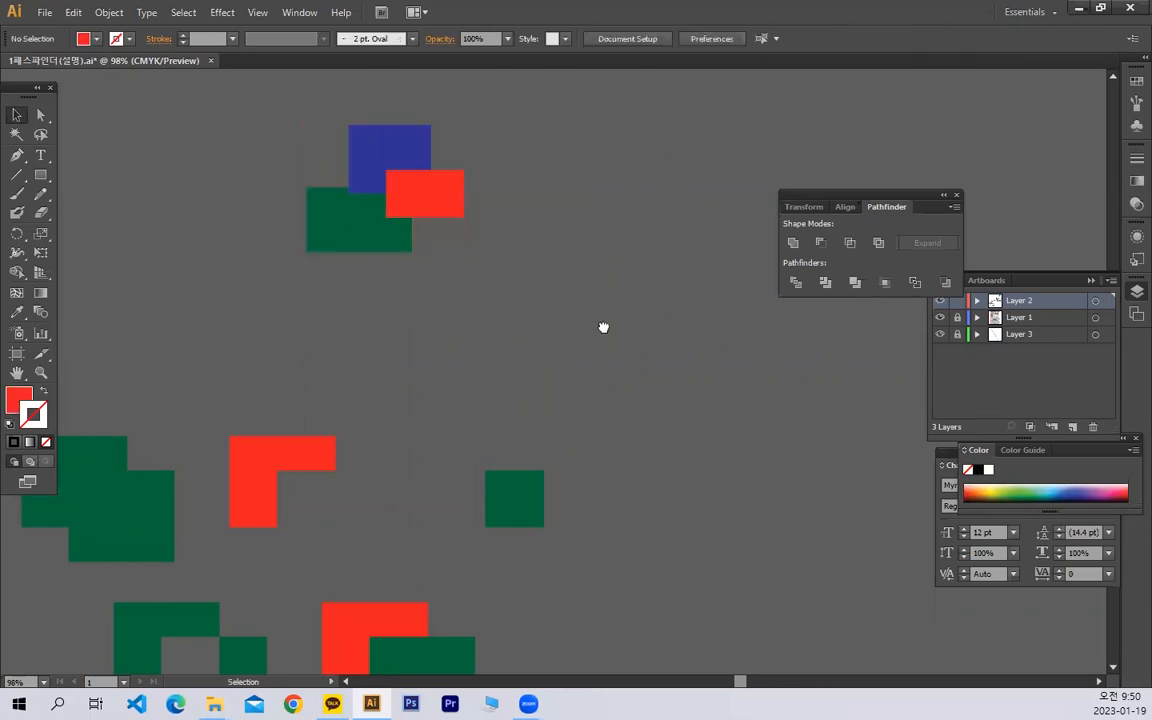
- Locate the remaining red and green pair and examine the Divide (나누기) entry on the Pathfinder reference sheet
drag(522, 485, 597, 334)
drag(627, 477, 643, 237)
drag(625, 350, 519, 155)
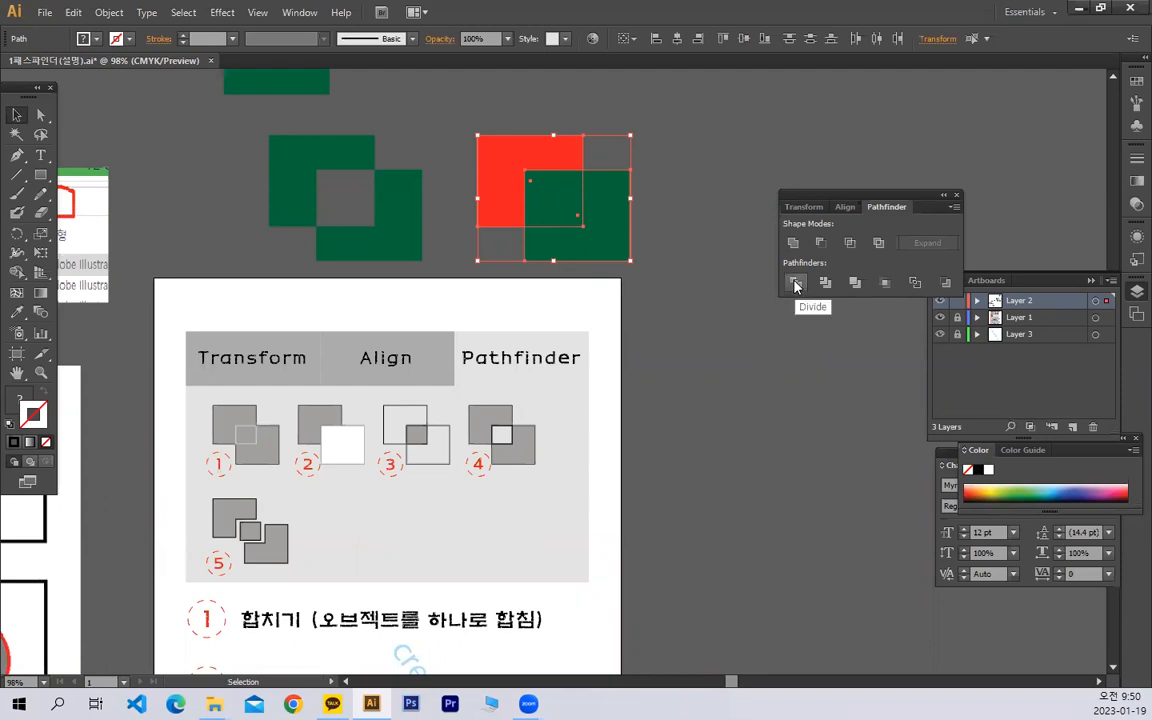
click(589, 478)
key(space)
drag(576, 484, 612, 255)
drag(543, 381, 549, 207)
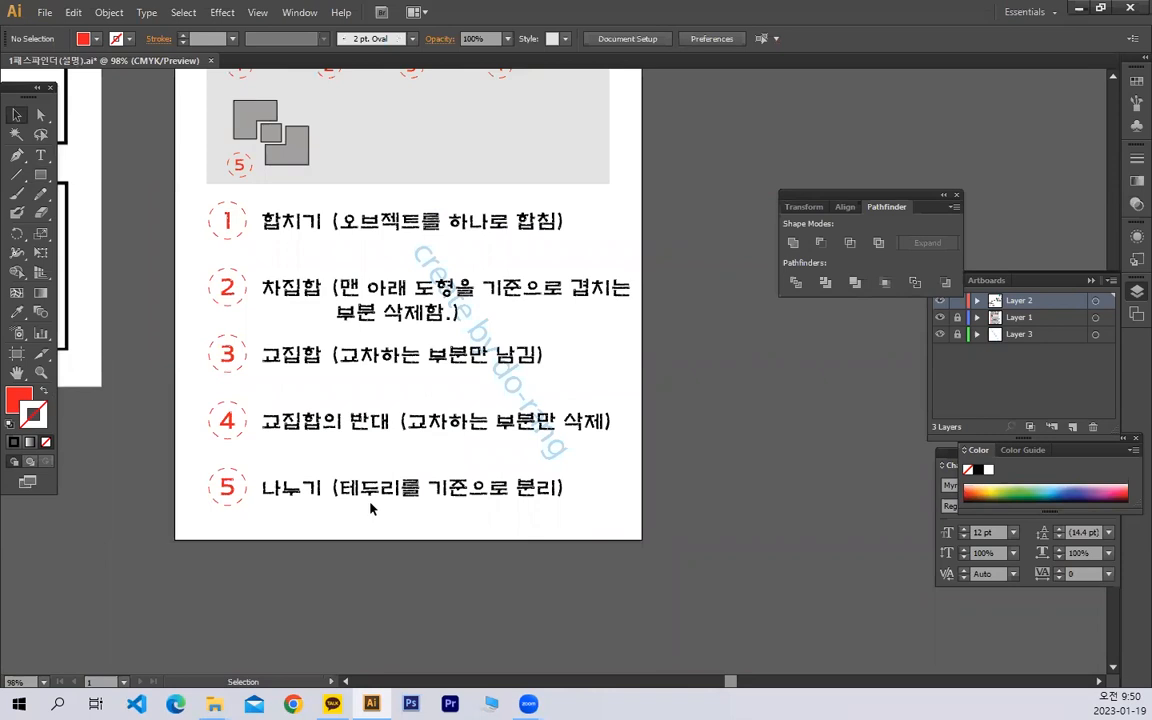
key(space)
drag(713, 169, 626, 440)
drag(613, 201, 594, 471)
- Apply Divide to the second red and green pair in the lower row and move the divided group slightly
drag(676, 509, 436, 276)
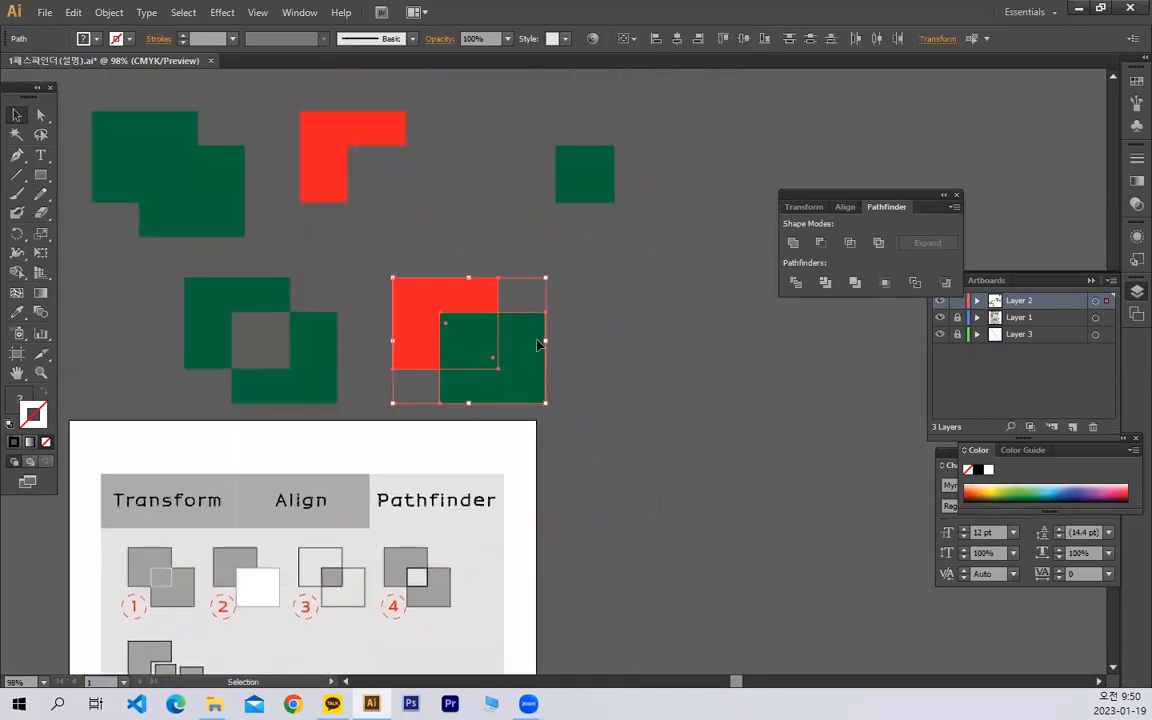
click(797, 283)
mouse_move(515, 372)
mouse_down()
mouse_move(598, 360)
mouse_move(533, 360)
mouse_up()
- Select the divided squares repeatedly to check that they act as one group and that Ungroup is offered
click(643, 356)
drag(494, 246, 591, 415)
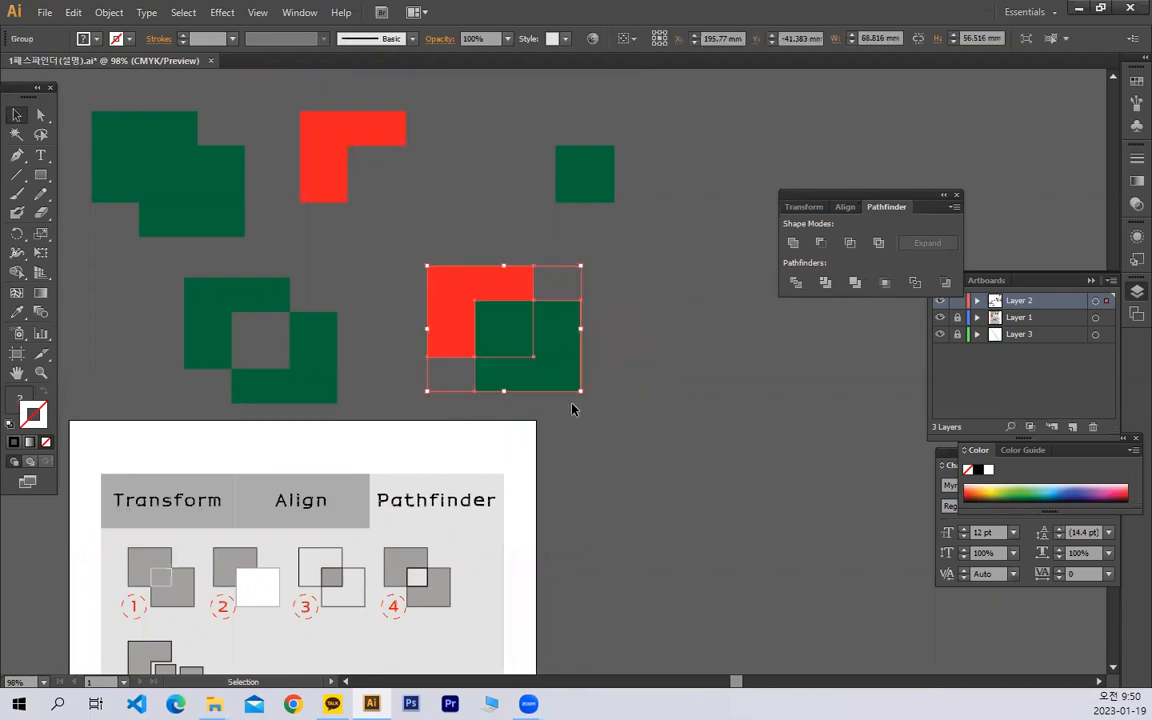
click(455, 239)
click(500, 345)
click(640, 310)
click(503, 332)
right_click(503, 332)
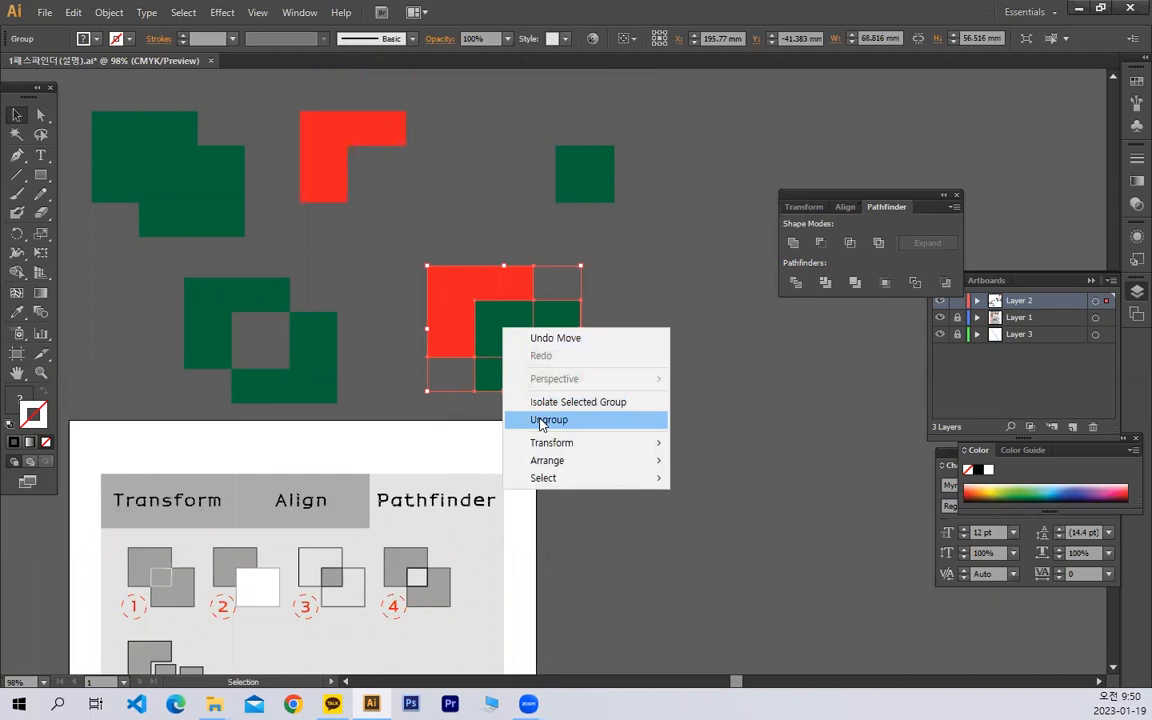
click(519, 211)
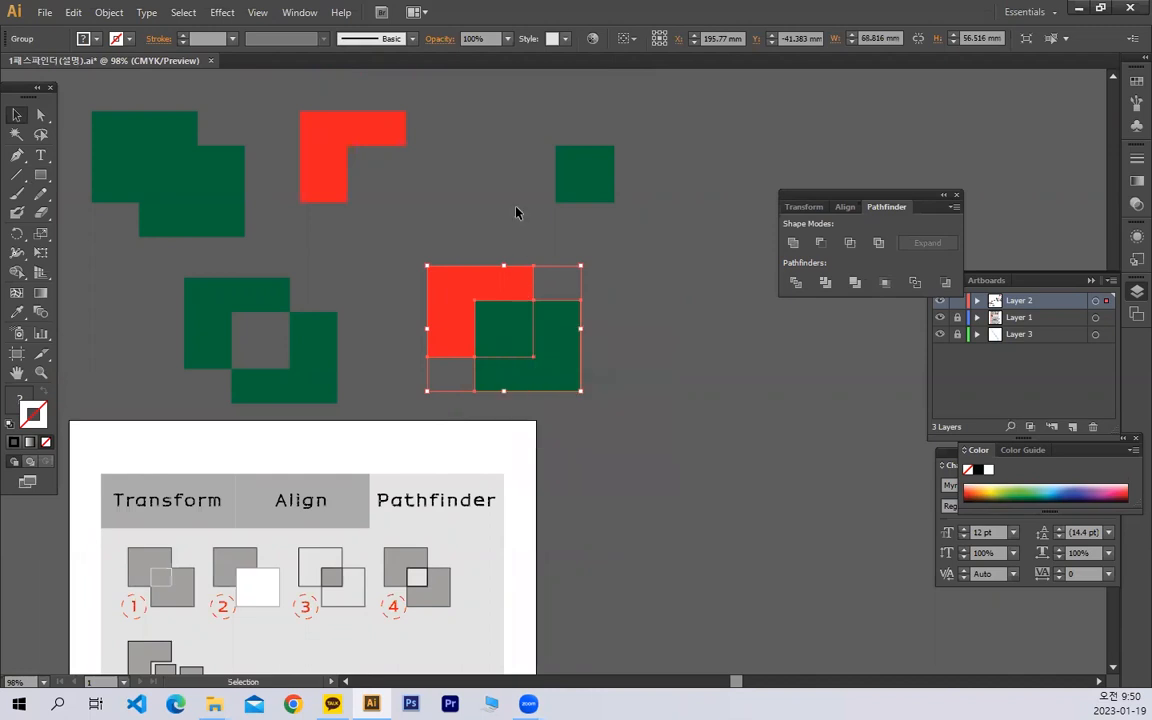
click(516, 214)
- Move the divided group further to the right and ungroup it into separate pieces
drag(492, 268, 564, 346)
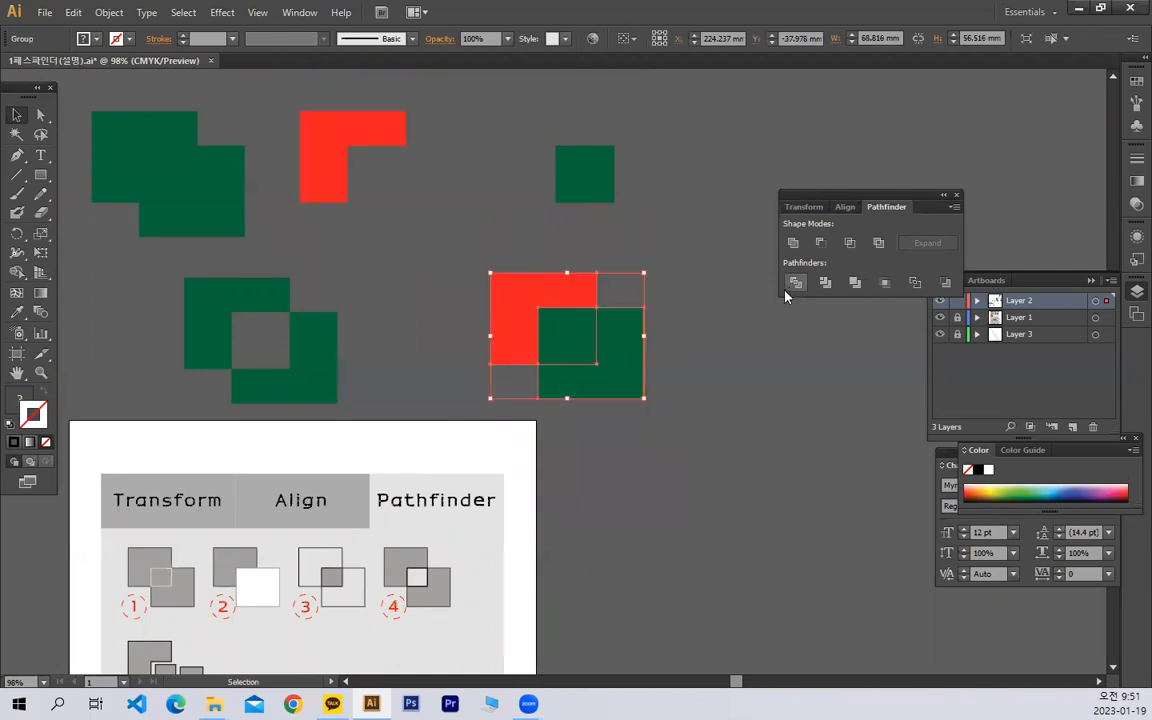
right_click(551, 326)
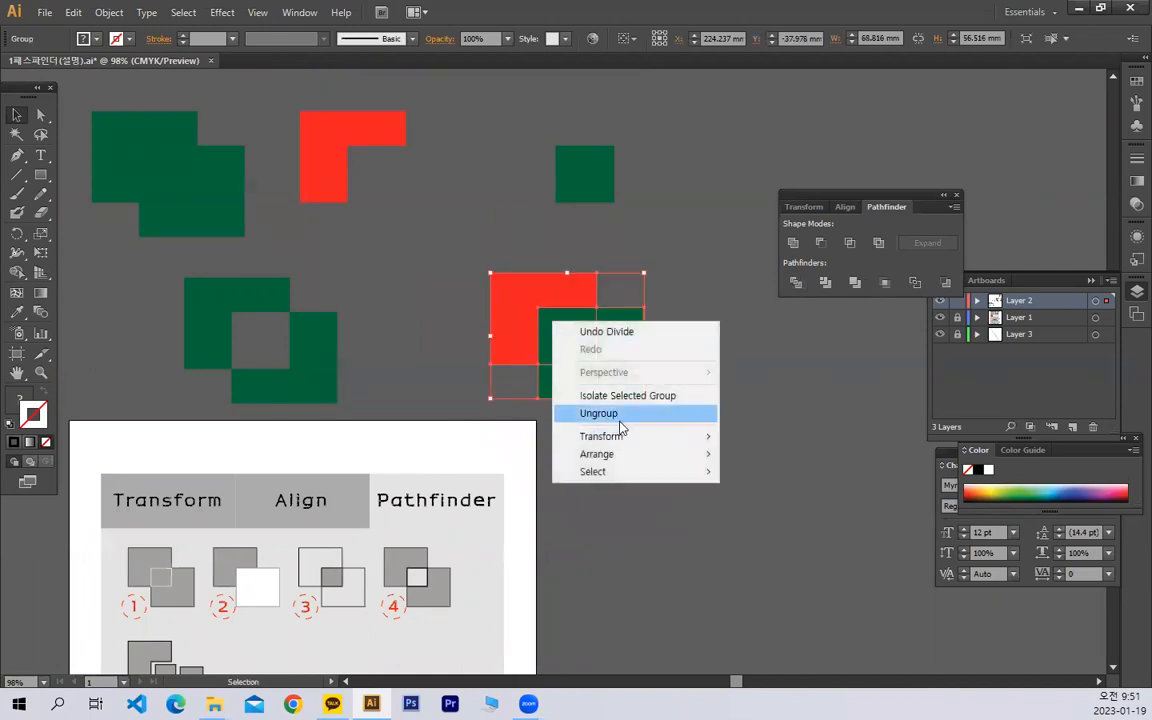
click(620, 413)
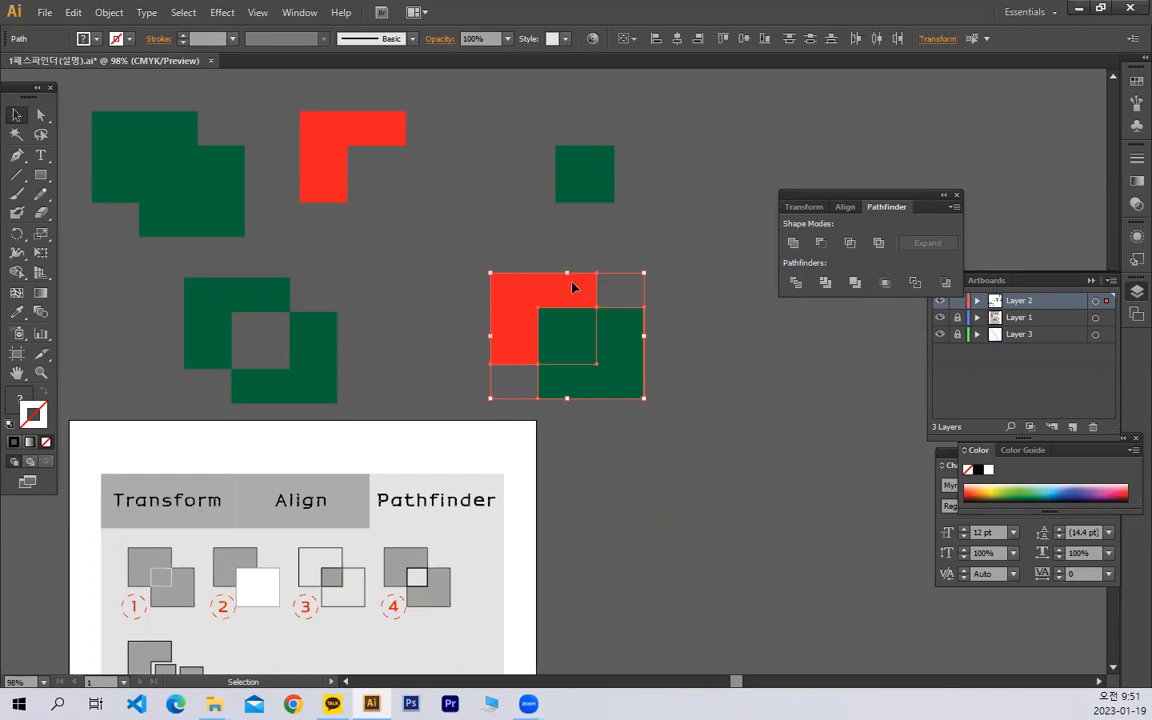
mouse_move(578, 363)
mouse_down()
mouse_move(626, 355)
mouse_move(554, 363)
mouse_move(581, 341)
mouse_up()
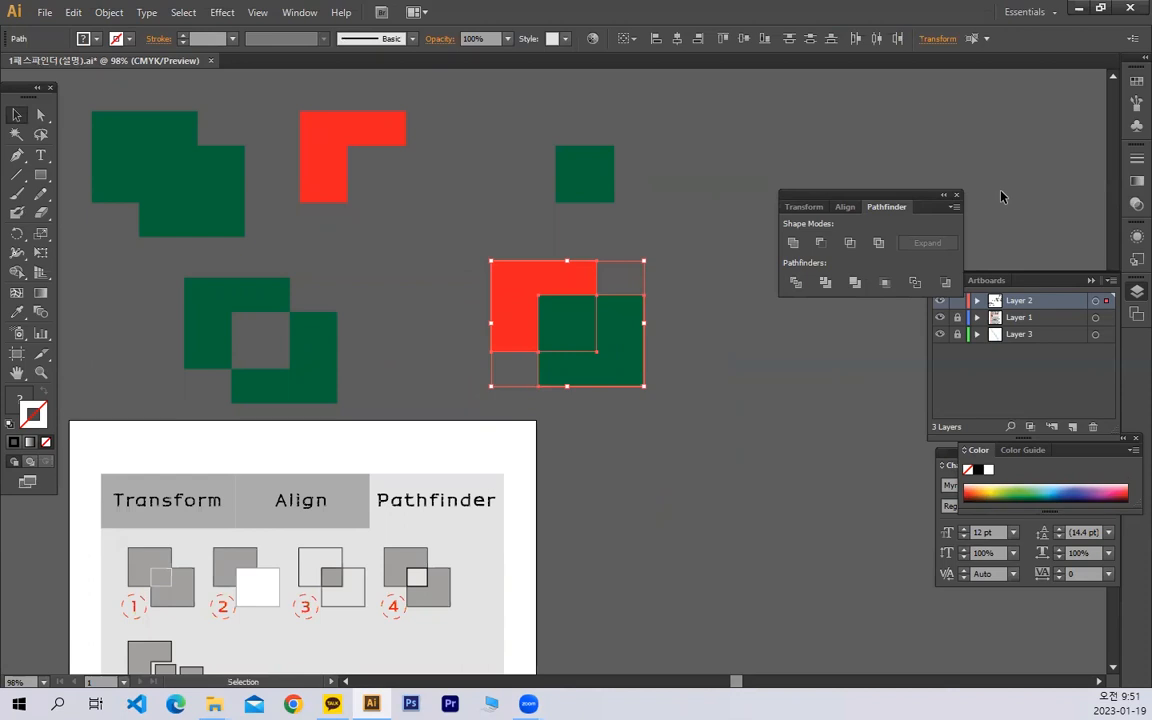
click(876, 107)
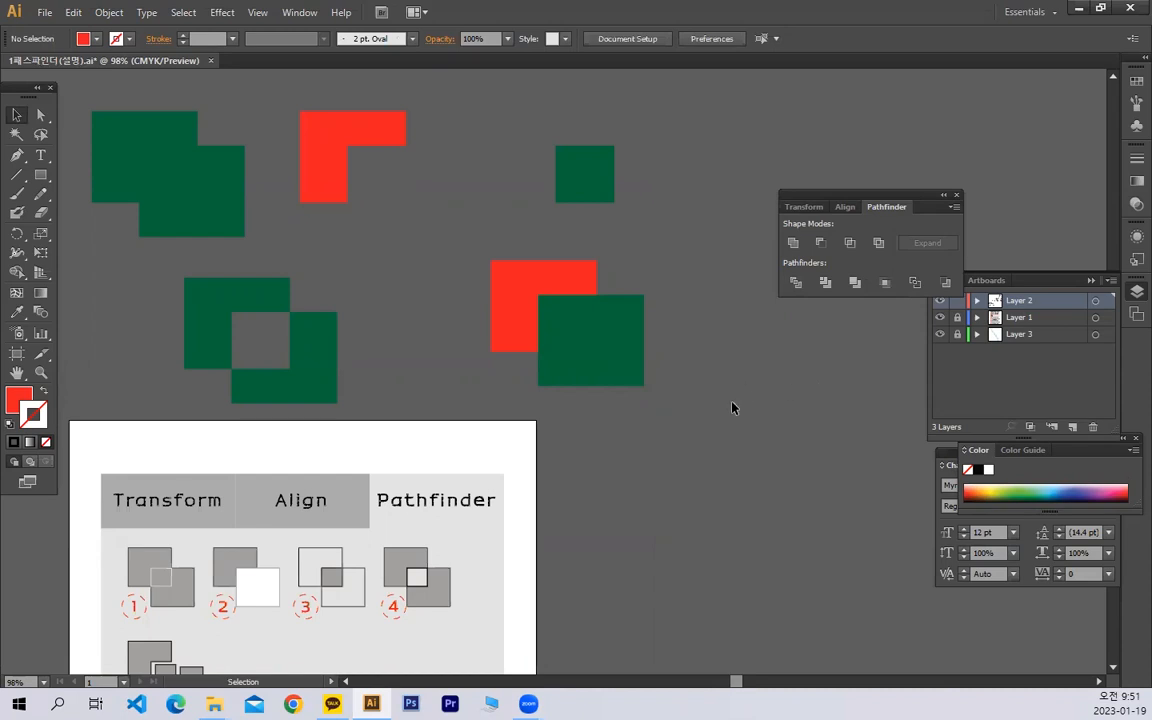
- Pull the divided pieces apart, repositioning the red corner, the green middle square and the green corner separately
drag(527, 290, 518, 266)
drag(622, 380, 646, 419)
drag(571, 344, 571, 337)
drag(627, 407, 625, 391)
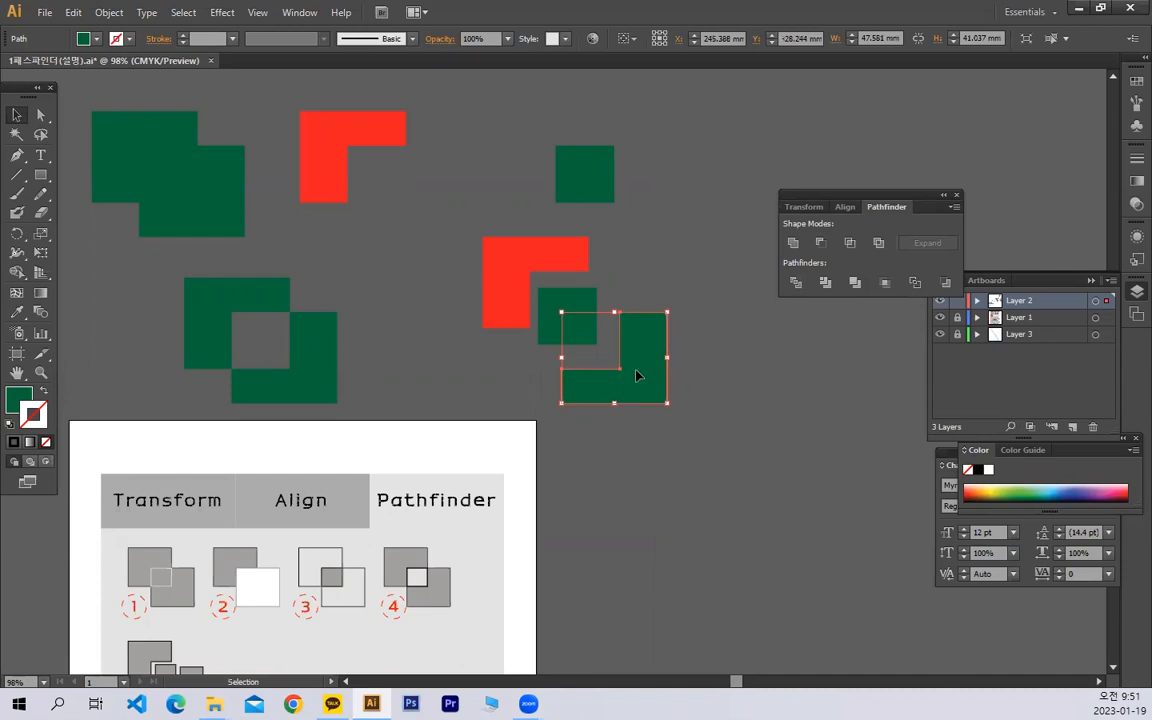
click(607, 300)
drag(568, 260, 536, 242)
drag(570, 318, 576, 311)
drag(585, 380, 591, 399)
drag(562, 325, 559, 329)
drag(499, 252, 499, 258)
drag(581, 316, 583, 333)
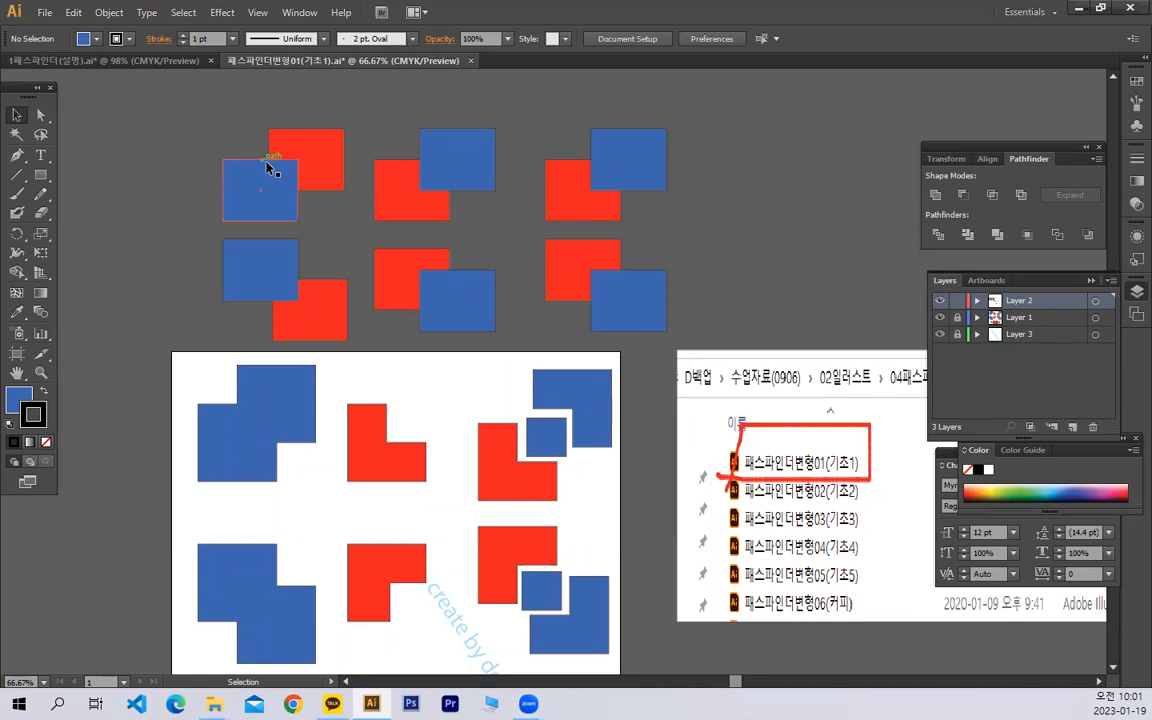
- In 패스파인더변형01(기초1).ai, unite the first red and blue pair of the upper row and the first pair of the lower row
drag(239, 133, 310, 200)
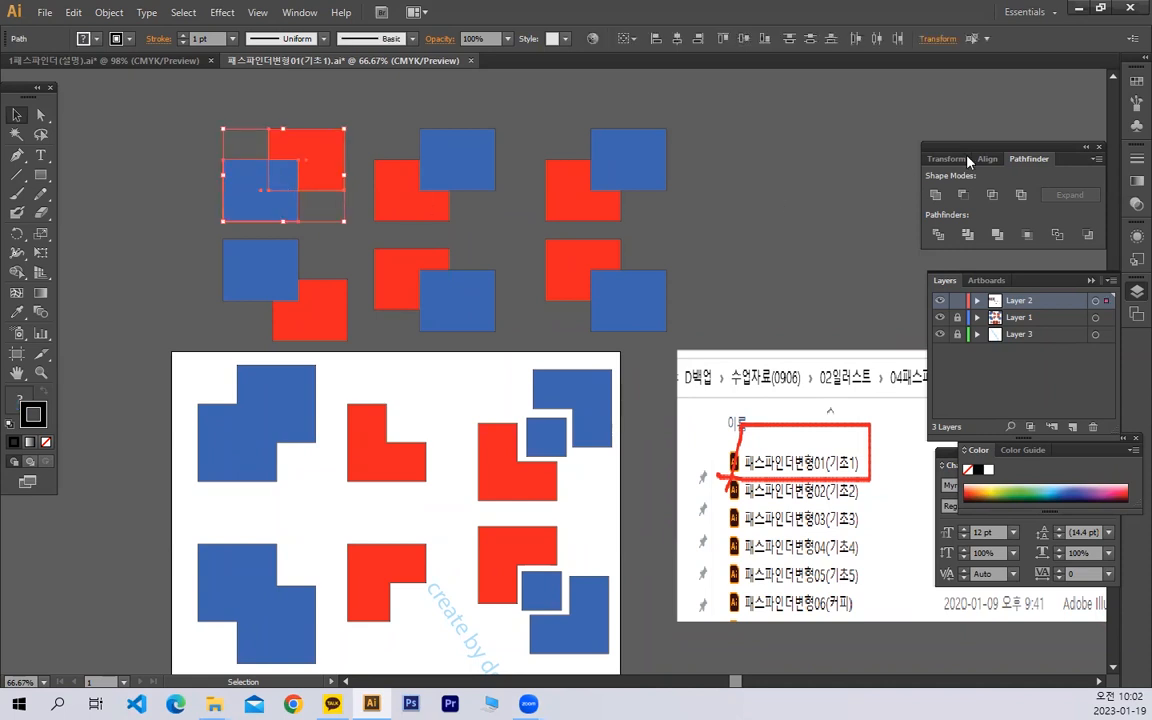
drag(1013, 150, 841, 137)
click(819, 151)
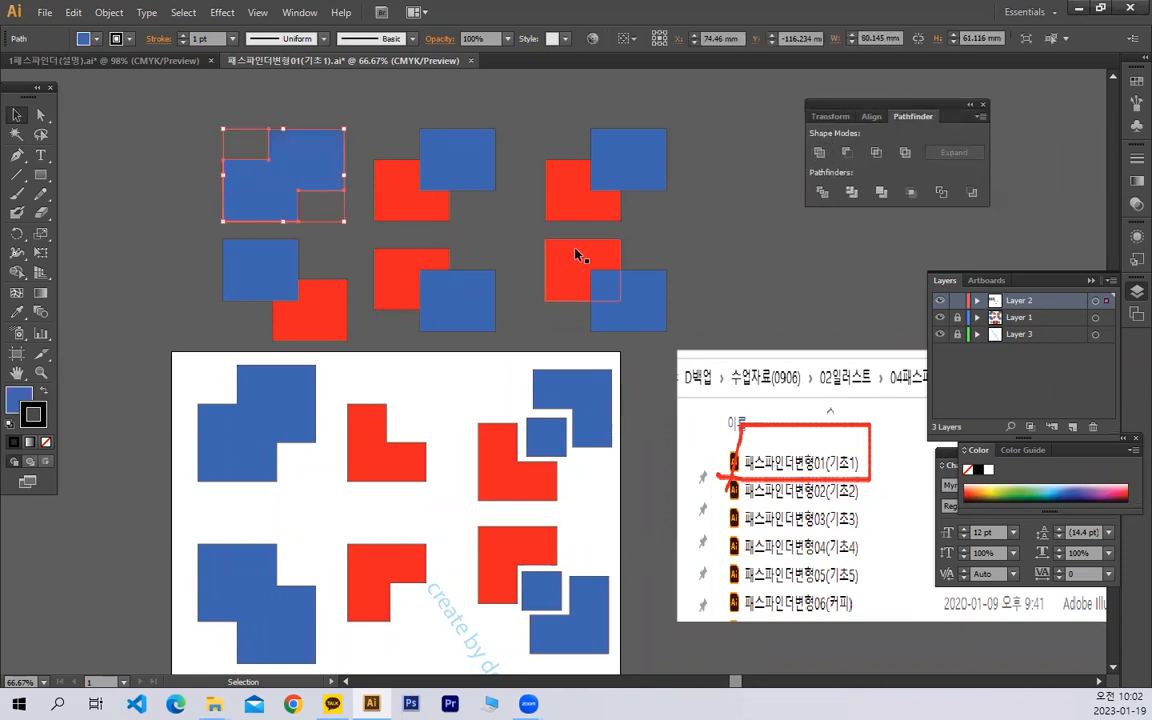
drag(145, 258, 326, 330)
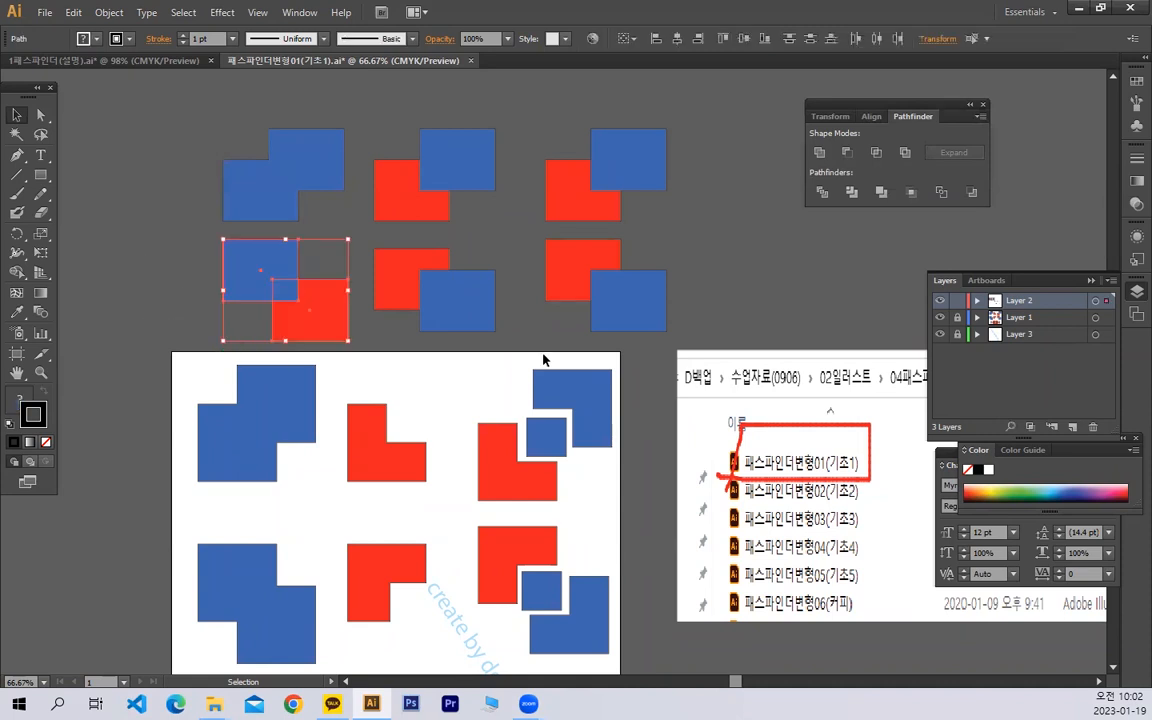
click(824, 150)
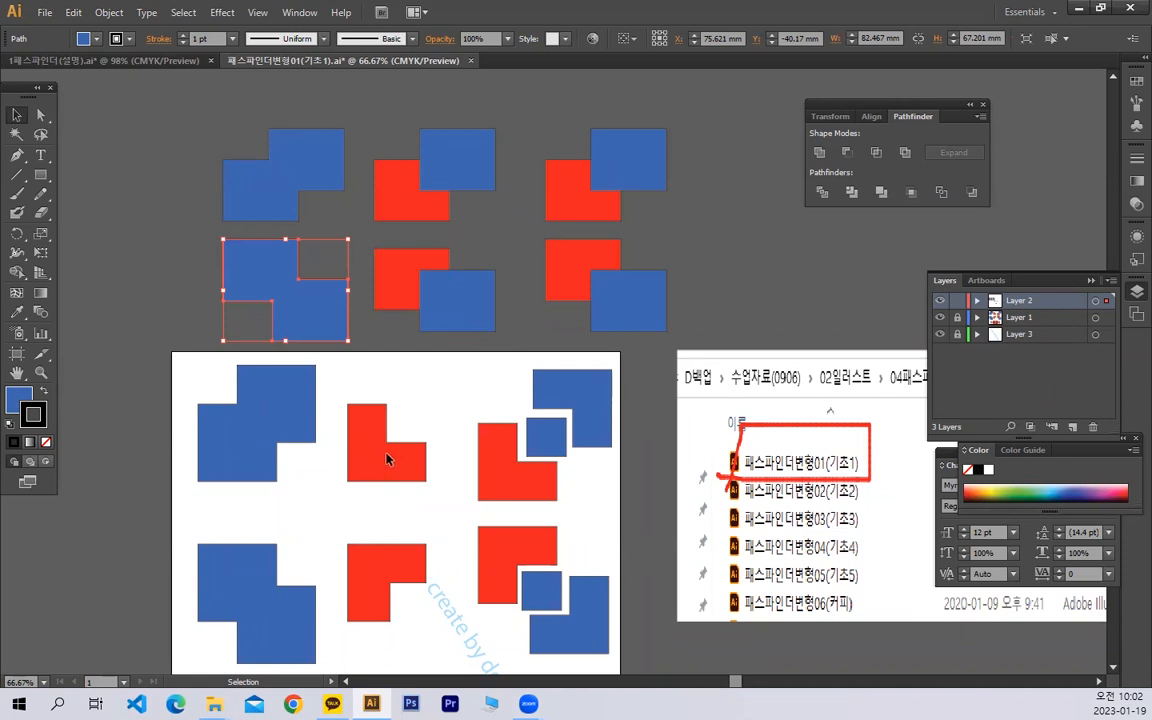
- Shift the blue square of the upper middle pair slightly left and subtract it from the red square with Minus Front
click(418, 207)
drag(473, 180, 464, 180)
drag(387, 145, 436, 205)
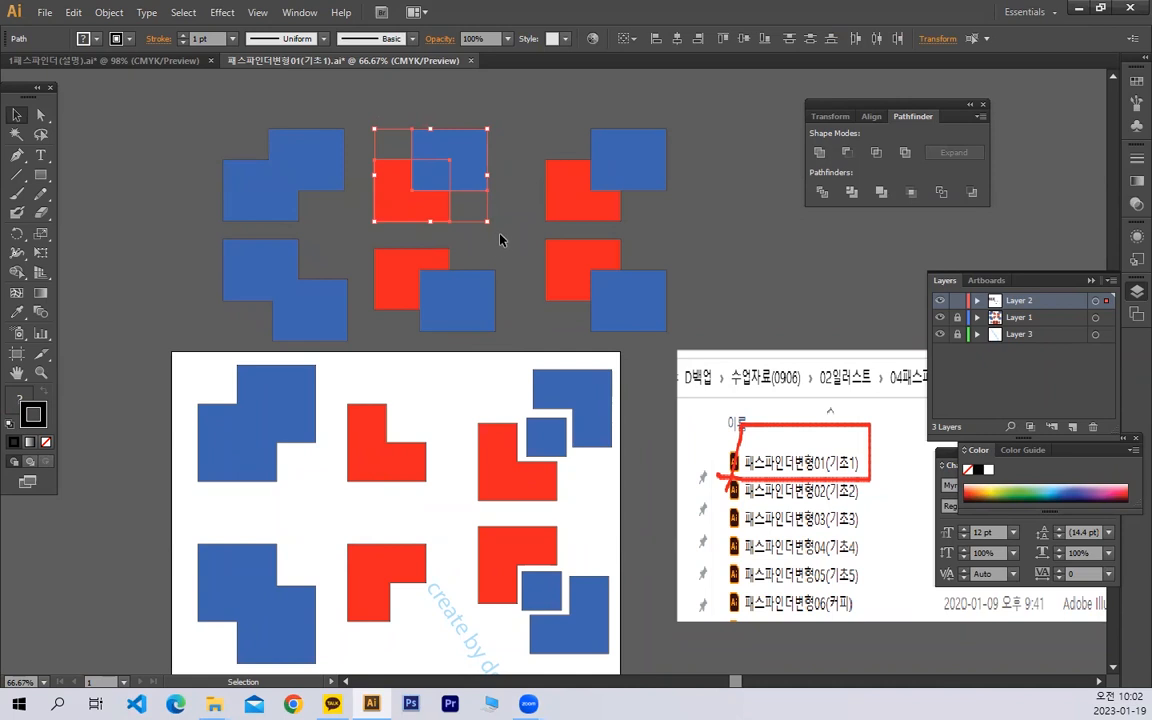
click(380, 110)
drag(414, 170, 416, 176)
click(847, 154)
- Shift the blue square of the lower middle pair slightly left and cut it out of the red square with Minus Front
drag(472, 305, 460, 308)
drag(361, 240, 450, 301)
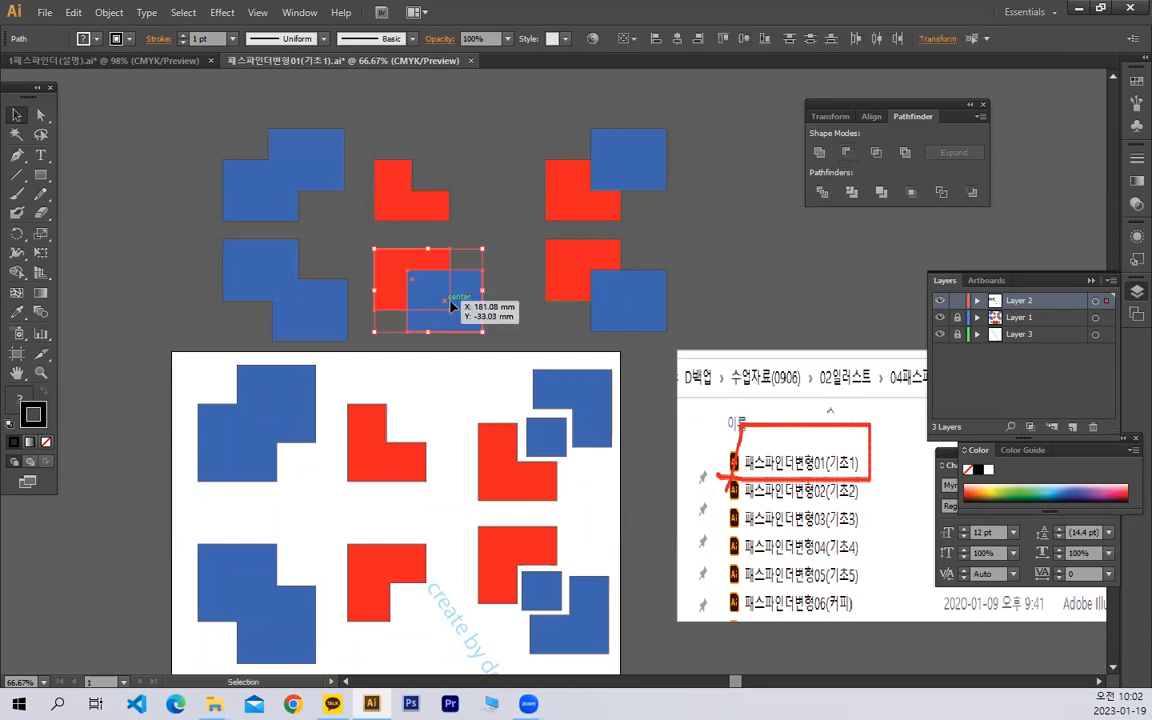
click(849, 153)
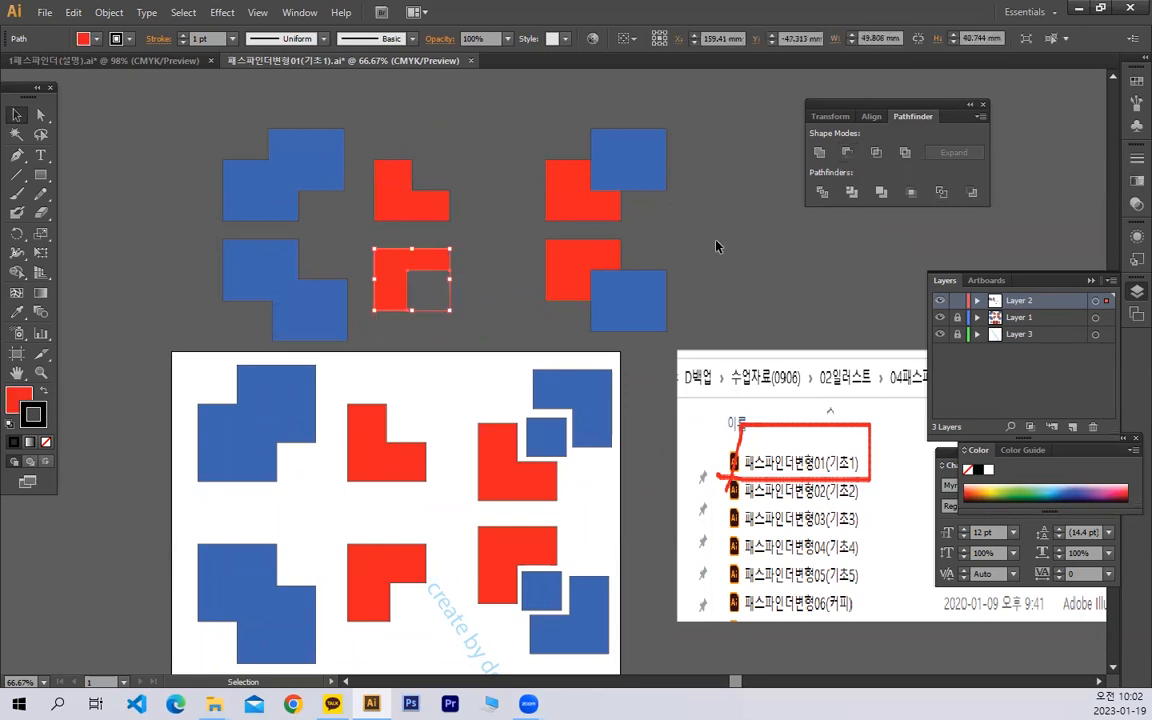
- Divide the upper pair of the third column and ungroup the resulting pieces
drag(465, 135, 673, 219)
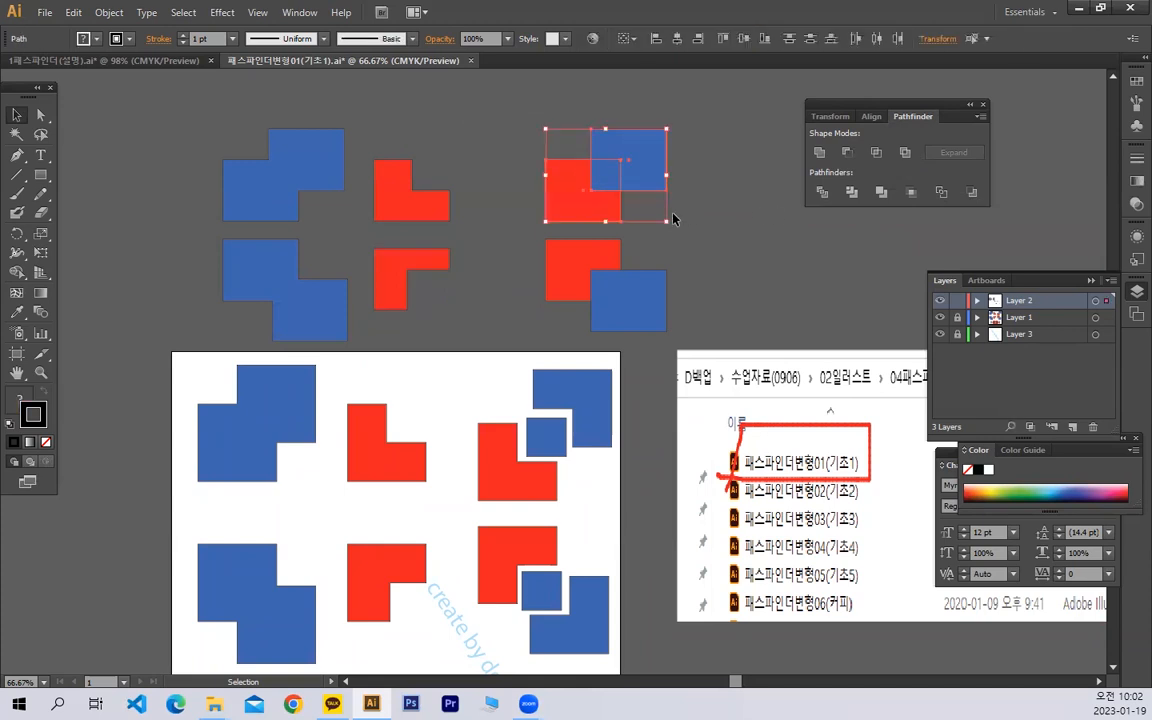
click(824, 195)
right_click(606, 171)
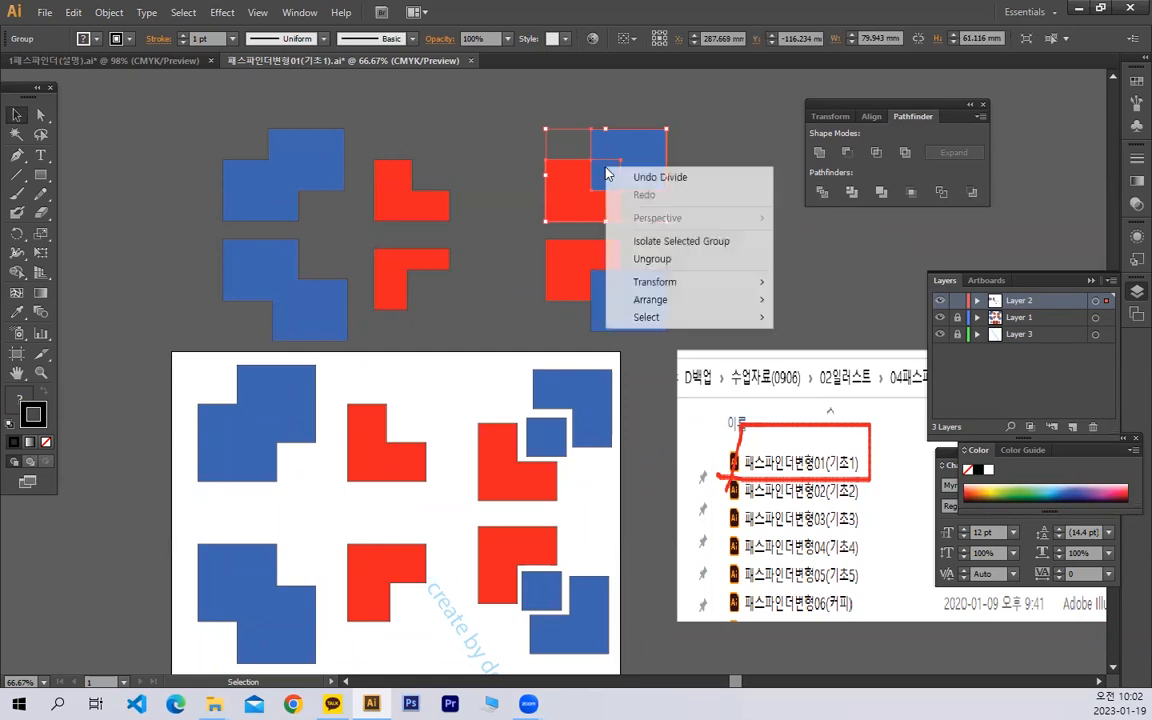
click(655, 258)
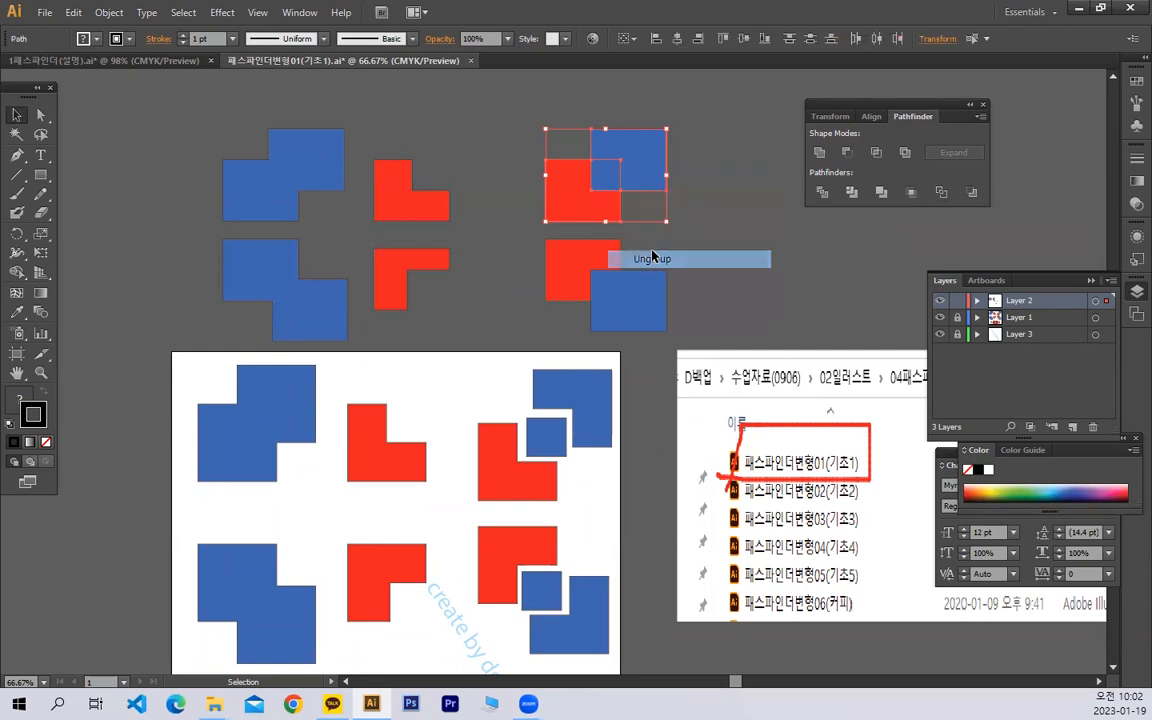
click(726, 122)
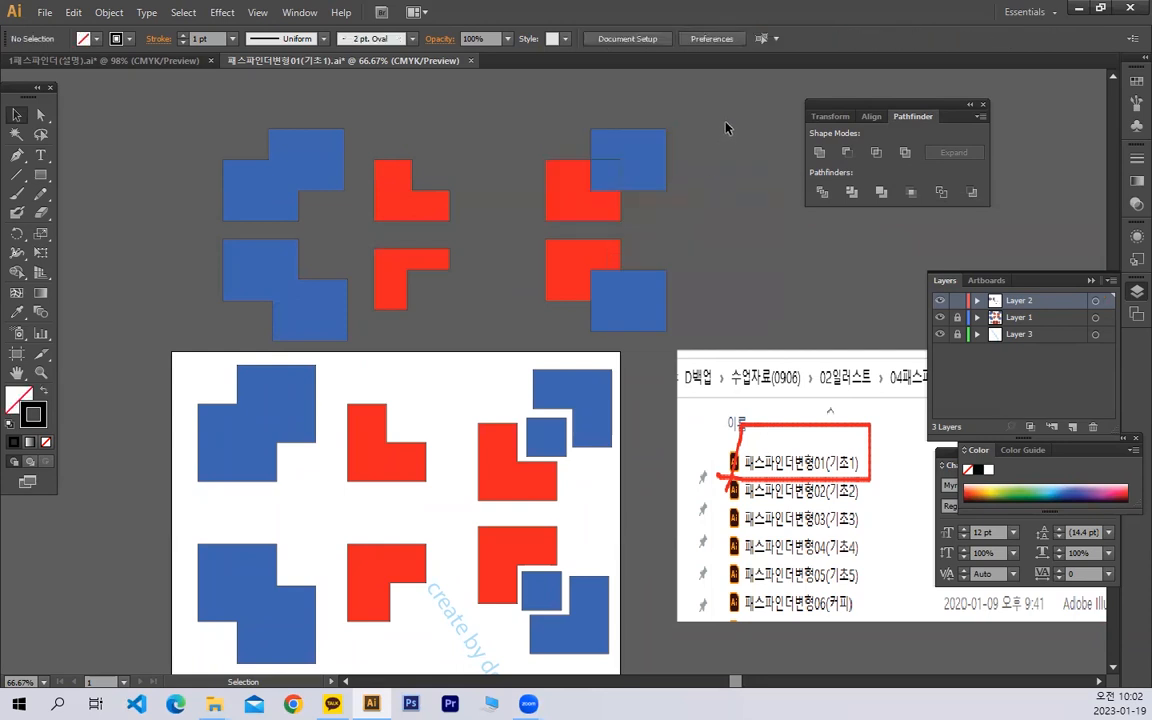
- Pull the outer blue corner and the red corner of the upper divided pair slightly away from the small middle square
drag(658, 158, 664, 152)
drag(577, 197, 567, 205)
click(711, 242)
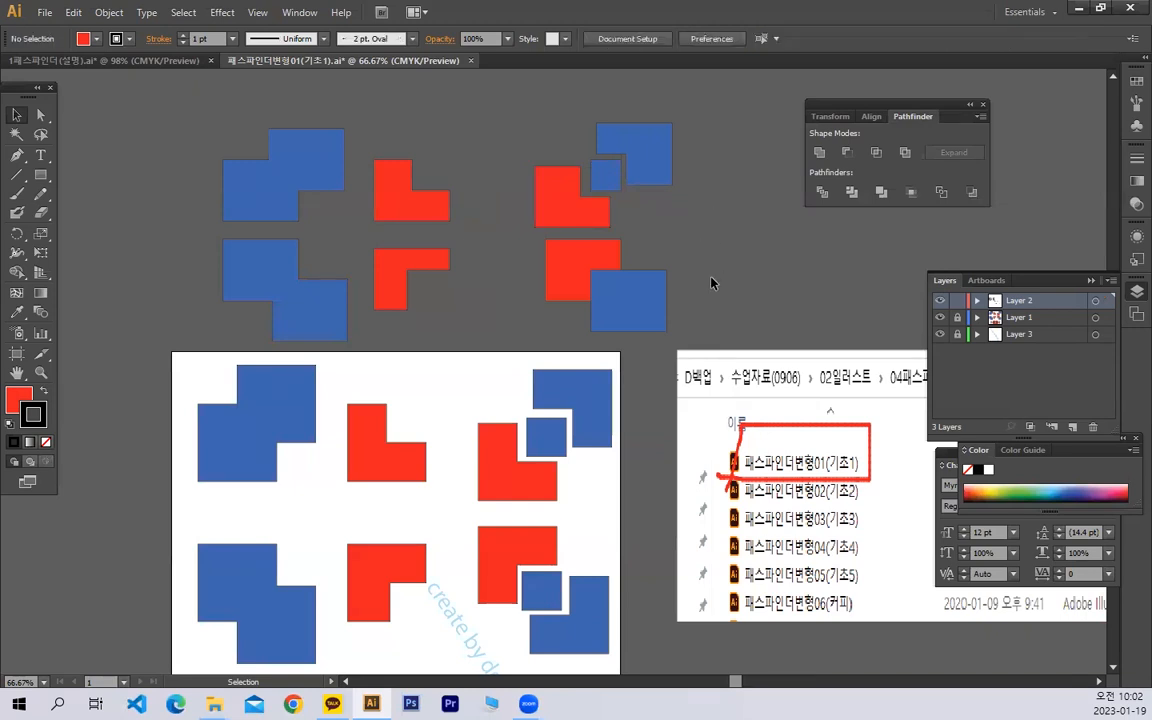
- Divide the remaining lower red and blue pair of the third column and ungroup it
scroll(711, 283, down, 2)
drag(711, 317, 542, 249)
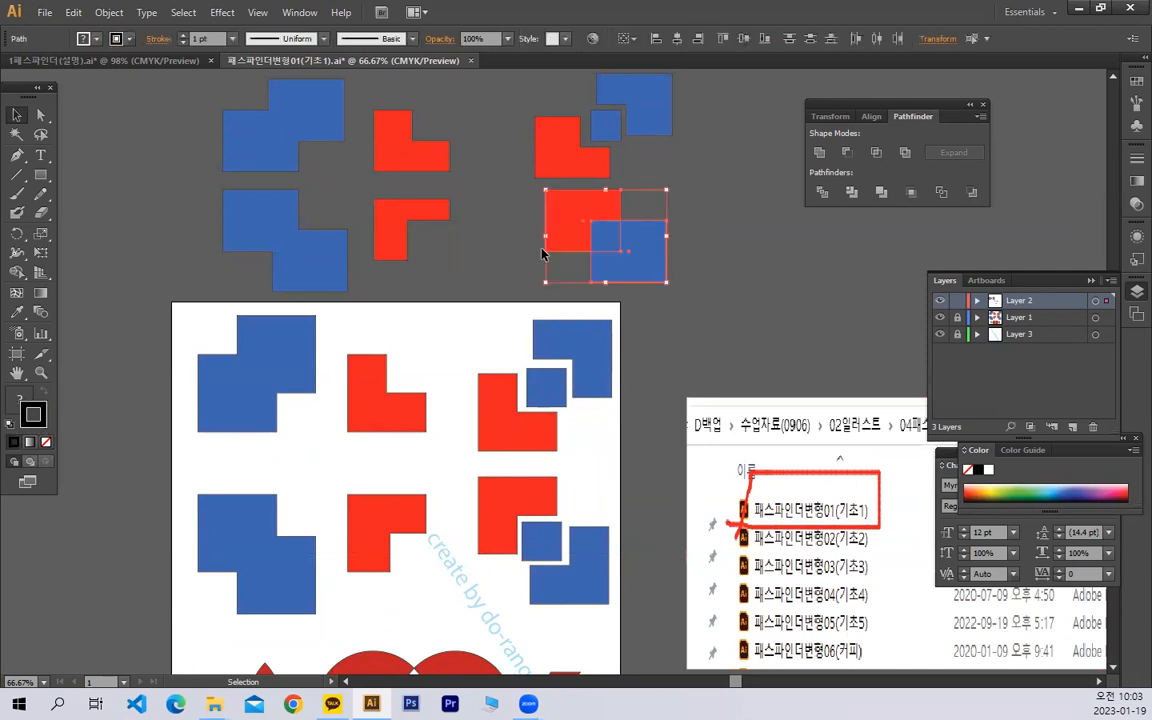
click(817, 195)
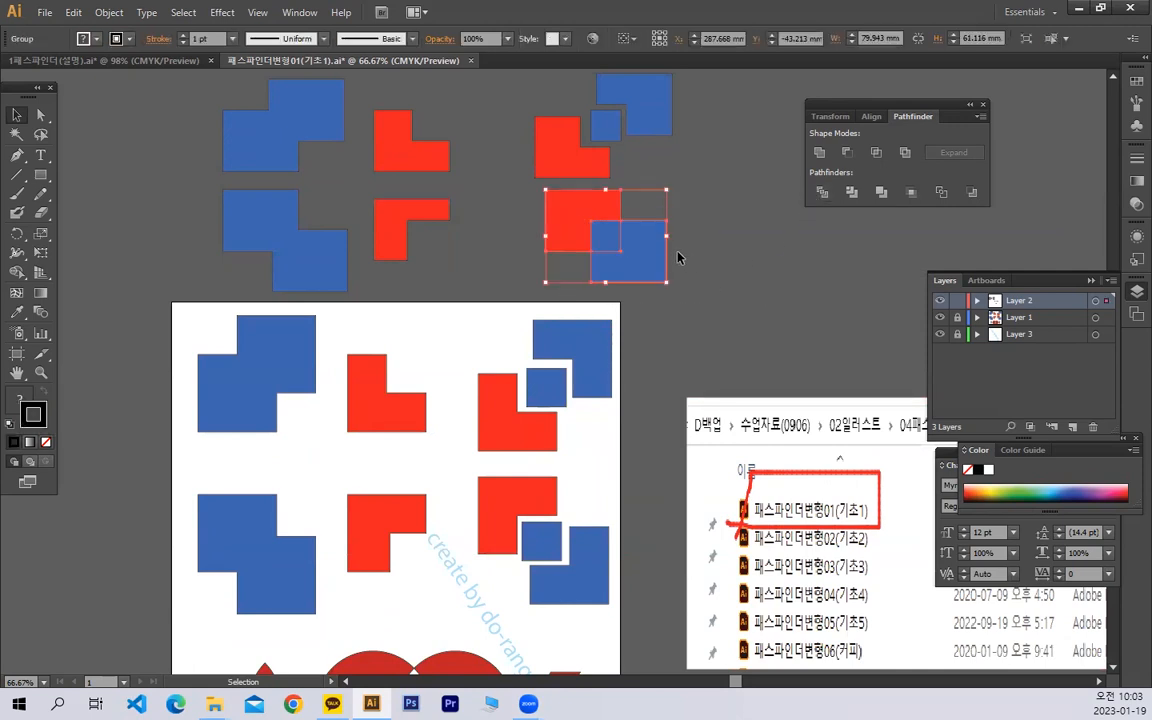
right_click(607, 227)
click(630, 305)
click(727, 267)
- Separate the lower divided pair by moving its blue corner and red corner slightly outward from the middle square
drag(556, 212, 553, 212)
drag(628, 250, 634, 257)
drag(565, 230, 558, 224)
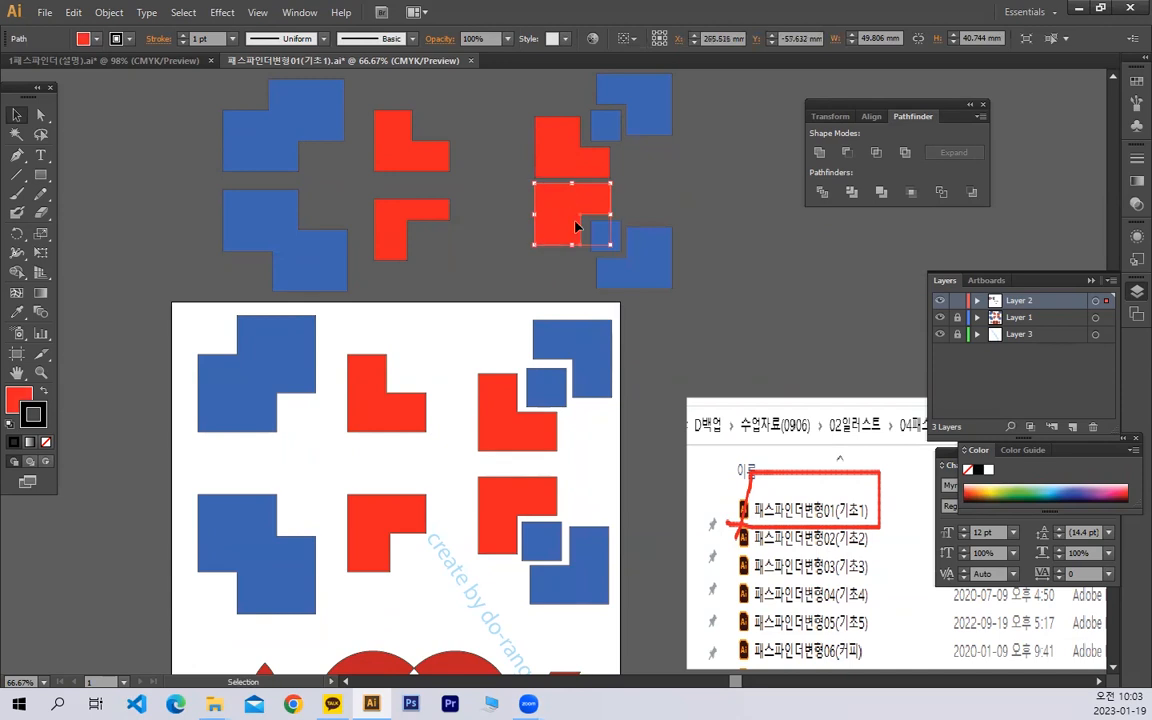
click(646, 347)
key(space)
drag(628, 422, 632, 326)
drag(597, 465, 612, 285)
drag(612, 405, 627, 301)
drag(592, 367, 603, 364)
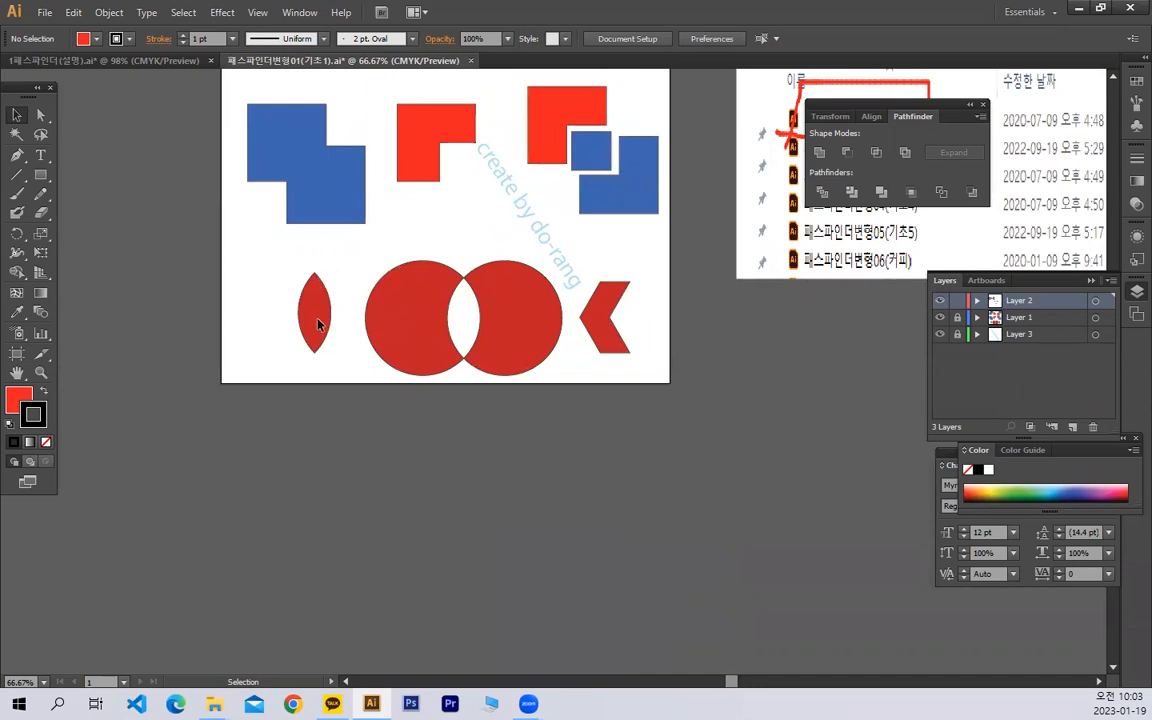
drag(41, 174, 76, 210)
drag(290, 453, 366, 536)
key(ctrl+z)
- Draw a circle about 58.7 mm in diameter below the artboard and place an overlapping copy to its right
drag(38, 175, 75, 191)
drag(215, 430, 305, 518)
click(16, 114)
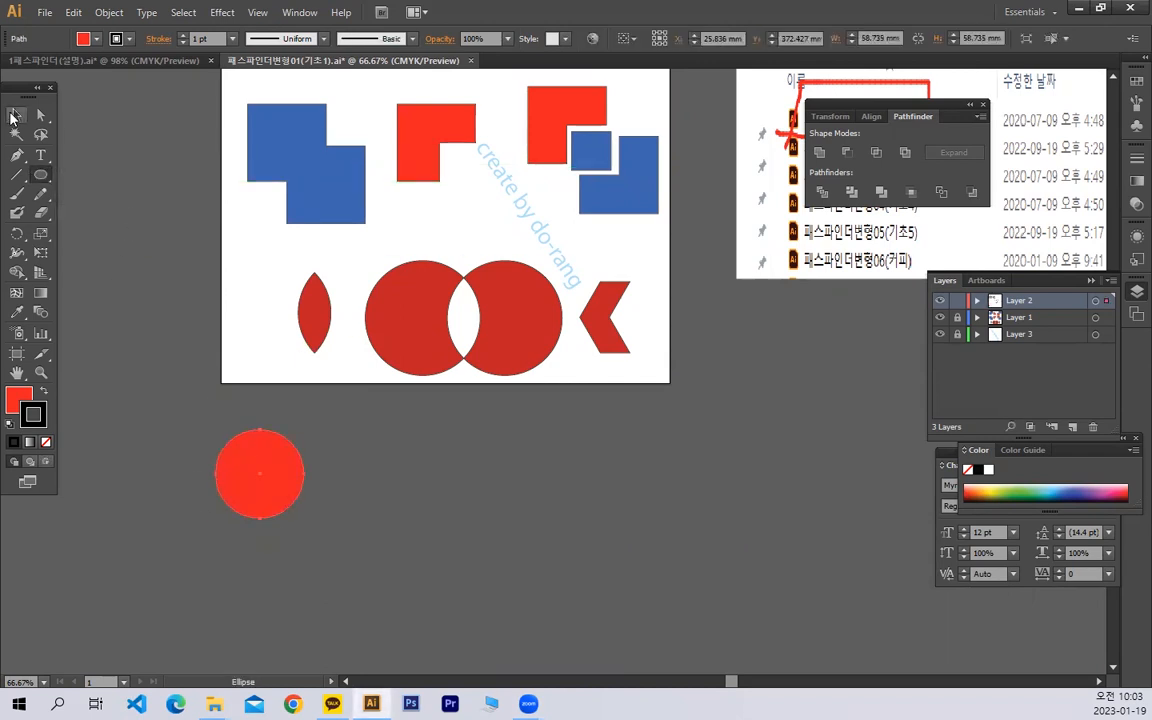
drag(243, 481, 309, 489)
- Fill the right circle with dark blue and the left circle with red
drag(360, 570, 186, 432)
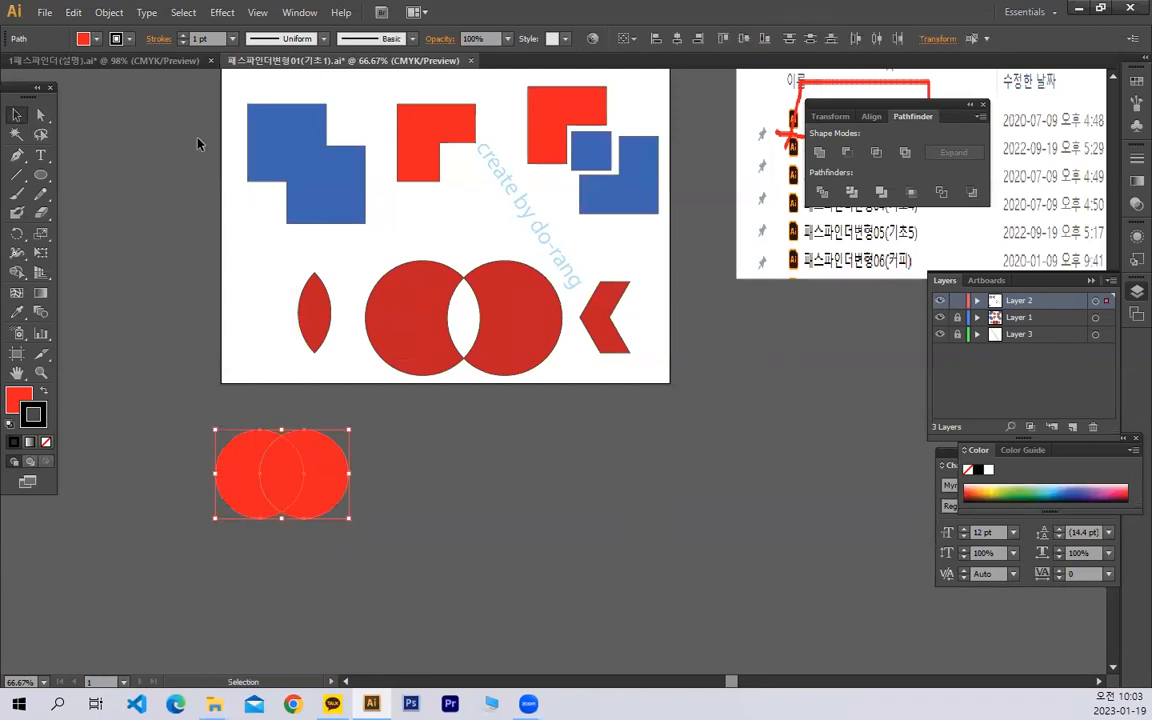
click(97, 38)
click(94, 66)
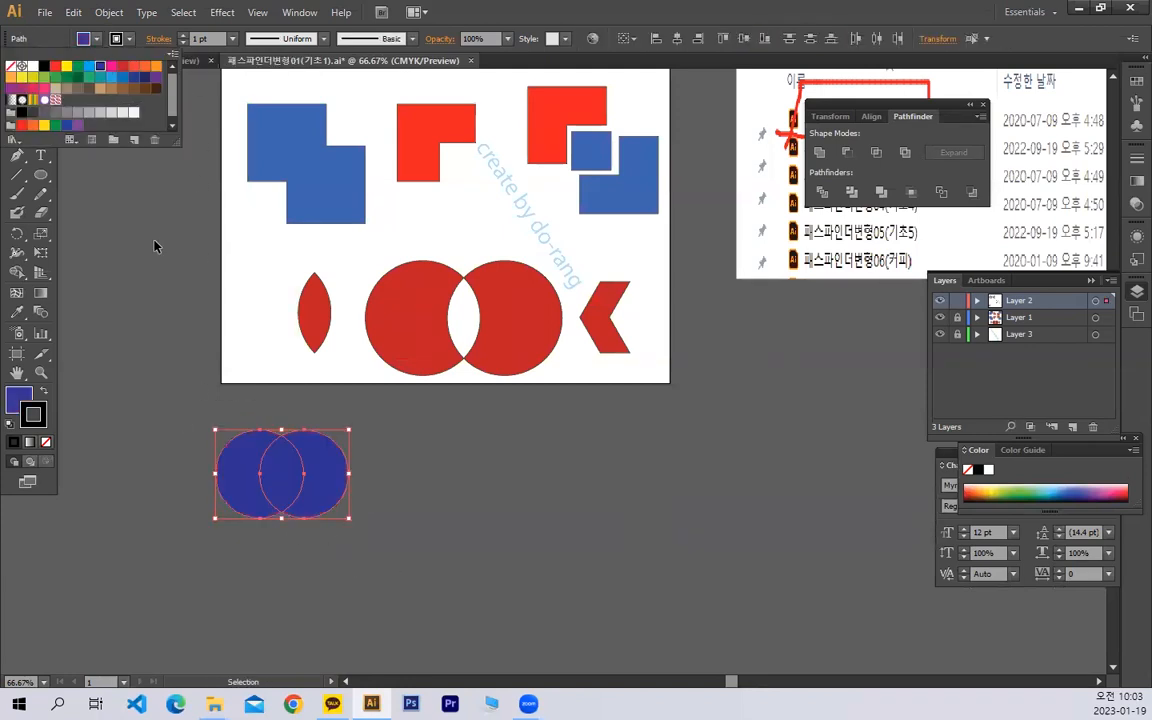
click(400, 567)
click(250, 449)
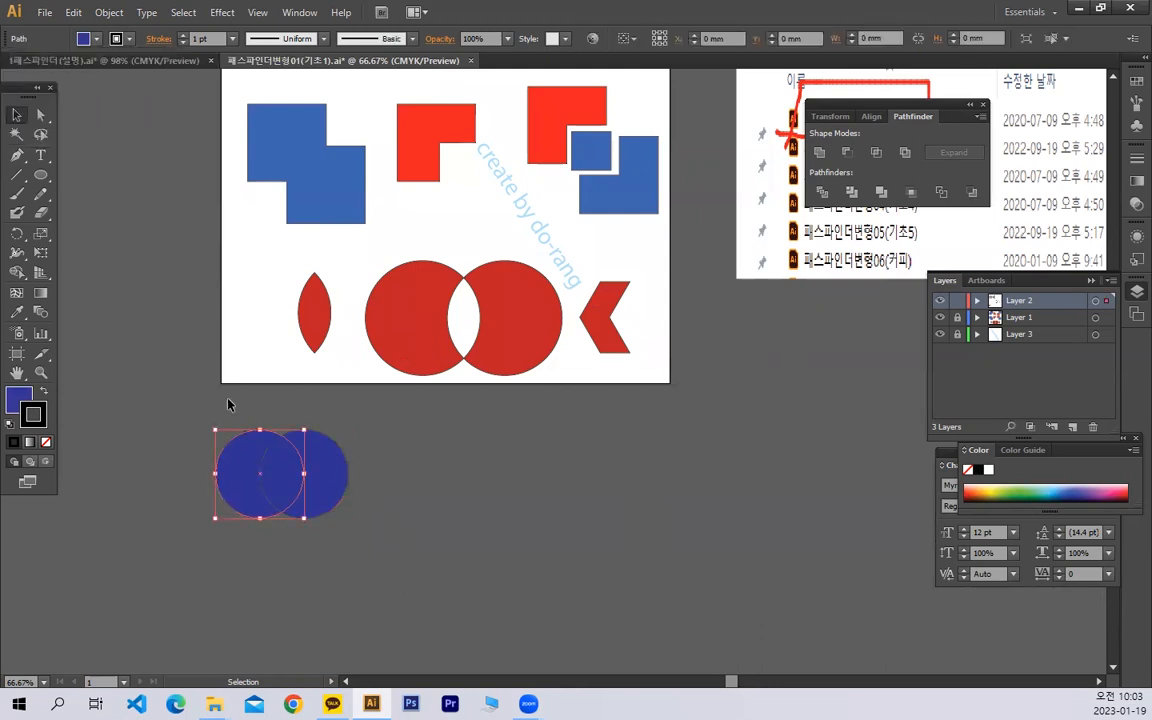
click(97, 38)
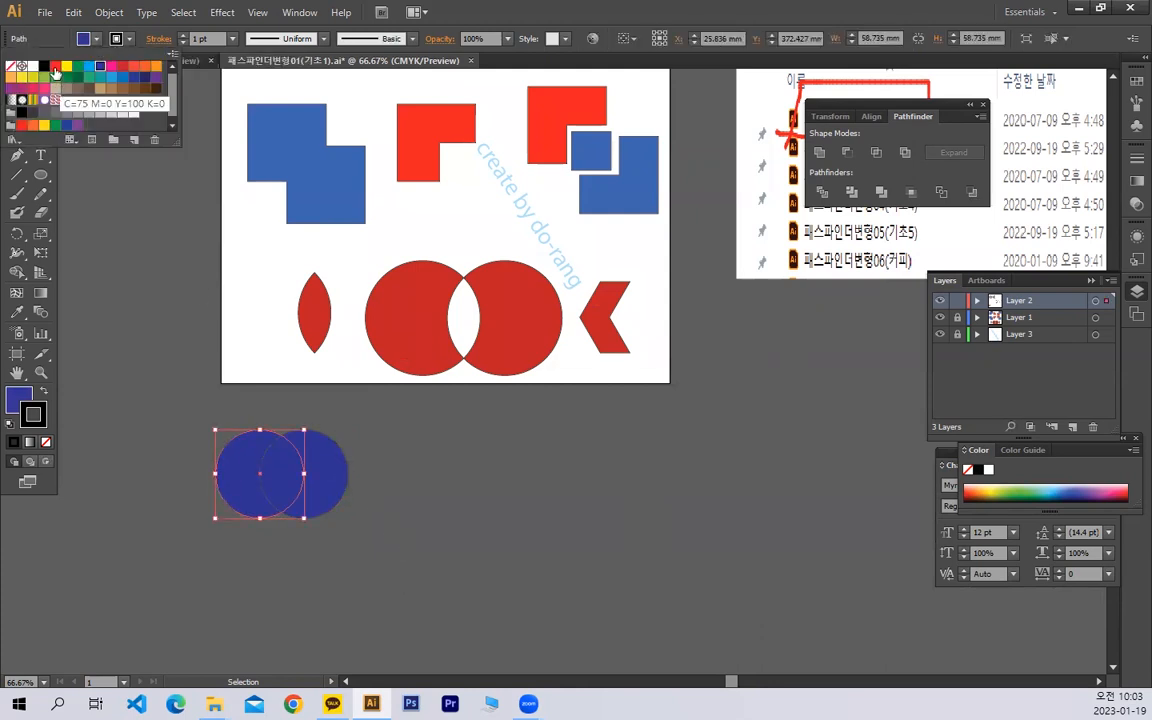
click(52, 66)
- Duplicate the red and blue circle pair to the right on the same level
drag(417, 567, 200, 410)
drag(268, 474, 458, 476)
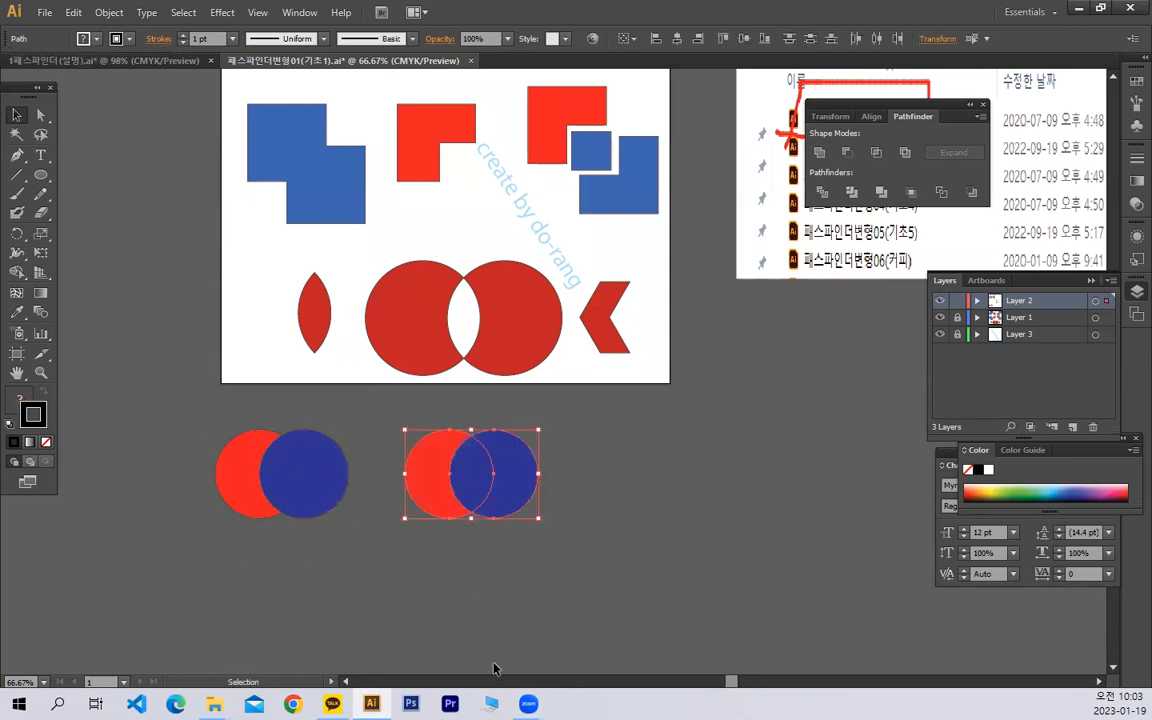
click(340, 580)
- Intersect the left pair of circles to keep only their overlapping lens shape
drag(335, 587, 240, 398)
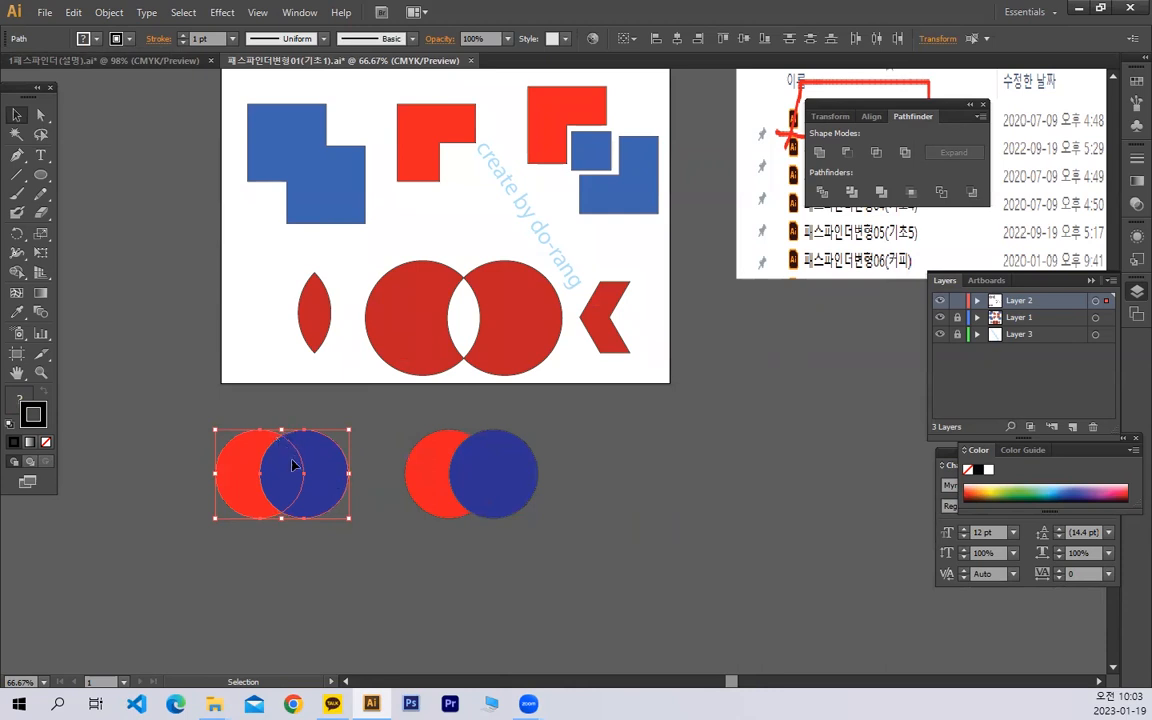
drag(482, 575, 400, 470)
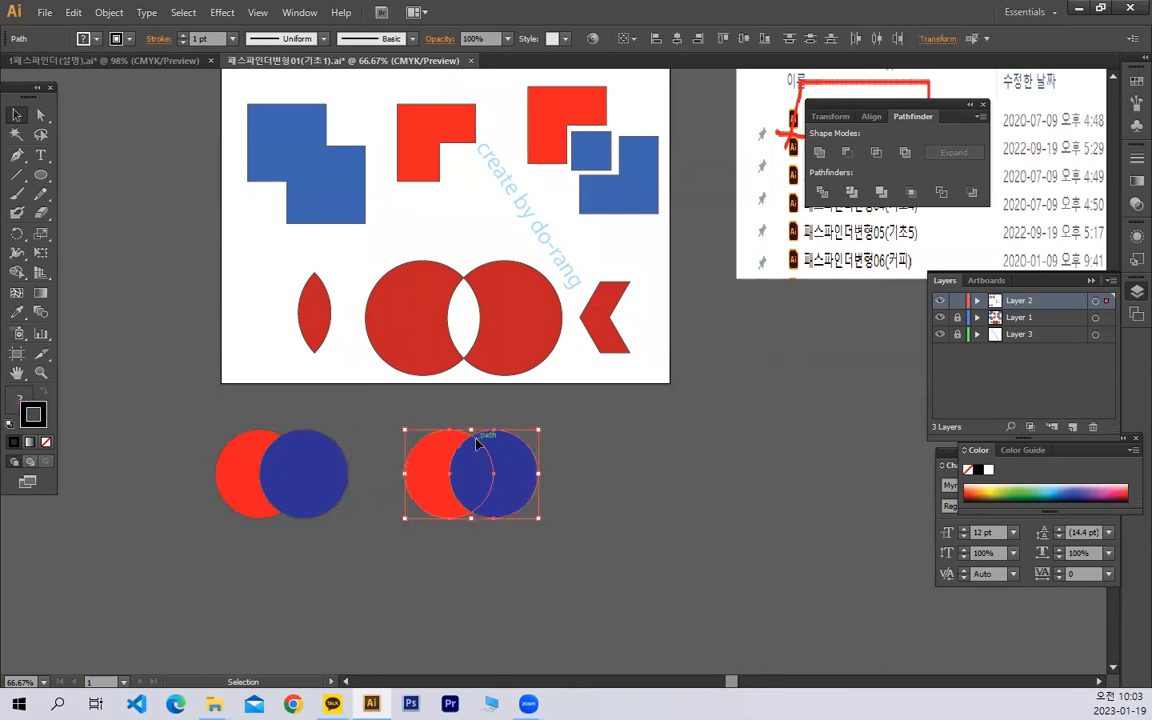
drag(321, 540, 192, 404)
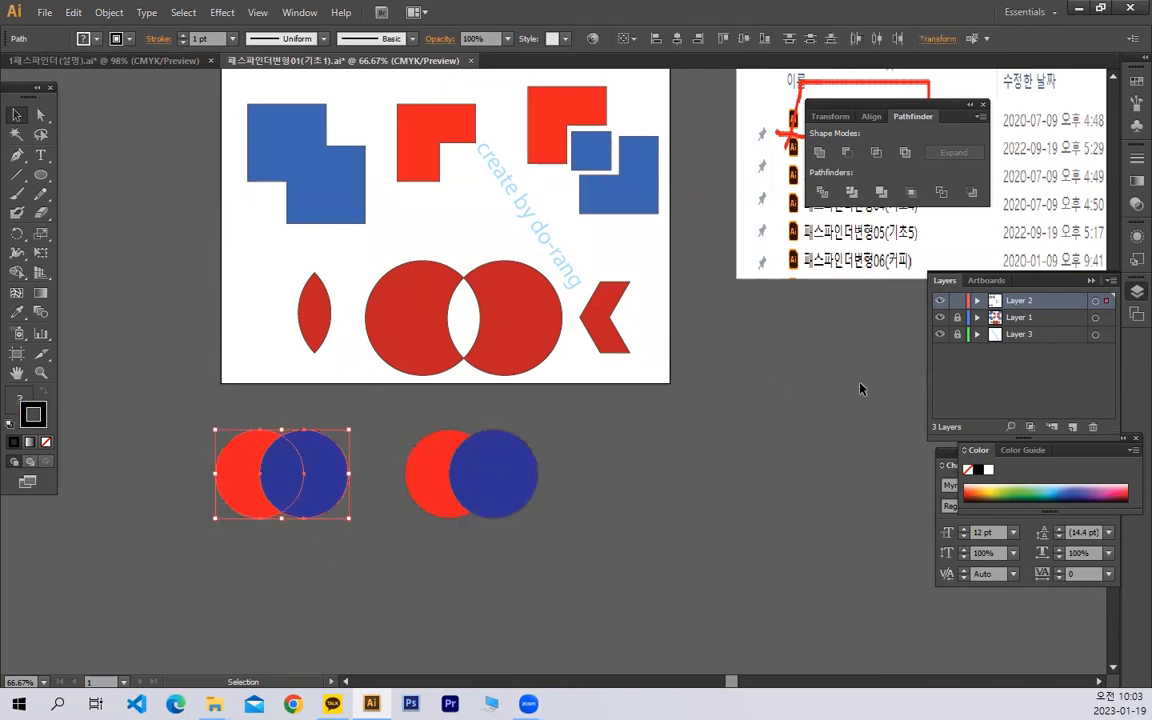
click(876, 152)
- Exclude the overlap from the right pair of circles
click(540, 458)
drag(458, 462, 455, 460)
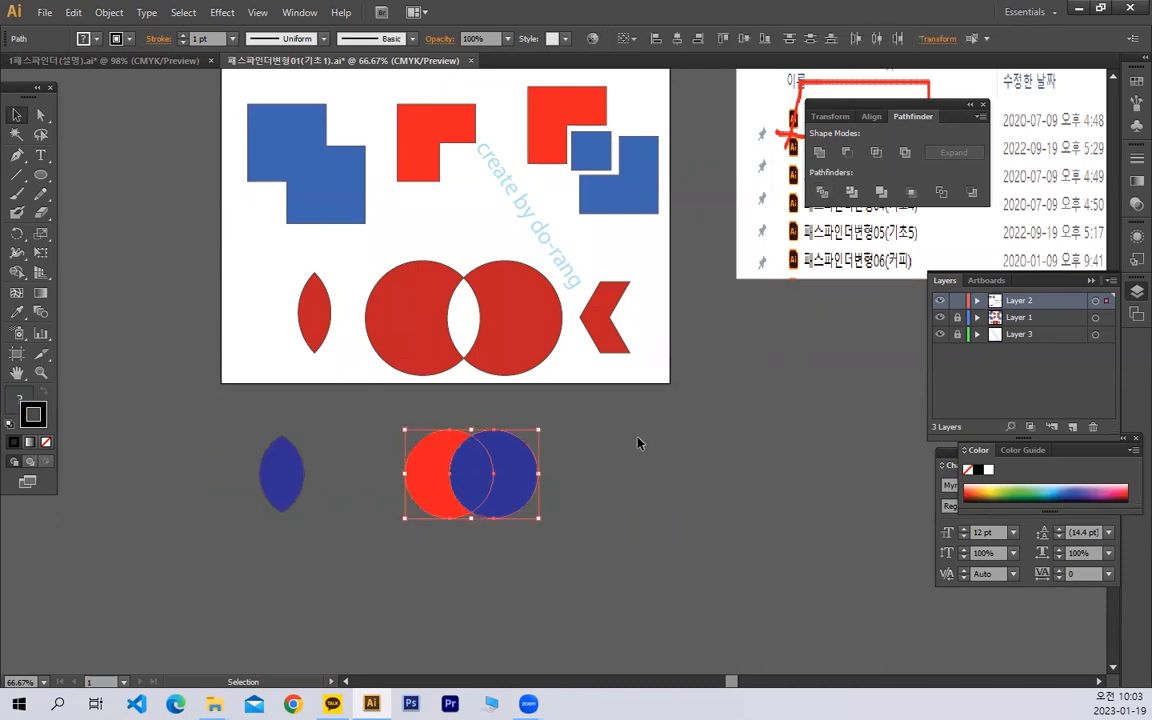
click(906, 154)
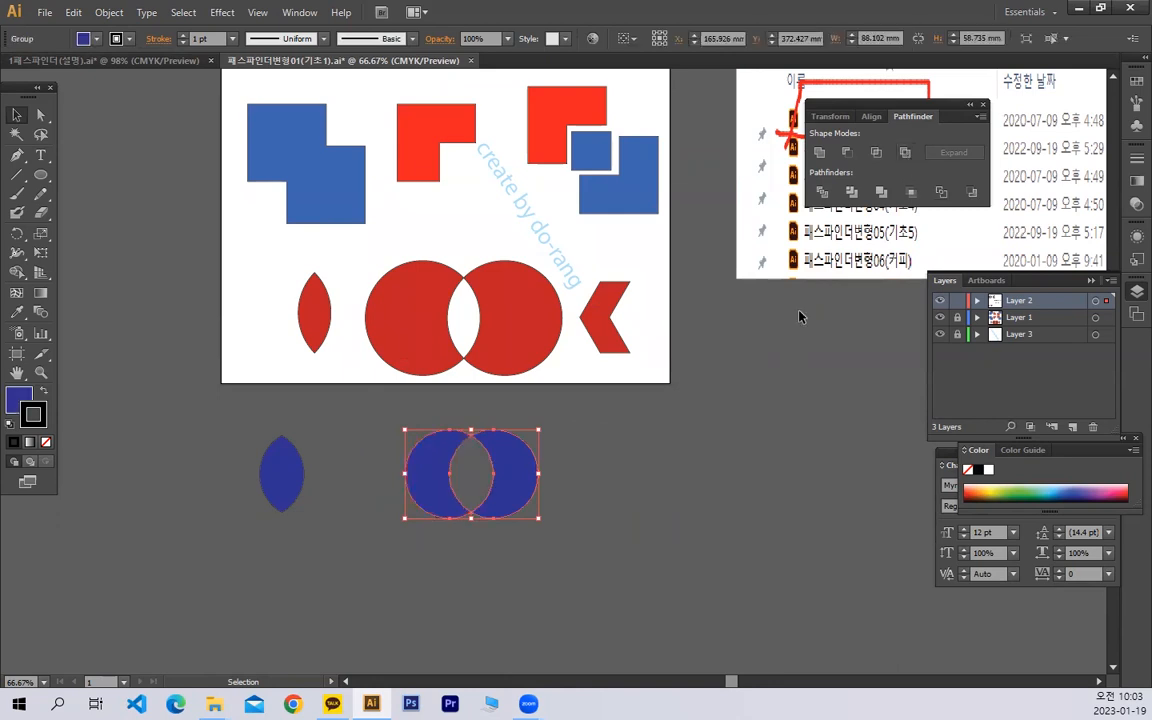
click(708, 490)
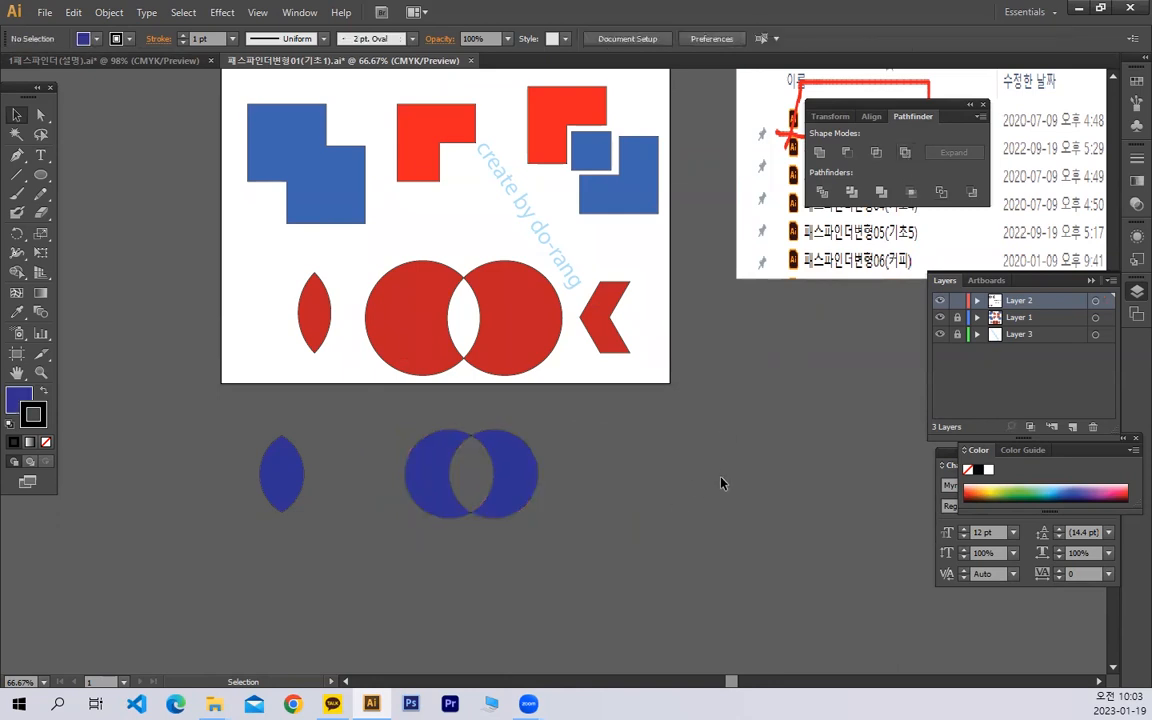
- Draw a hexagon about 80 mm wide and 69 mm high to the right of the blue circle shapes, below the artboard
scroll(702, 470, down, 1)
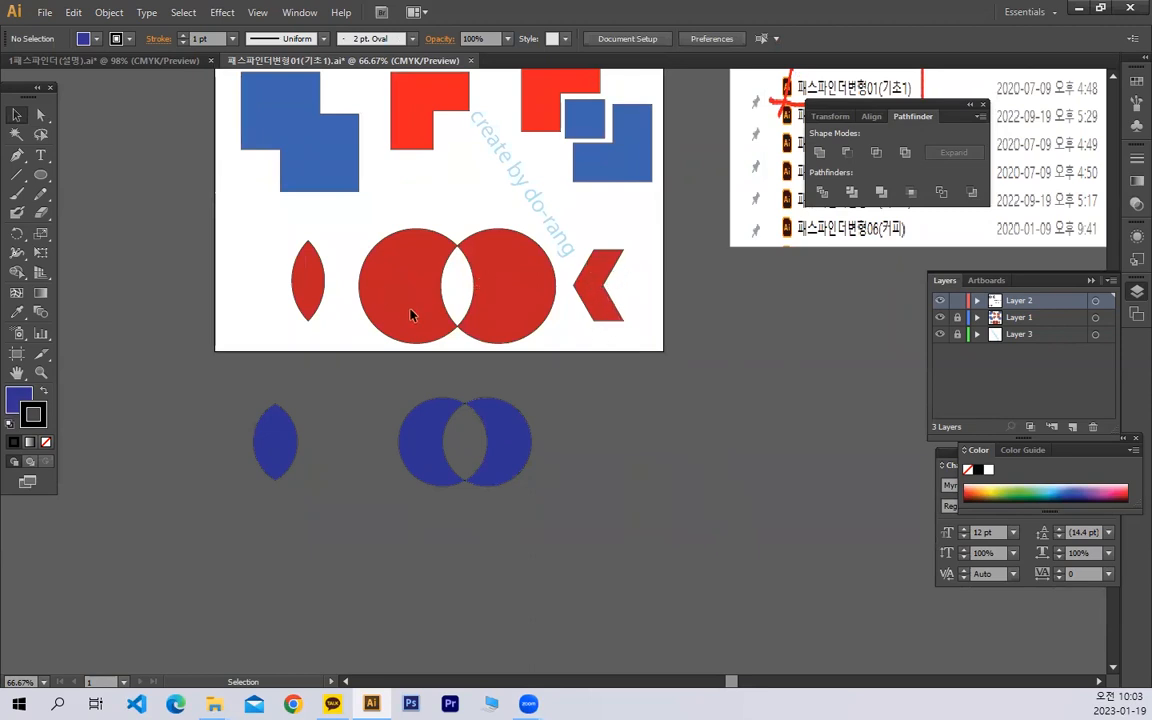
key(space)
drag(616, 333, 550, 311)
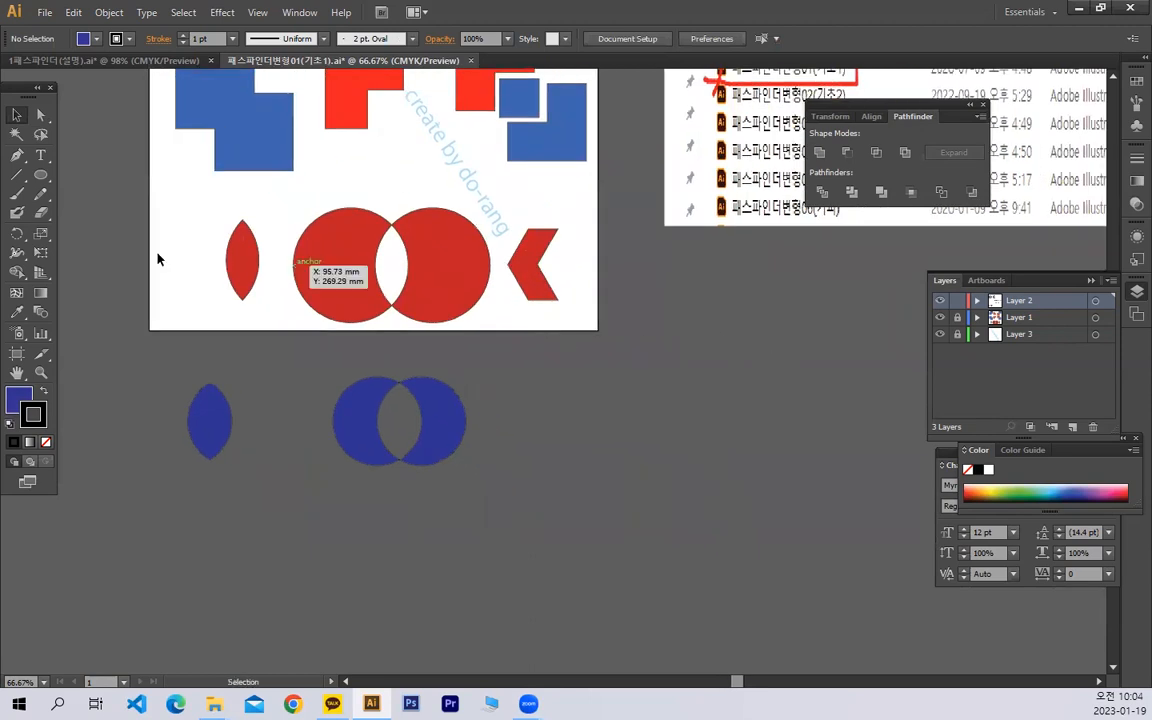
click(41, 174)
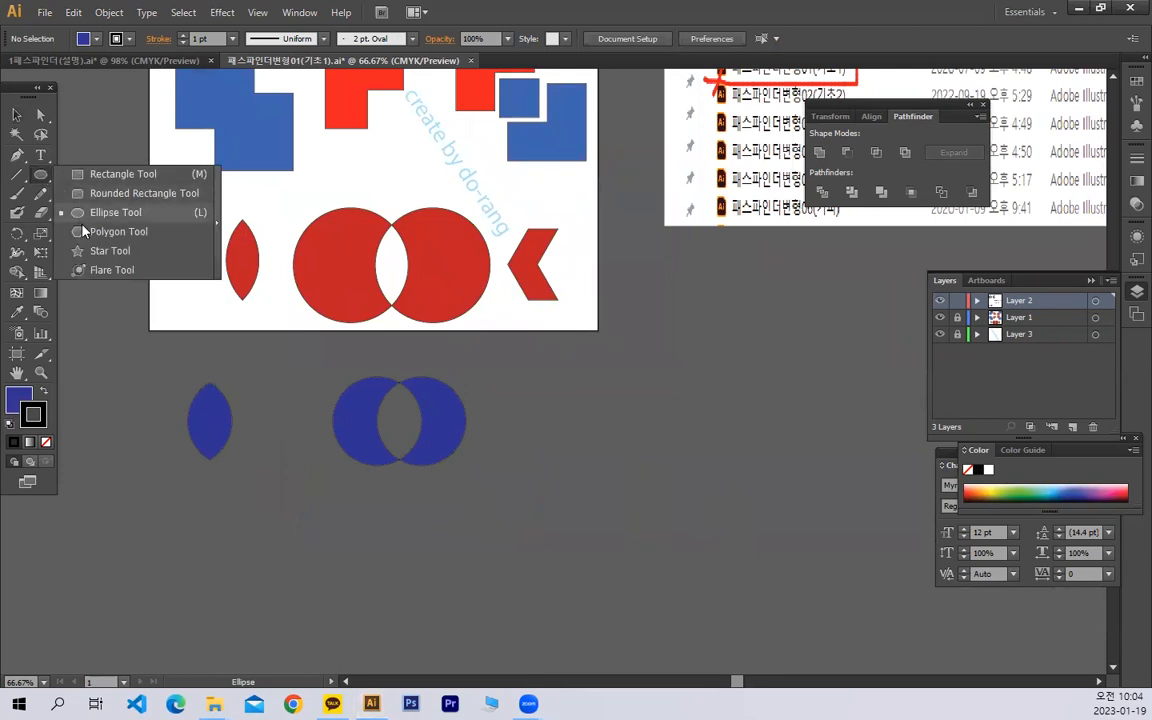
click(84, 231)
drag(581, 383, 618, 430)
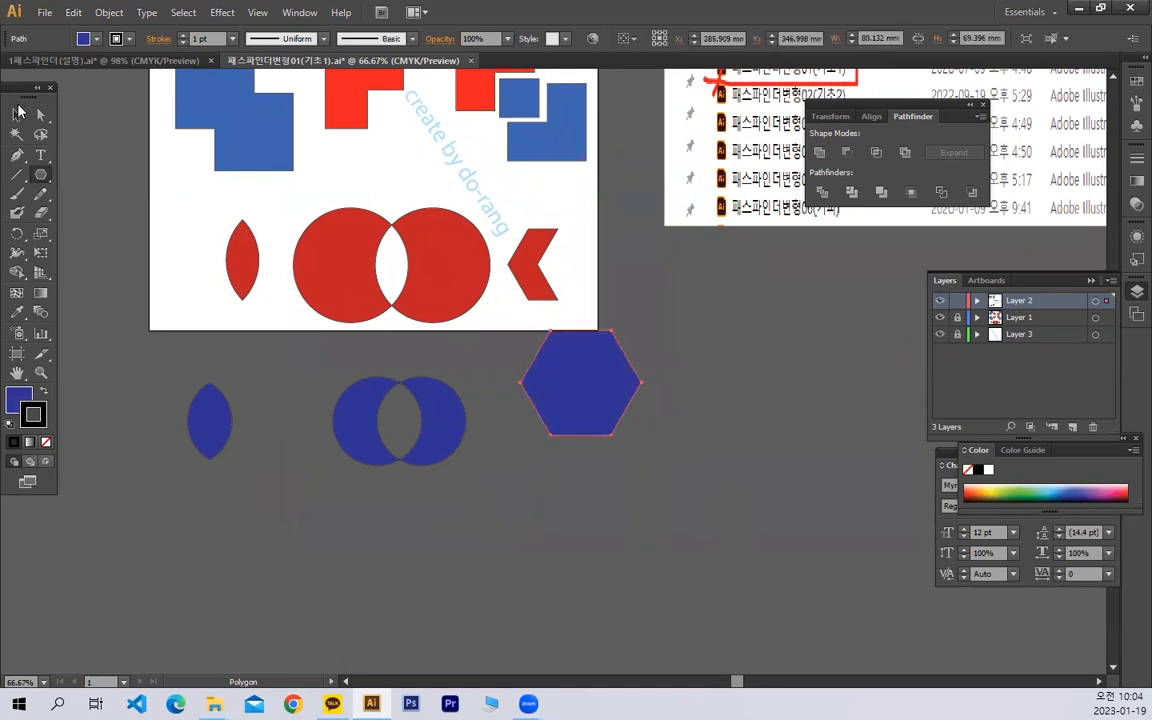
- Recolour the hexagon by sampling the dark red of the sample circles with the Eyedropper, and clear the selection
click(20, 312)
click(463, 257)
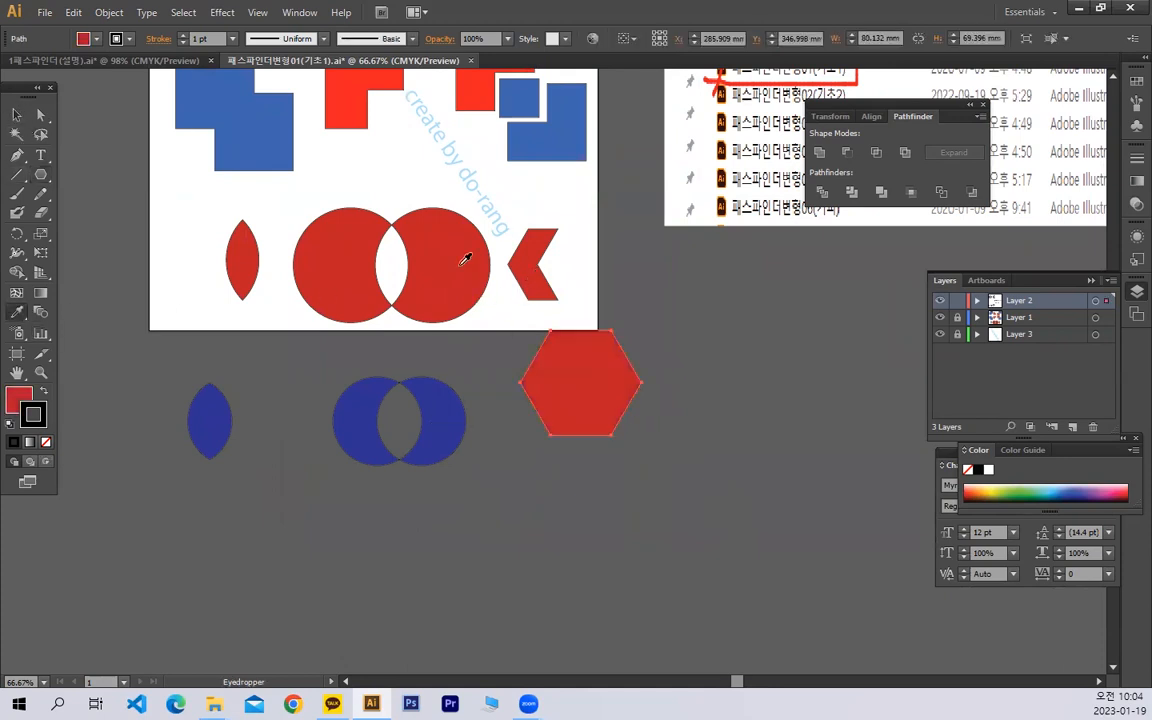
click(16, 114)
key(ctrl+shift+a)
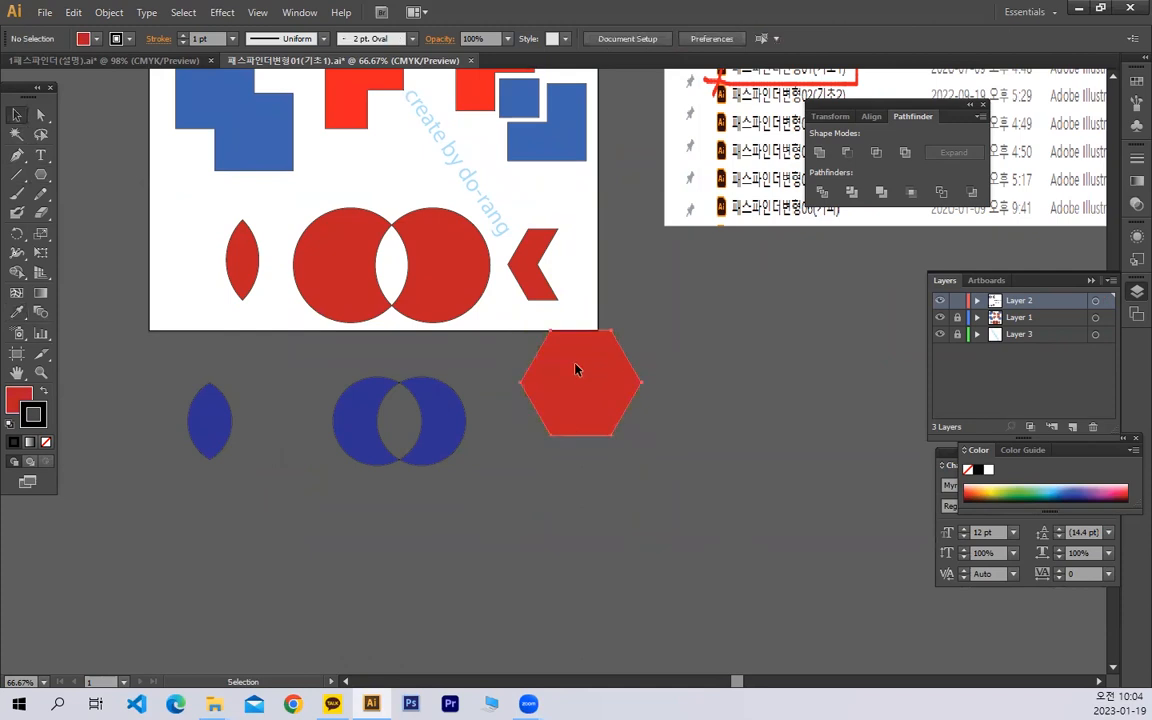
- Place an overlapping copy of the hexagon to its right and fill the copy with dark blue
drag(576, 370, 620, 377)
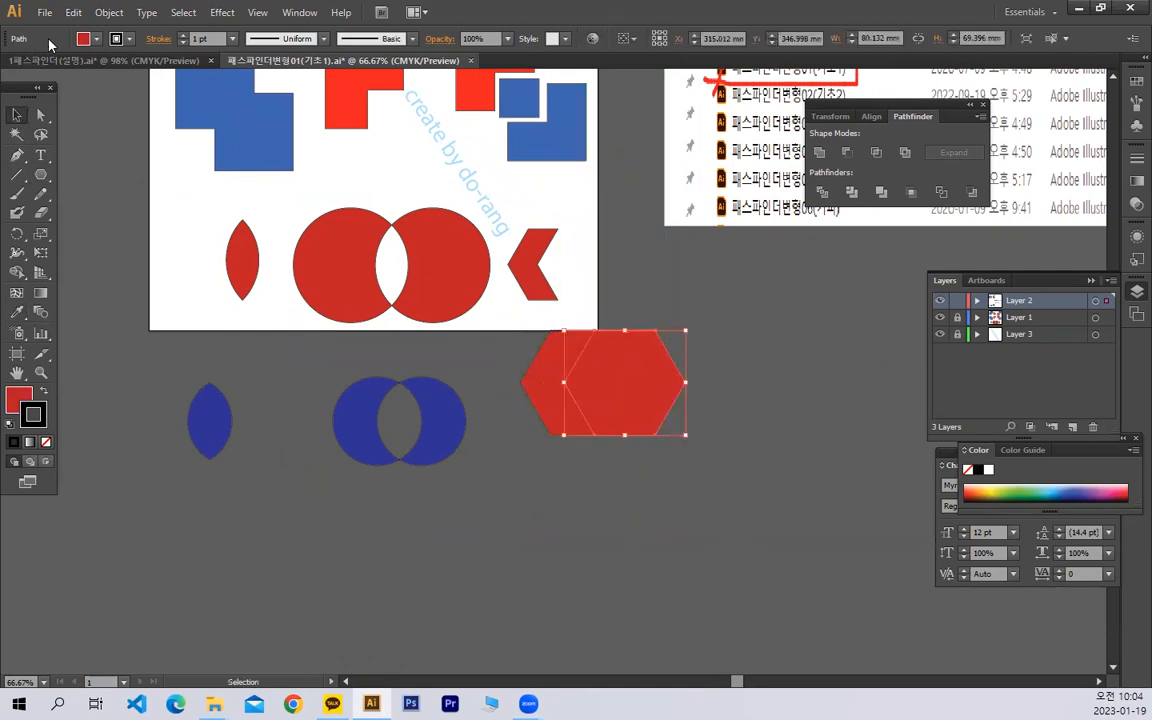
click(95, 38)
click(106, 86)
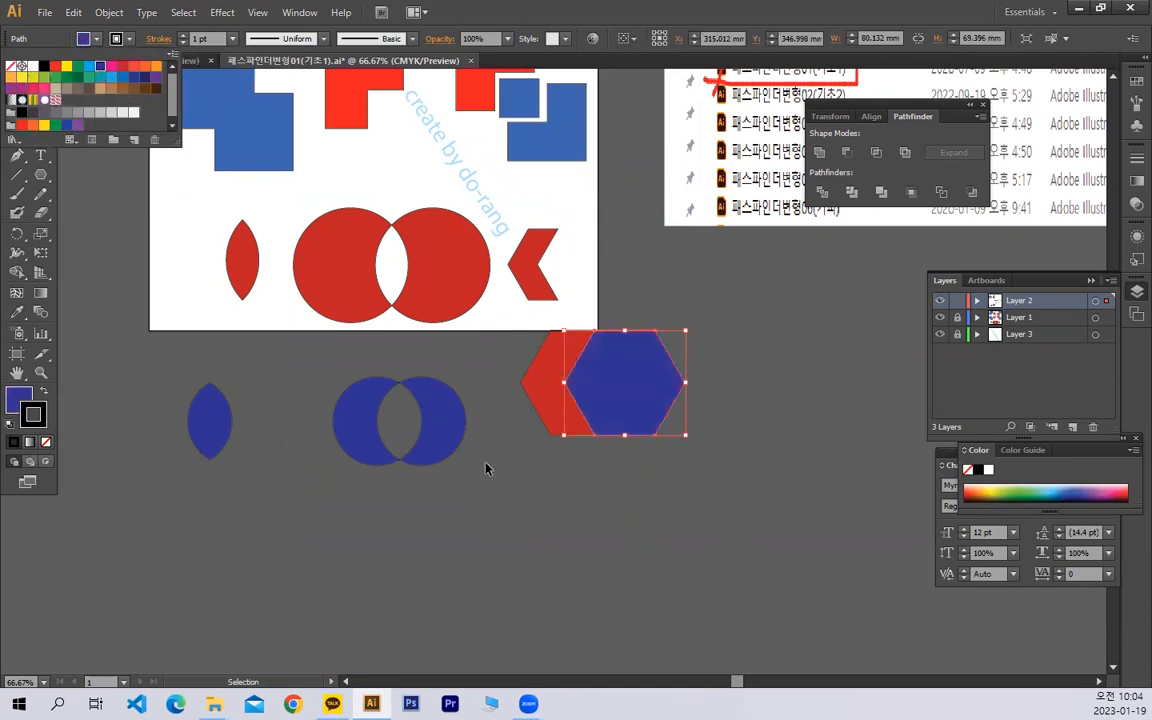
click(636, 512)
click(571, 406)
click(673, 405)
drag(684, 519, 526, 394)
click(627, 485)
click(527, 396)
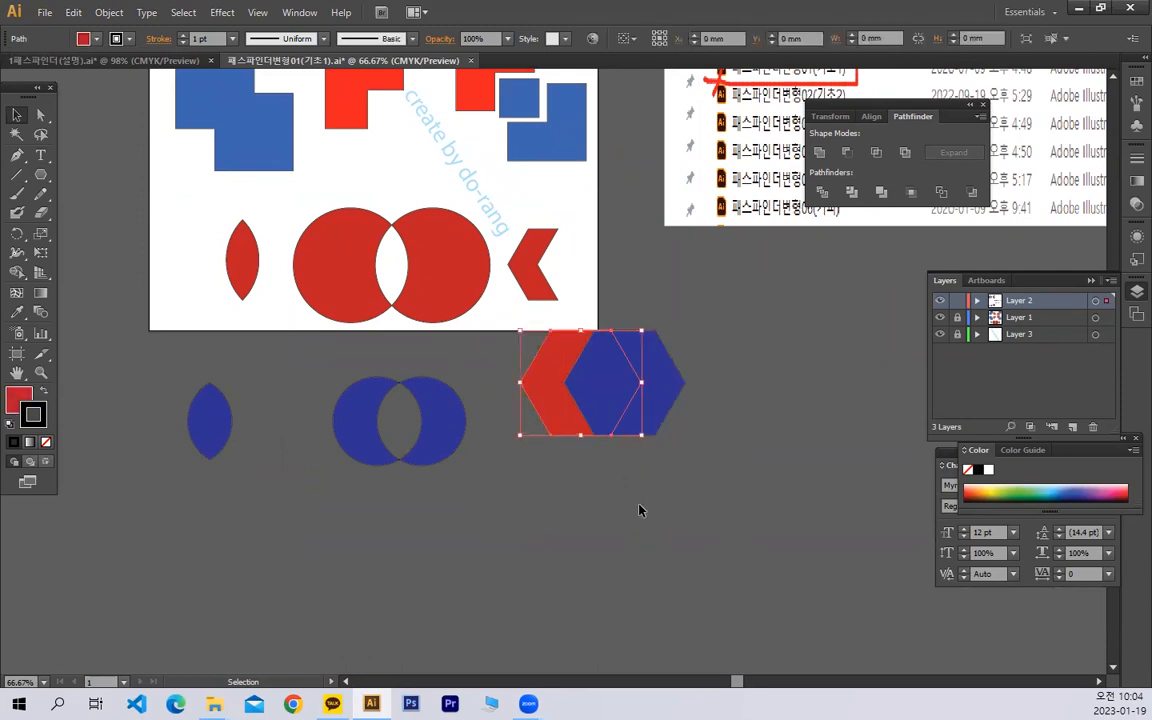
click(650, 386)
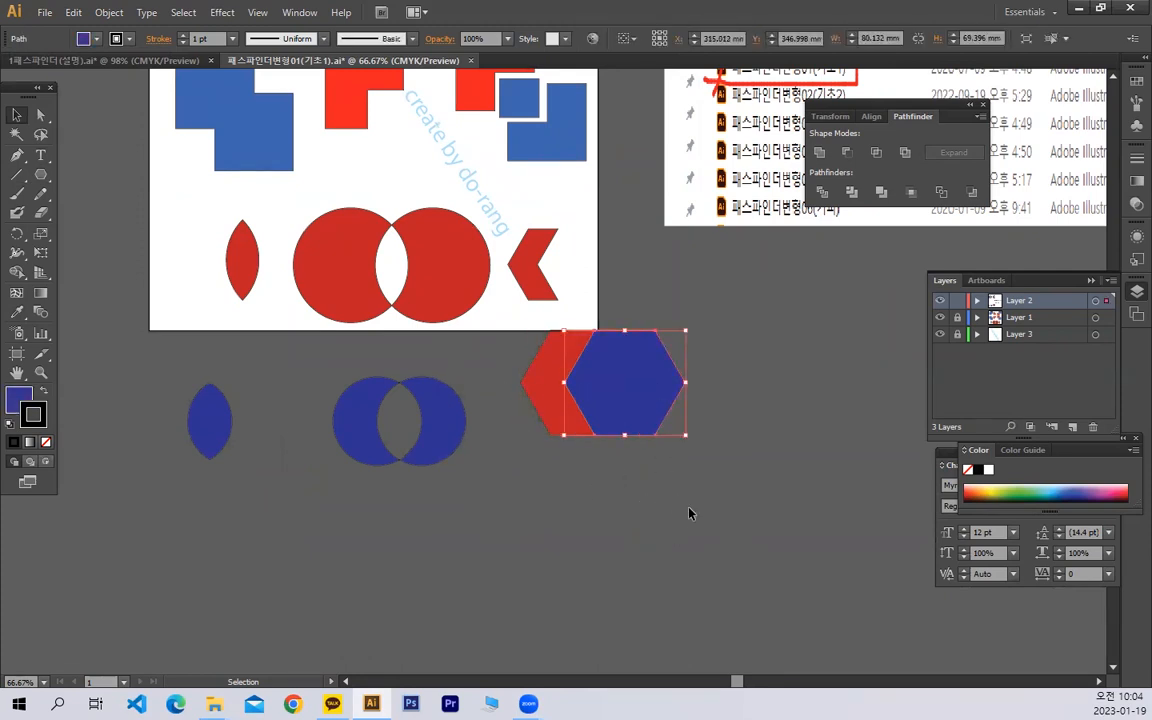
shift+click(540, 380)
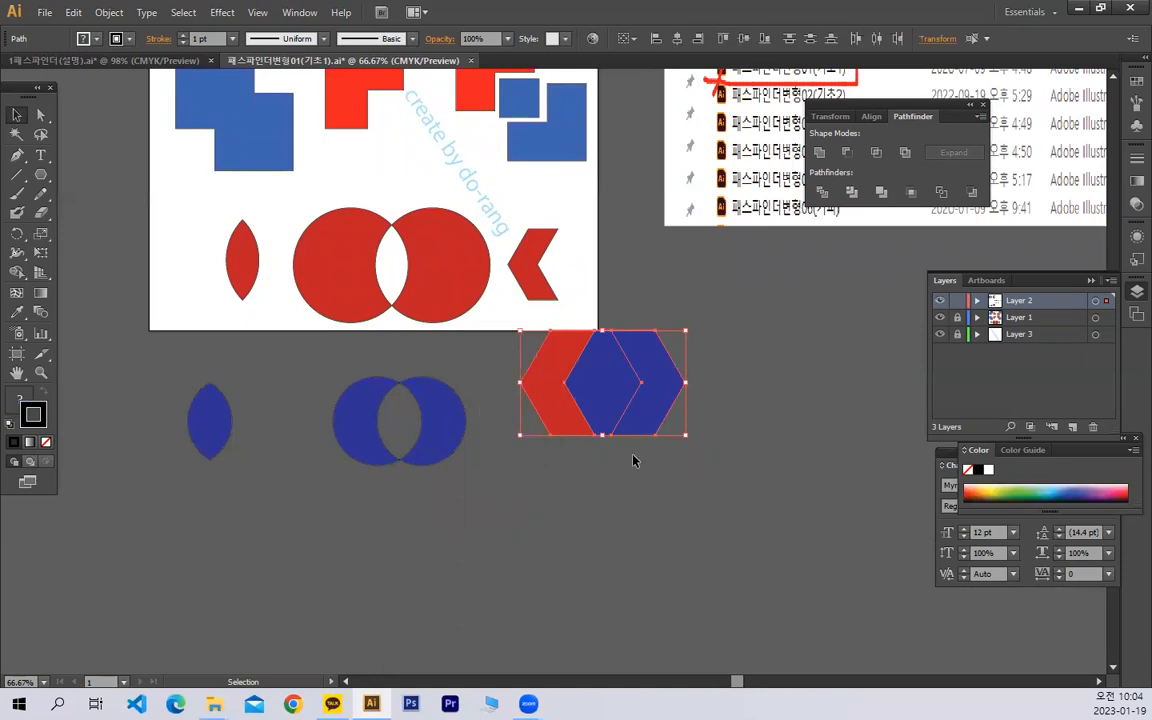
click(672, 500)
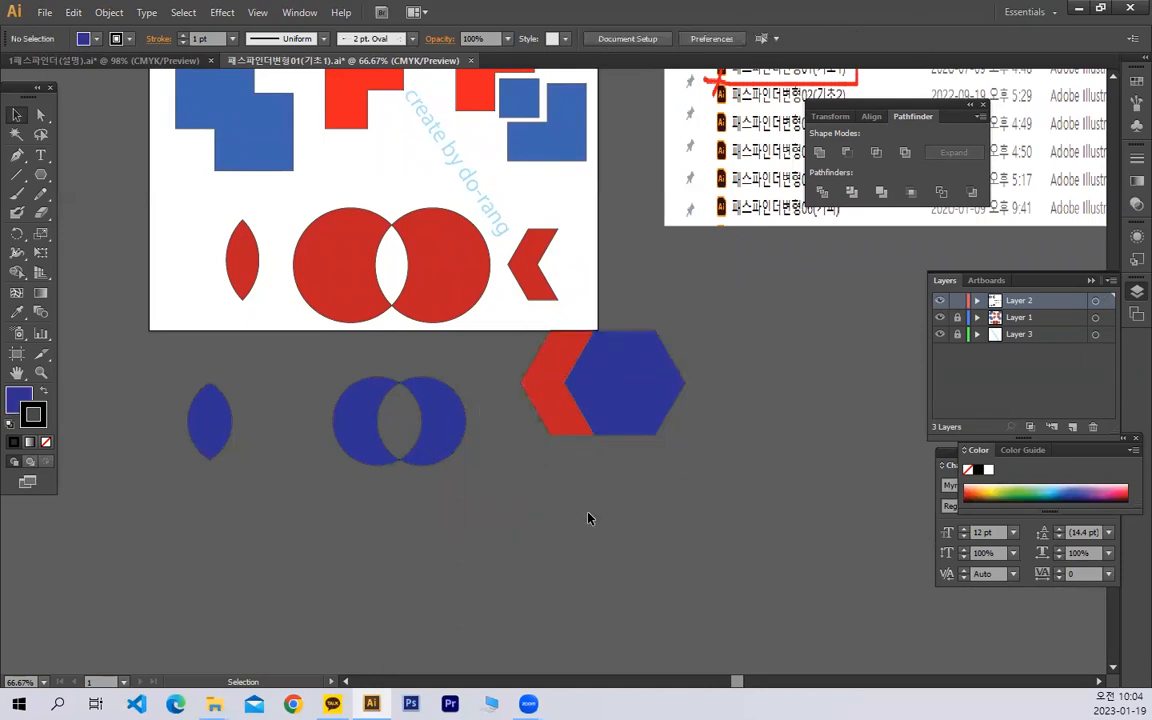
- Select both overlapping hexagons and subtract the blue one from the red one with Minus Front
click(560, 409)
click(685, 444)
click(650, 405)
click(672, 503)
drag(707, 540, 514, 334)
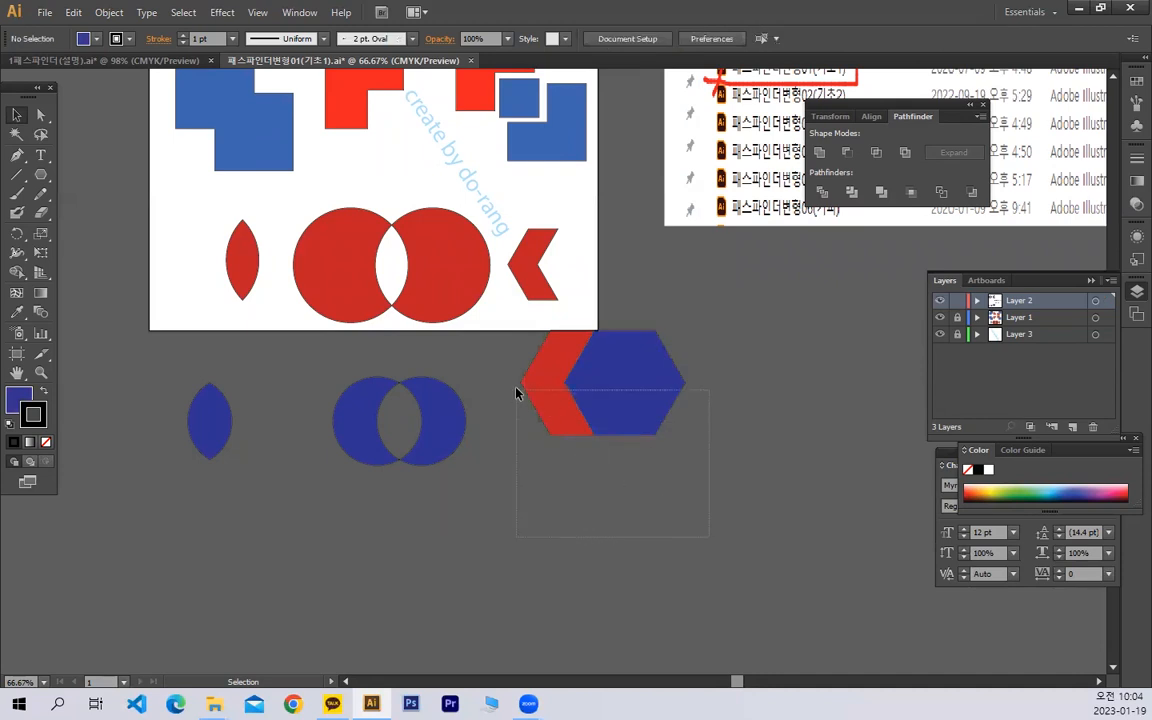
click(847, 153)
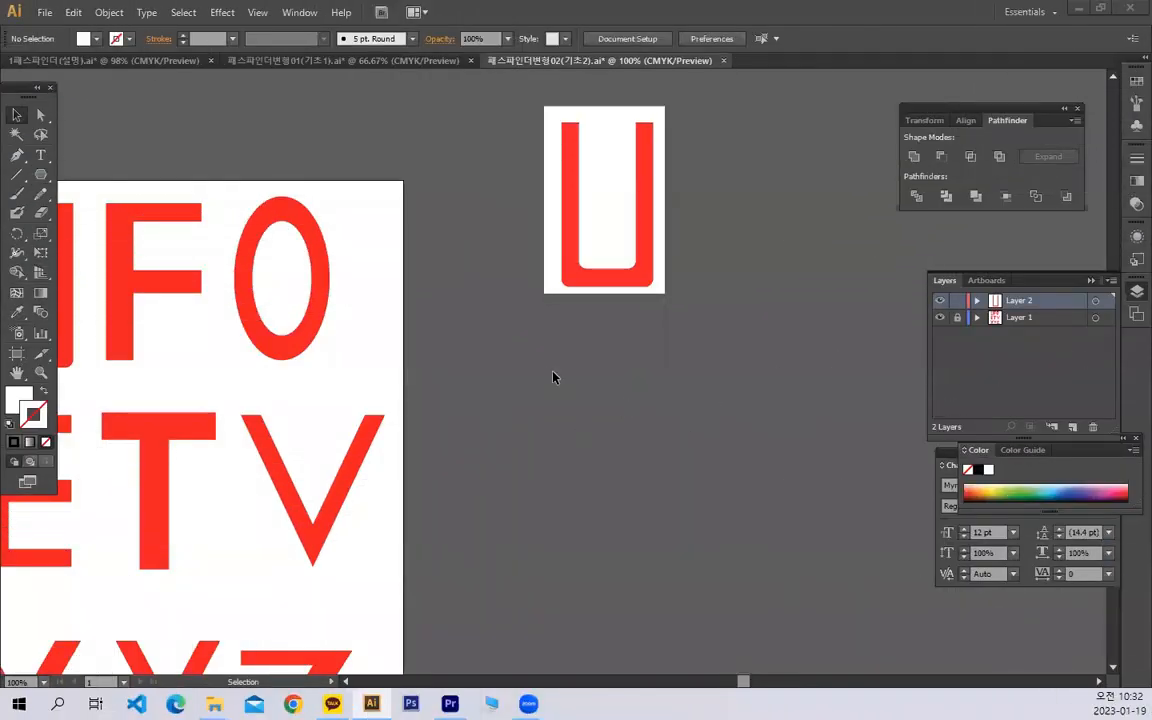
- Draw a rounded rectangle about 152 pt wide and 224 pt high and align it directly below the U sample image
drag(620, 402, 593, 381)
drag(40, 174, 92, 192)
drag(509, 371, 629, 550)
key(Left)
key(v)
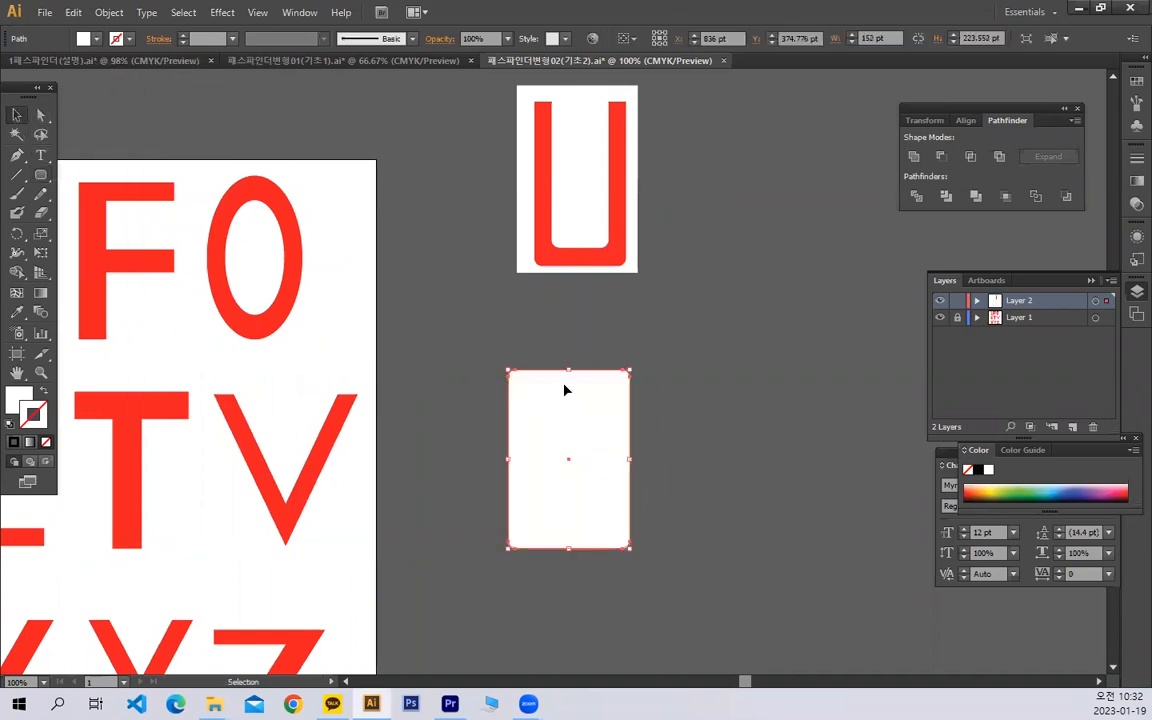
drag(565, 390, 573, 328)
- Fill the rounded rectangle with CMYK Red and clear the selection
click(85, 38)
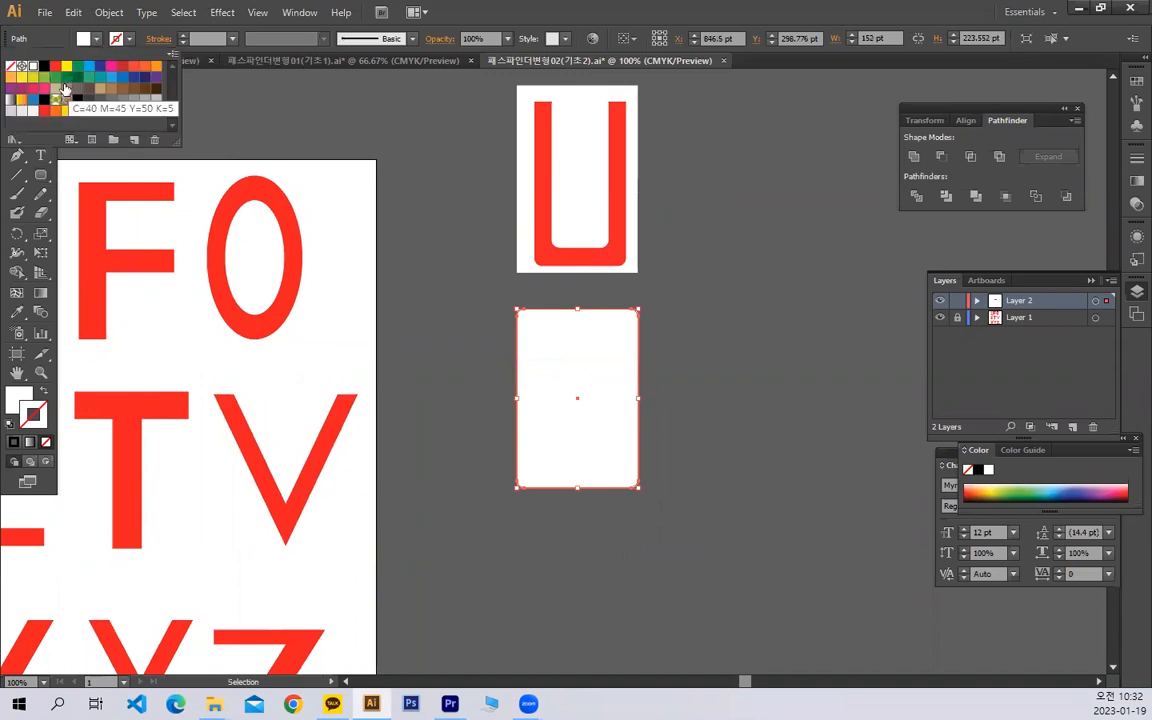
click(55, 66)
click(730, 368)
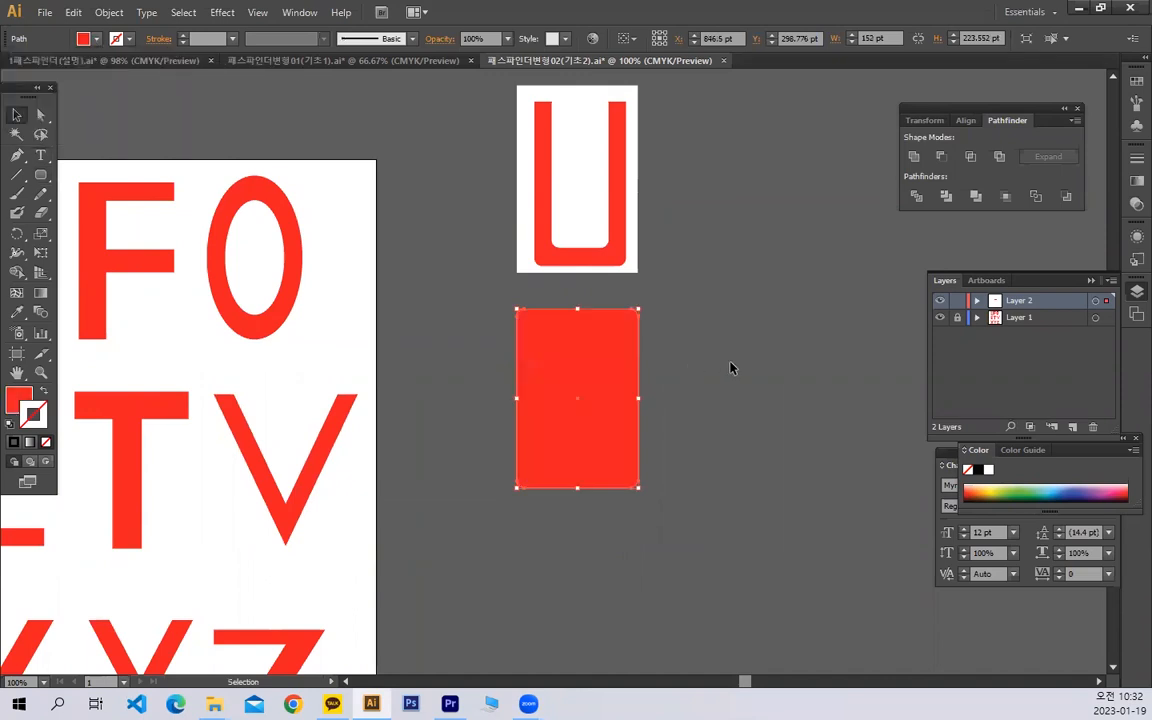
click(710, 440)
- Place a copy of the red rounded rectangle directly below the original
drag(721, 460, 706, 245)
drag(686, 304, 710, 383)
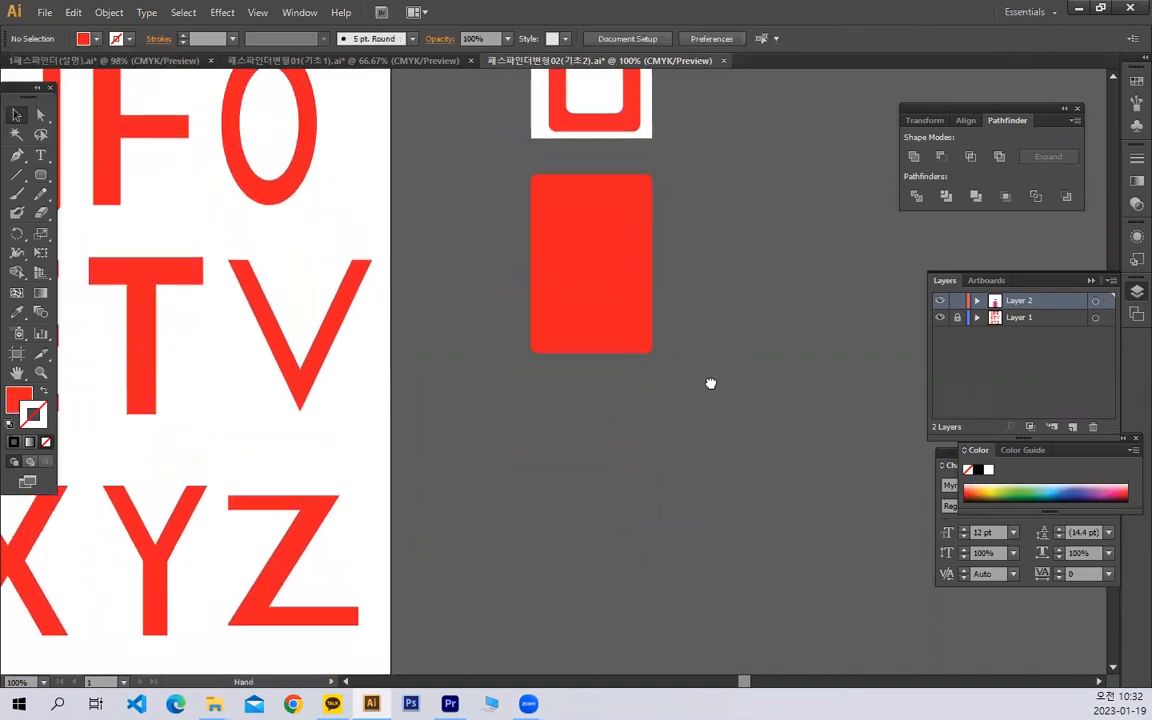
alt+drag(587, 261, 593, 308)
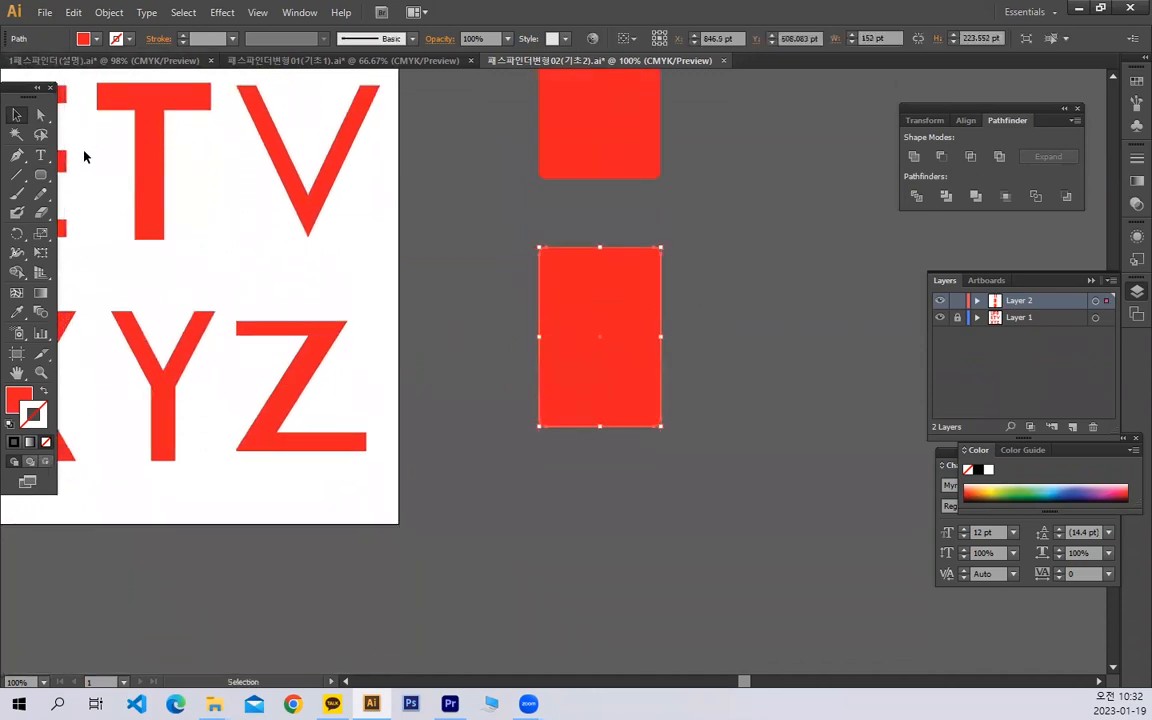
- Draw a rectangle about 94 pt wide and 254 pt high extending above the lower red shape, and fill it with dark green
drag(41, 175, 95, 175)
drag(567, 201, 637, 402)
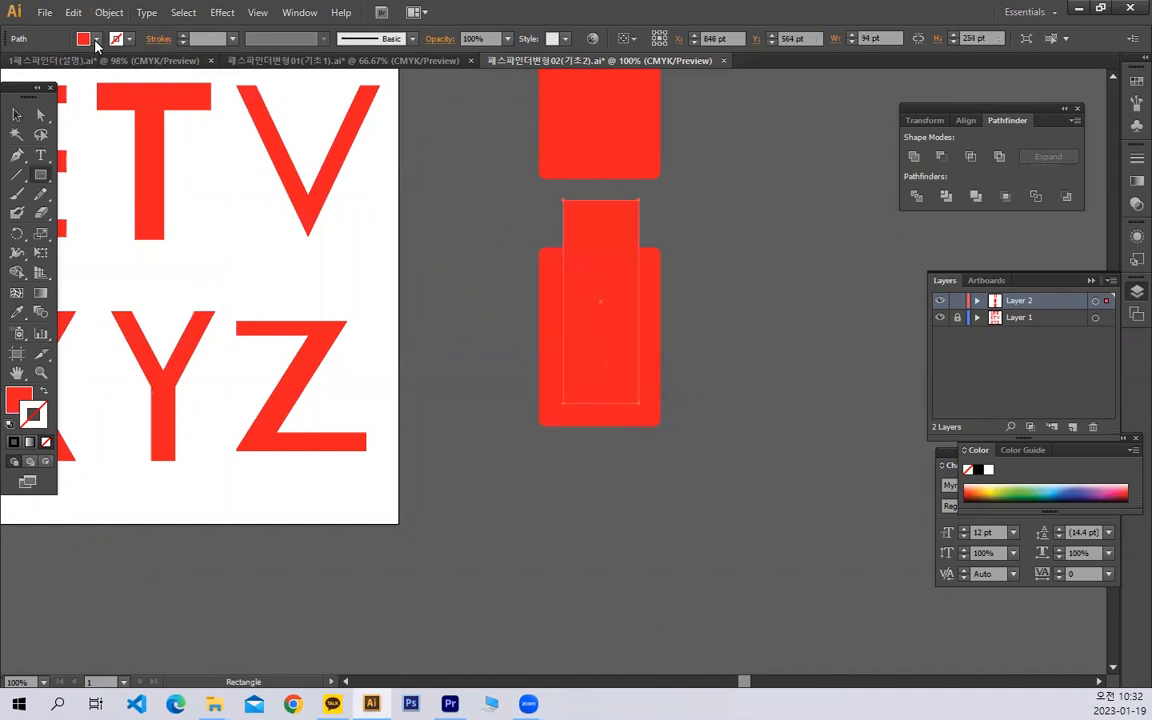
click(88, 39)
click(75, 80)
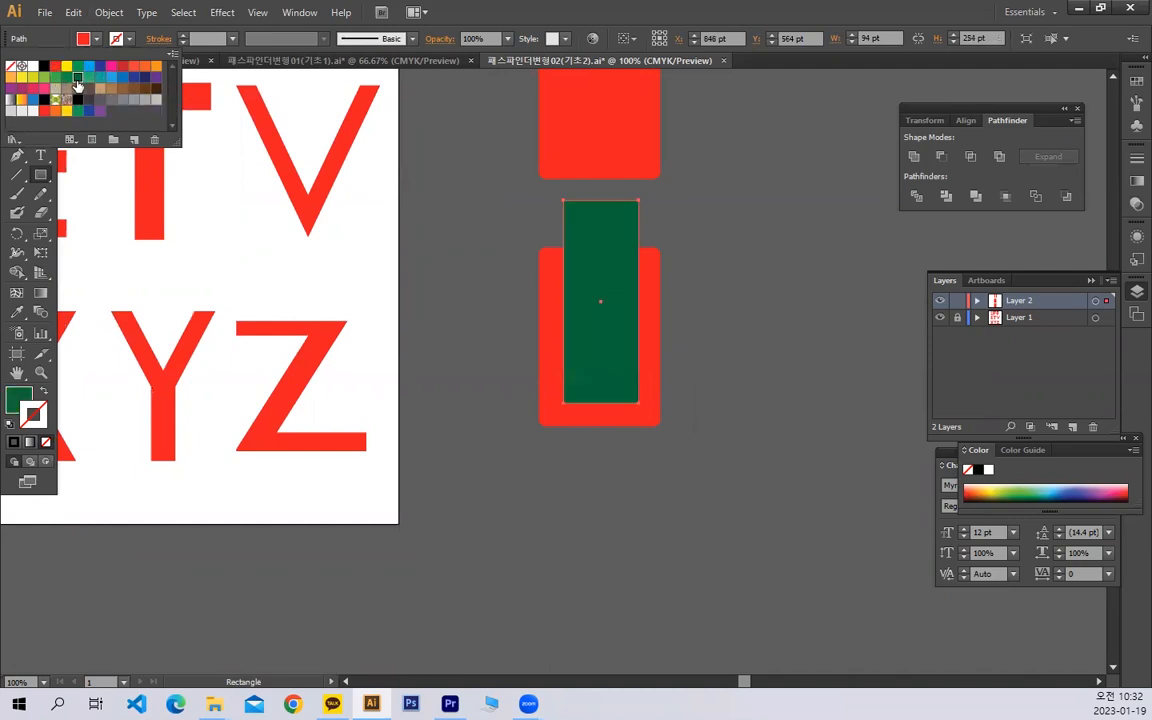
click(441, 182)
click(16, 114)
click(419, 234)
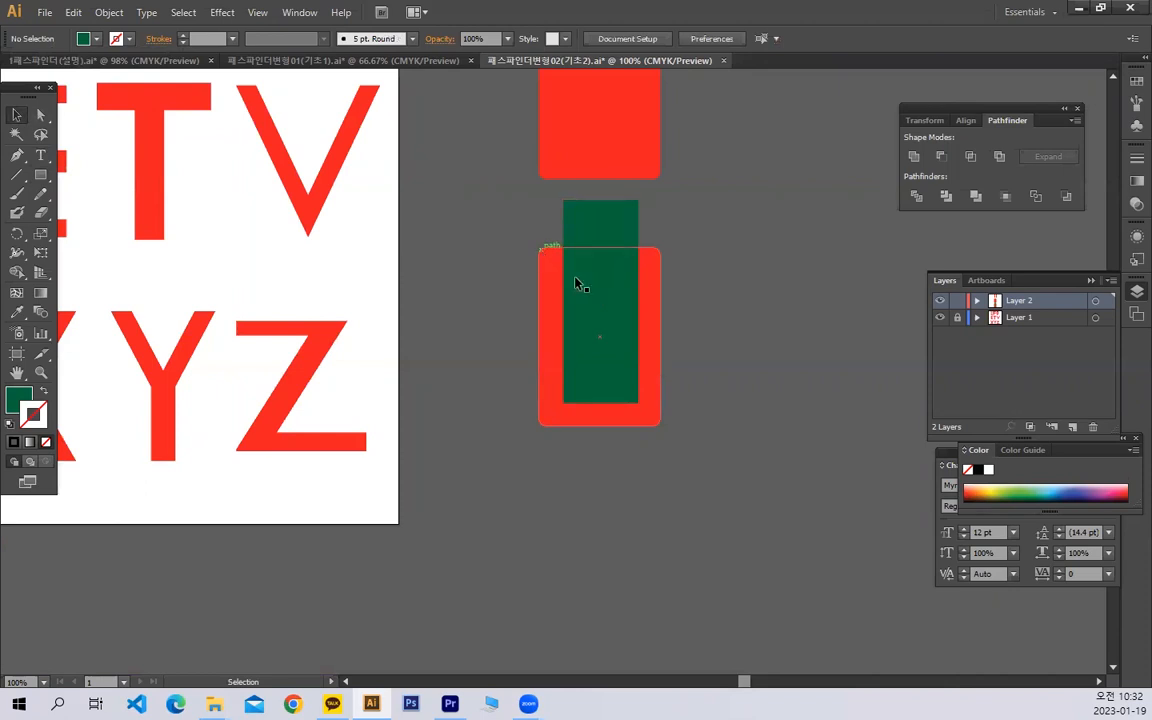
- Copy the red rounded rectangle together with its green rectangle straight down below the original pair
scroll(694, 321, down, 5)
scroll(681, 324, right, 2)
click(527, 142)
alt+drag(527, 142, 527, 420)
click(656, 321)
- Draw a rectangle about 251 pt wide and 133 pt high across the upper part of the lowest pair, and fill it with CMYK Blue
click(41, 175)
drag(417, 203, 618, 309)
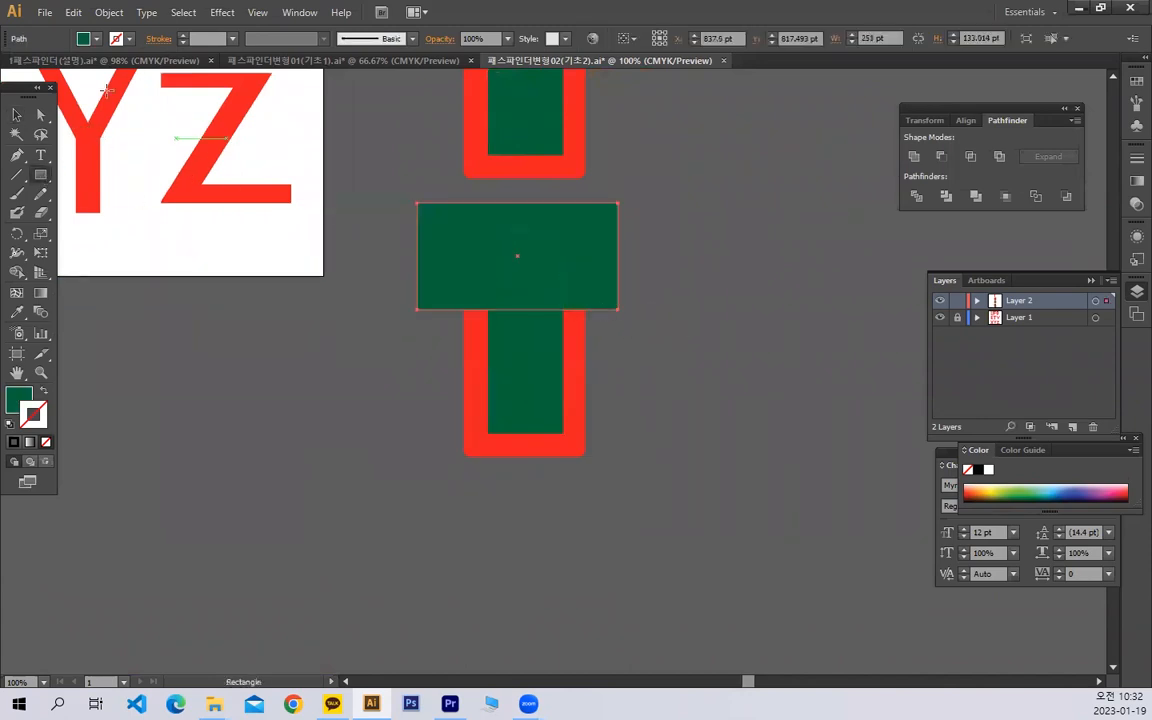
click(85, 38)
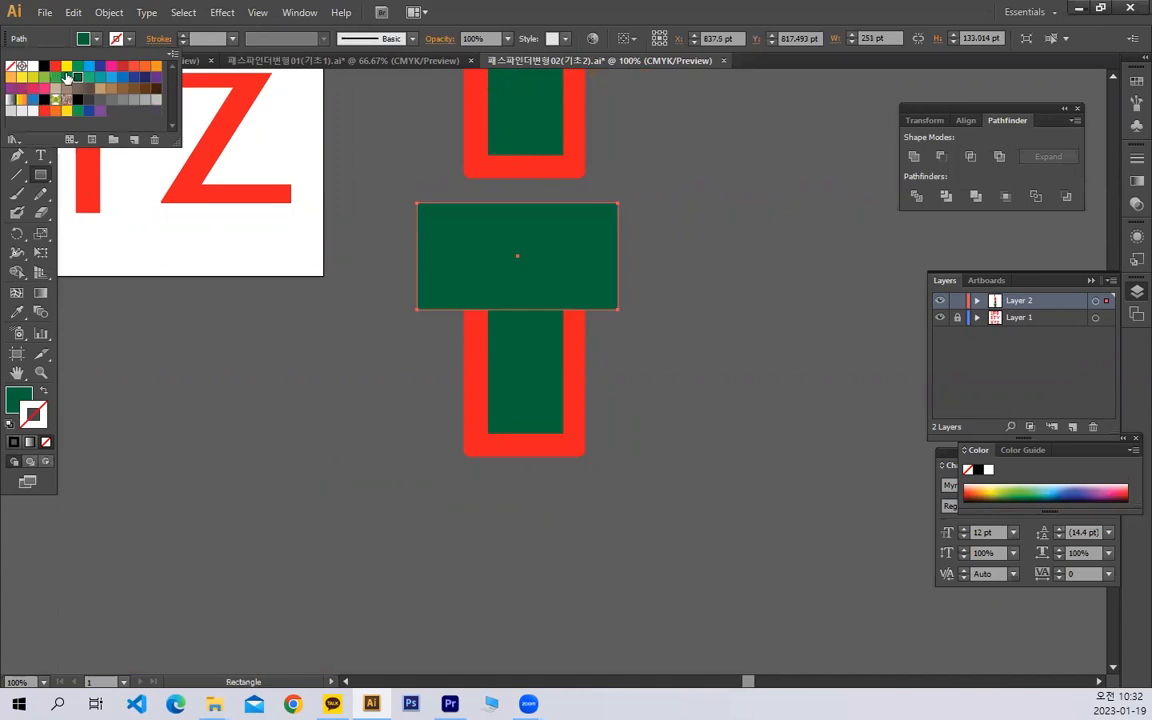
click(100, 66)
click(374, 347)
click(16, 115)
click(630, 329)
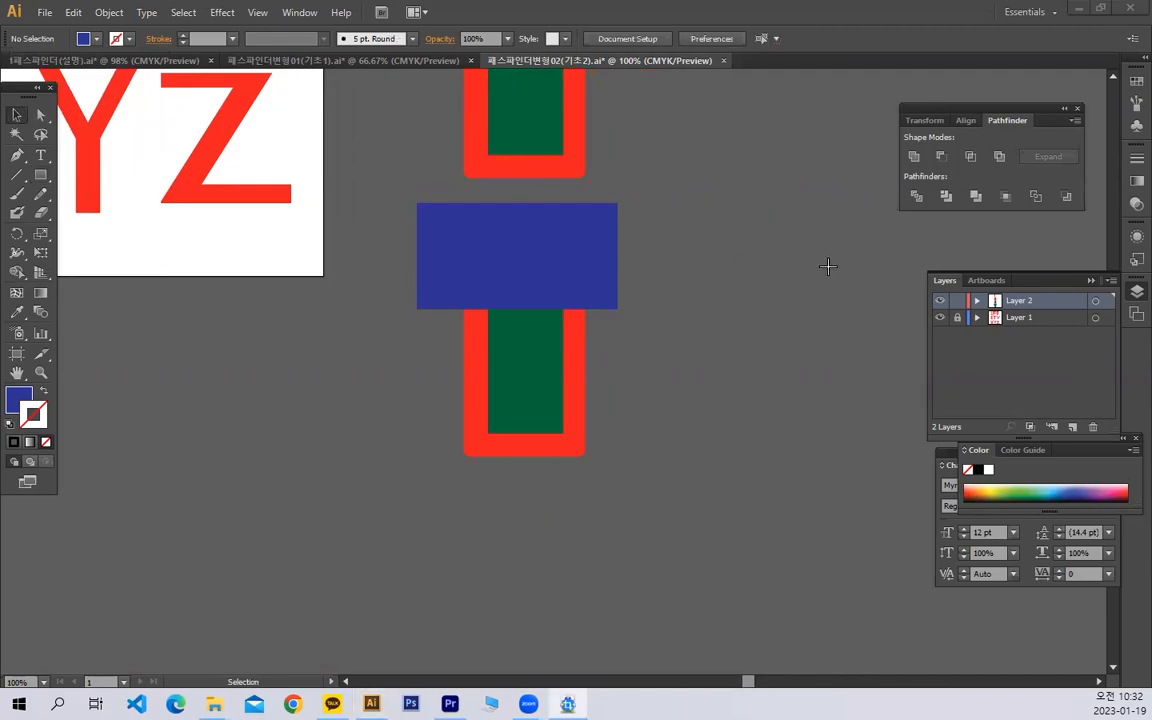
- Capture the Pathfinder panel with Minus Front marked in red, paste it below the shapes and enlarge the image
key(super+shift+c)
drag(881, 103, 1111, 226)
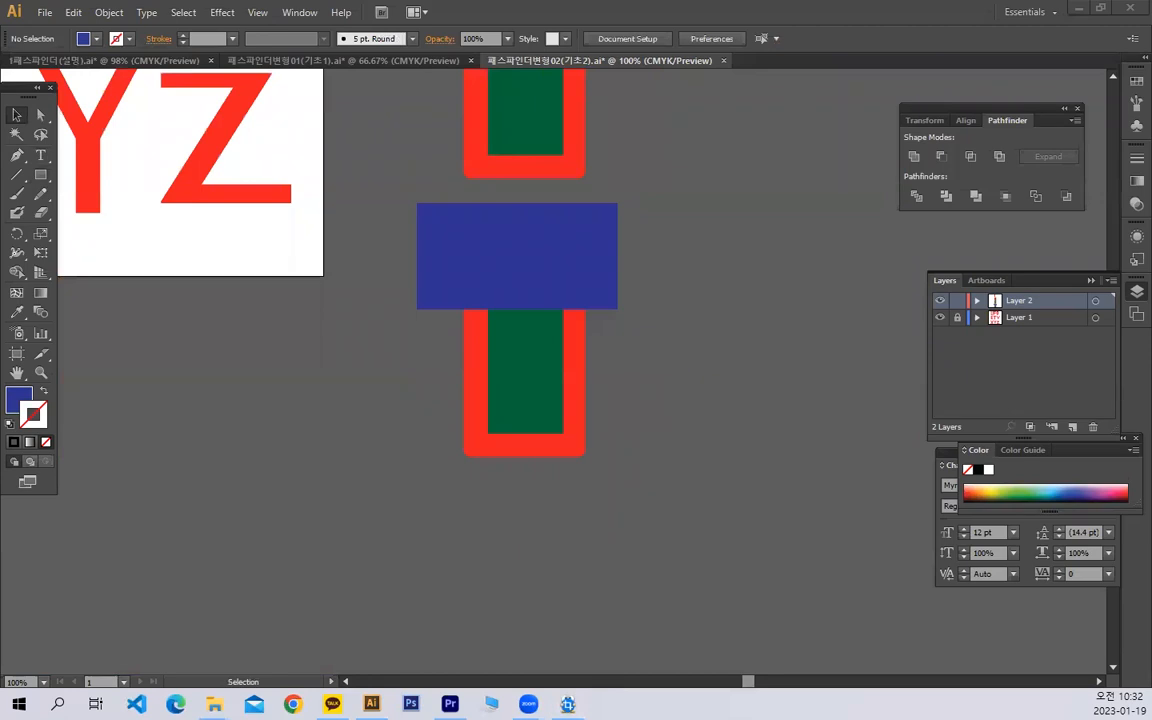
scroll(725, 447, down, 3)
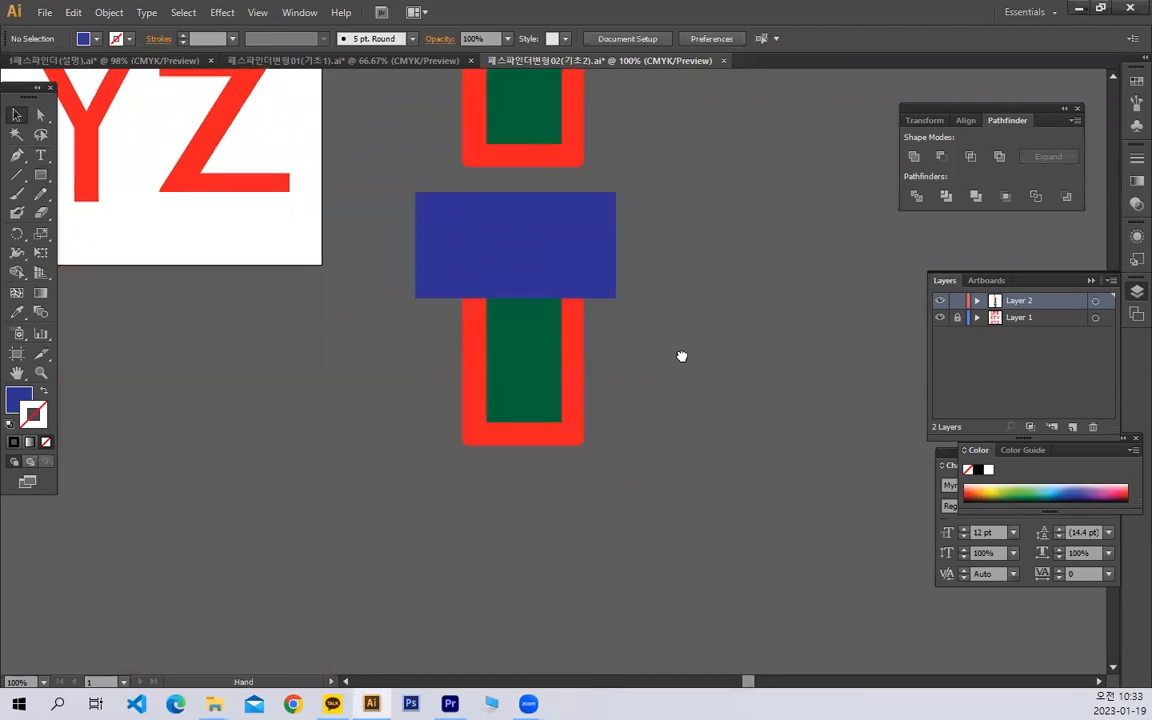
key(ctrl+v)
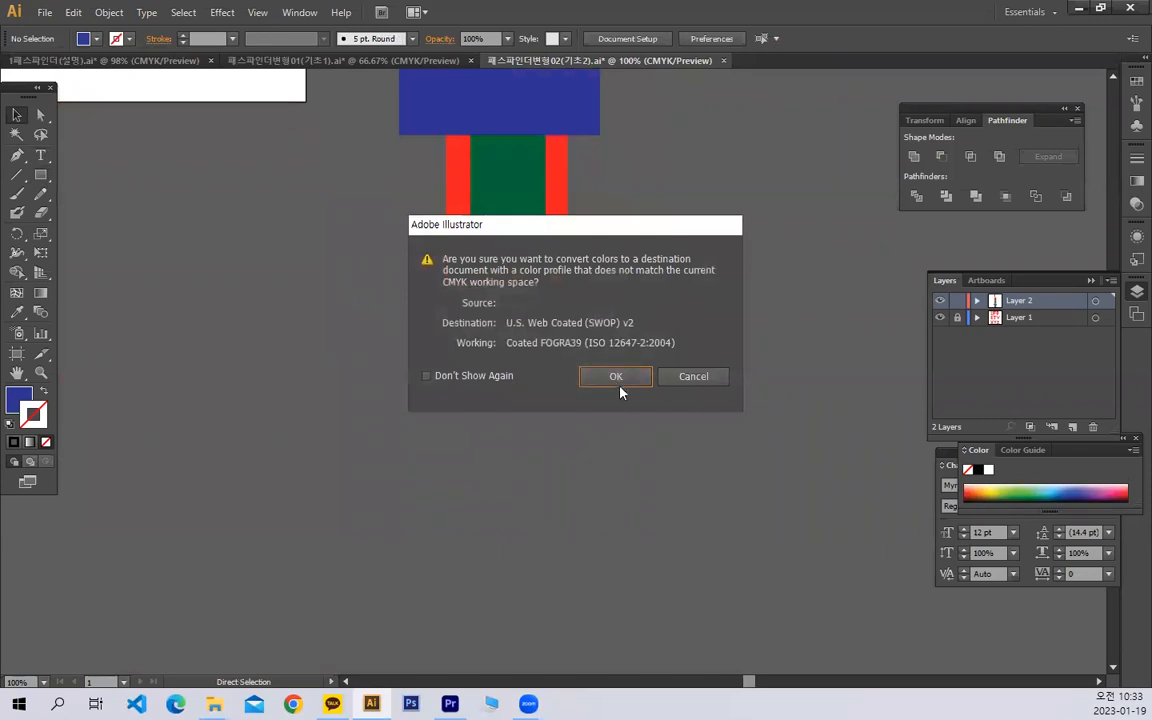
click(613, 378)
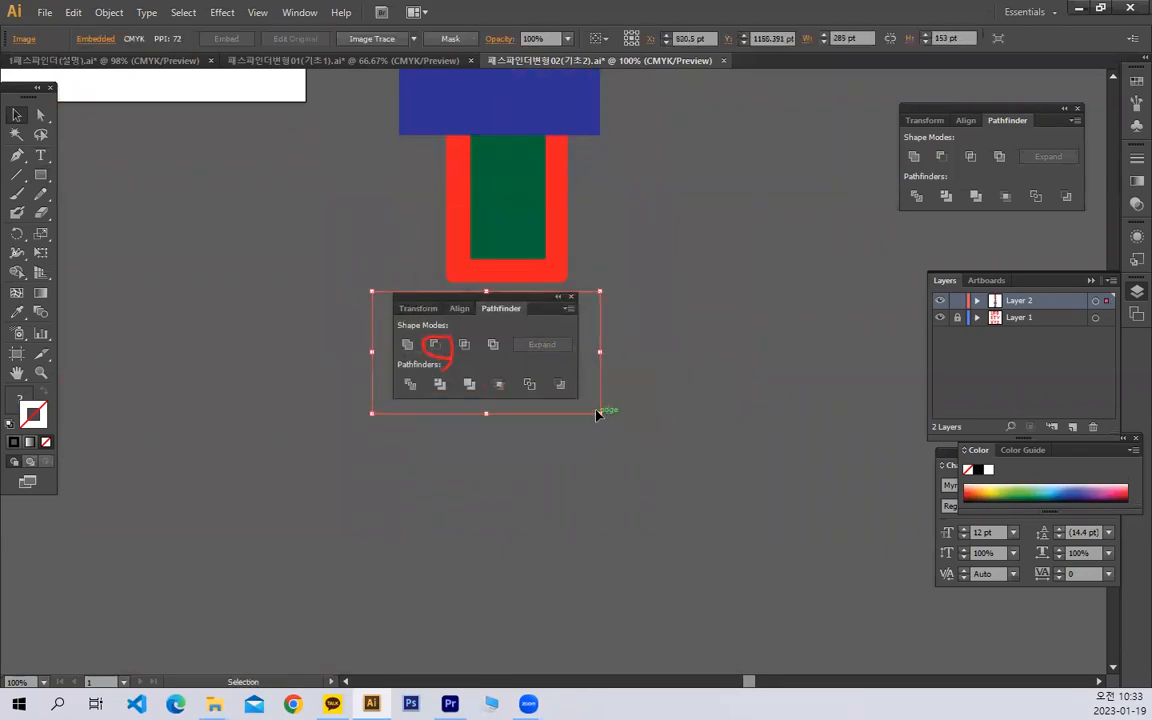
drag(600, 413, 635, 463)
click(658, 213)
- Copy the red, green and blue shapes below the panel image, subtract the front shapes with Minus Front and move the resulting U up
drag(700, 251, 492, 154)
drag(679, 360, 687, 250)
drag(589, 174, 579, 600)
drag(712, 543, 661, 450)
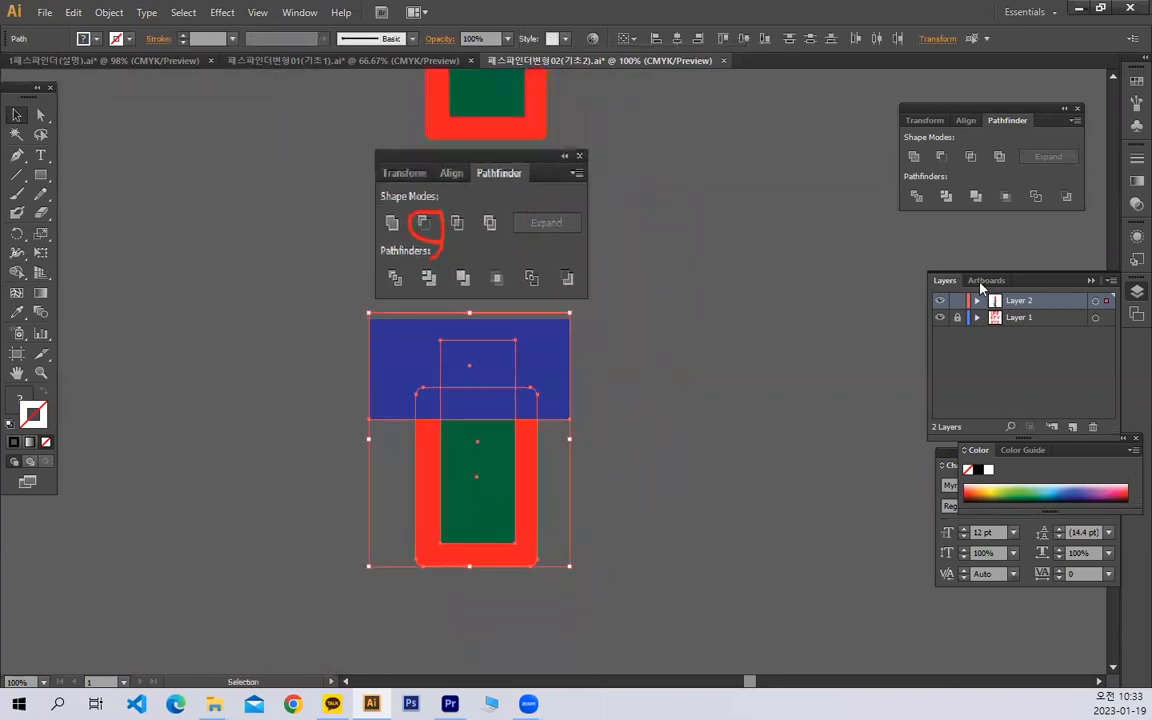
click(941, 157)
click(680, 480)
drag(532, 522, 527, 460)
click(705, 340)
- Capture the letter F from the sample alphabet, paste it into the document and place it beside the U sample image
scroll(720, 420, up, 3)
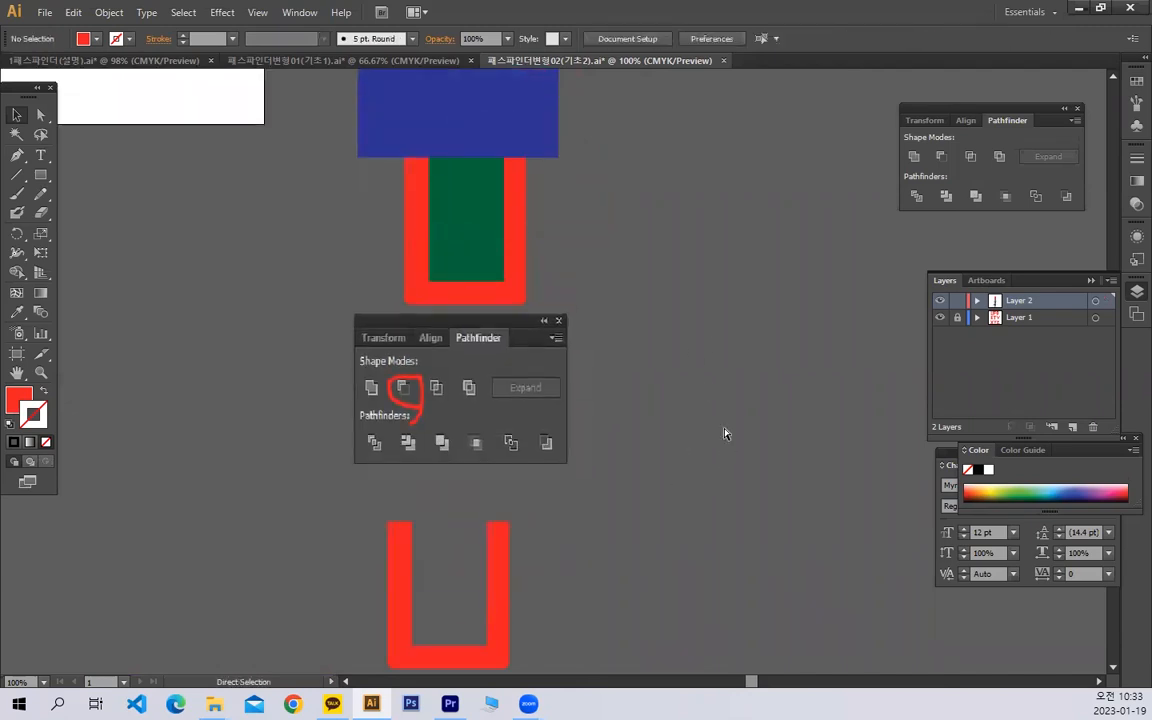
key(ctrl+minus)
key(ctrl+minus)
key(ctrl+minus)
drag(615, 360, 581, 435)
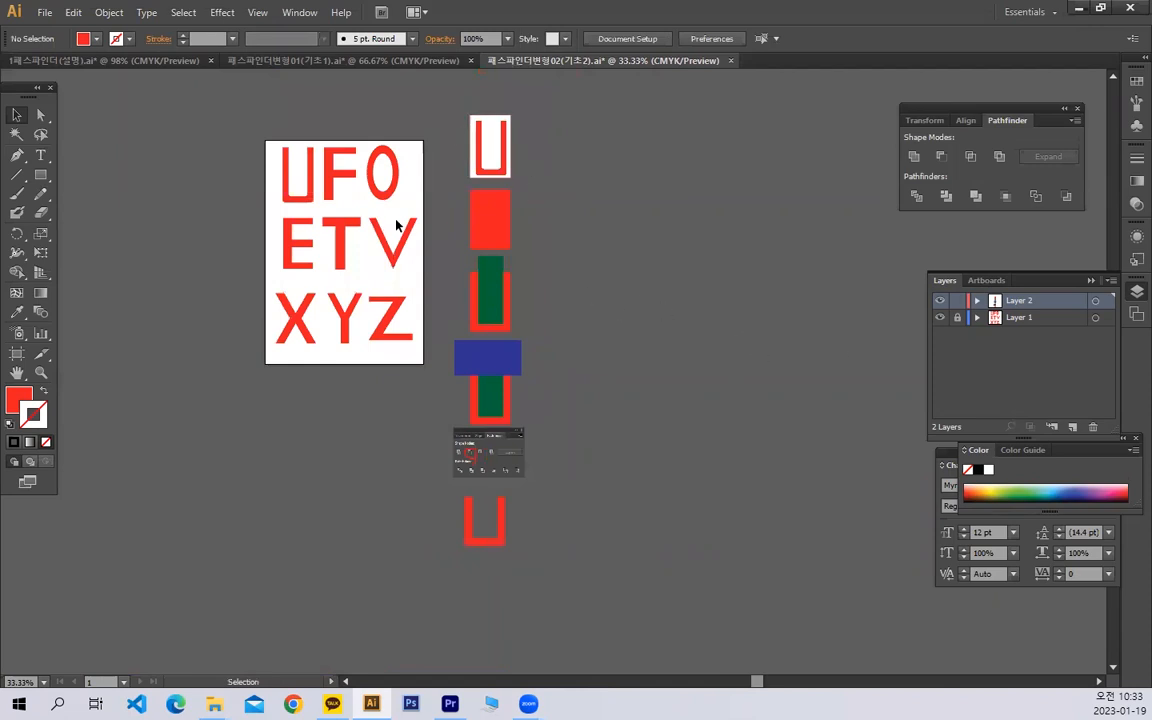
key(ctrl+plus)
scroll(420, 240, up, 2)
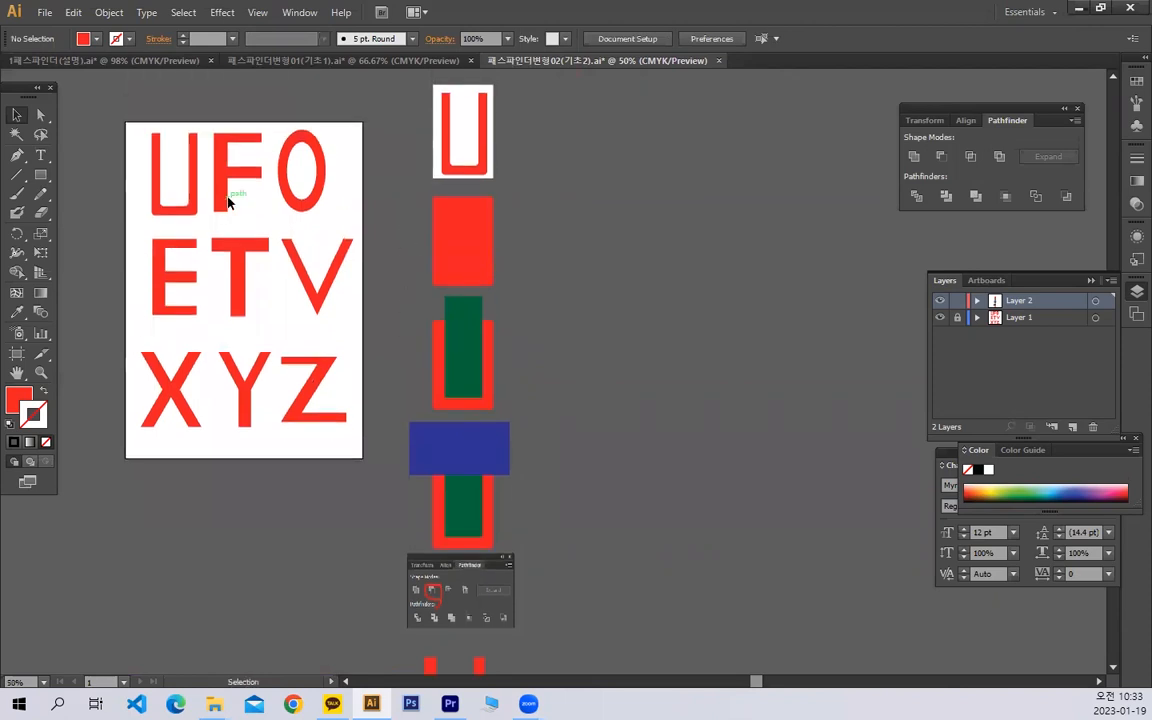
key(shift+Print)
drag(205, 127, 264, 255)
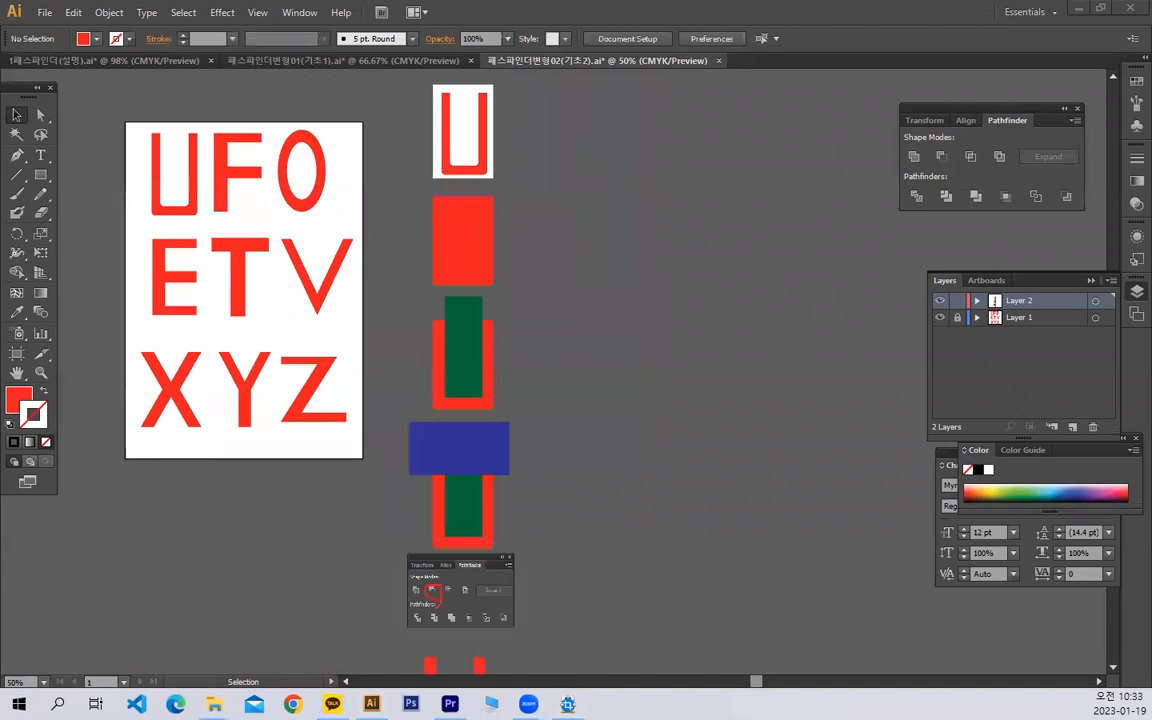
key(ctrl+v)
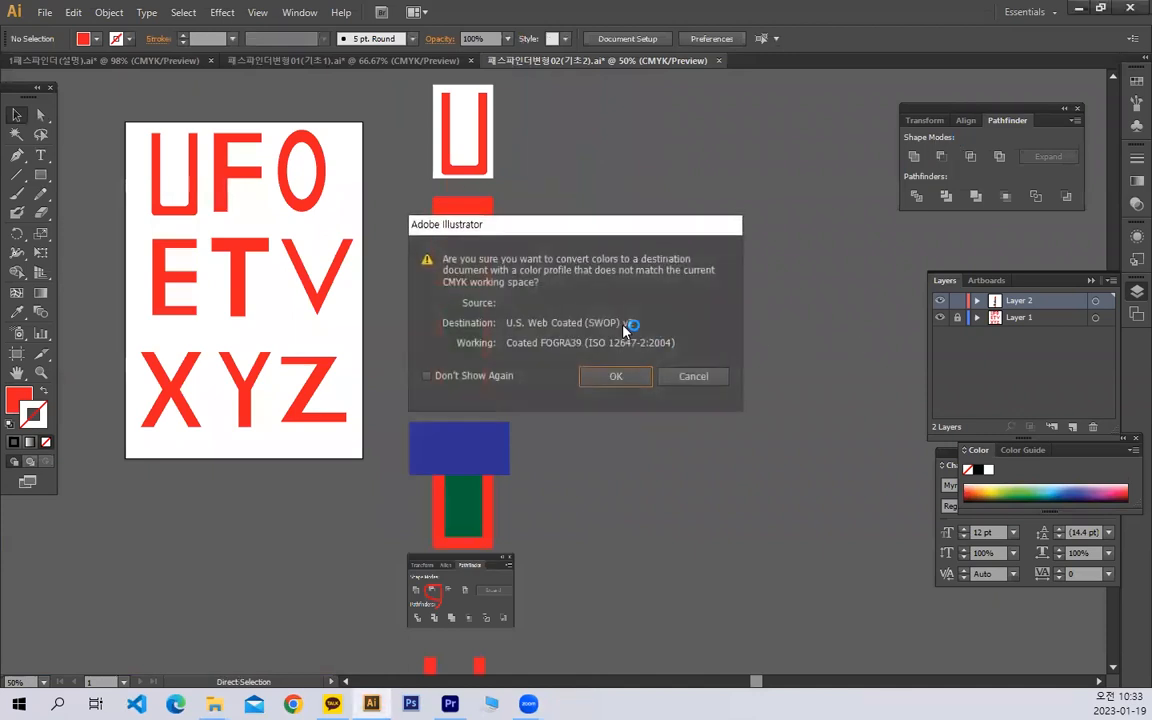
click(604, 373)
drag(563, 372, 631, 215)
drag(576, 152, 560, 130)
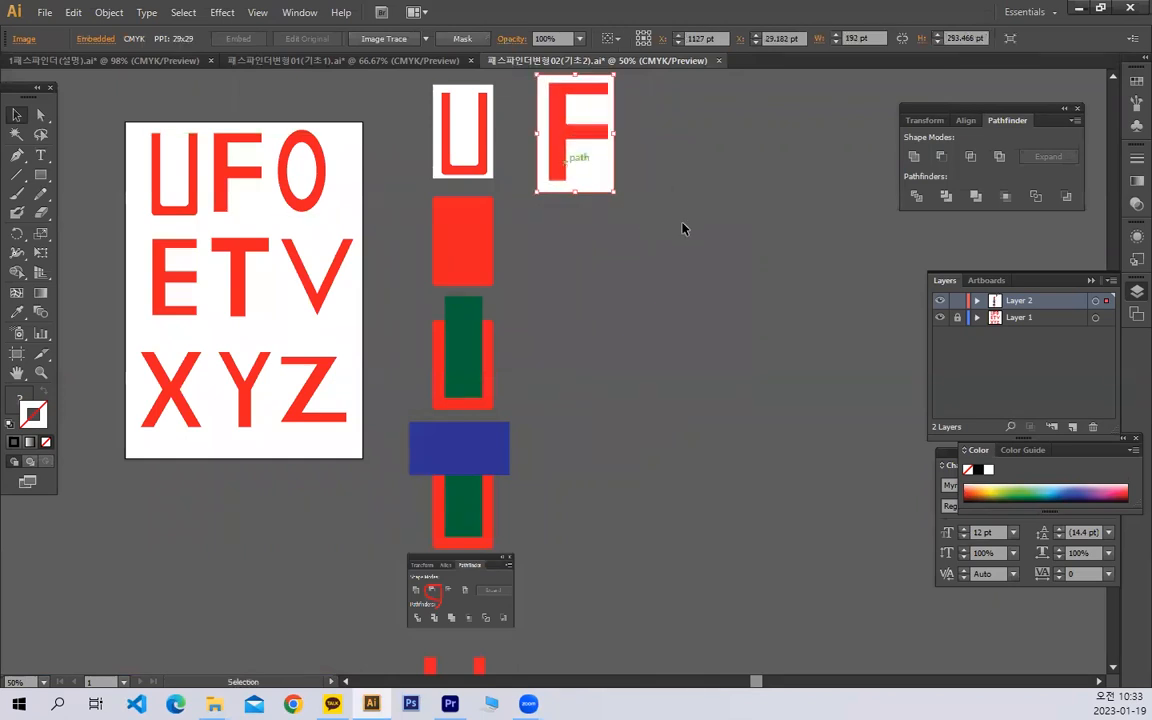
- Scale the F sample image down to about the size of the U sample image and clear the selection
click(256, 290)
click(580, 156)
drag(612, 190, 597, 170)
click(233, 313)
- Draw a red rectangle about 164 pt wide and 212 pt high below the F sample image
click(41, 174)
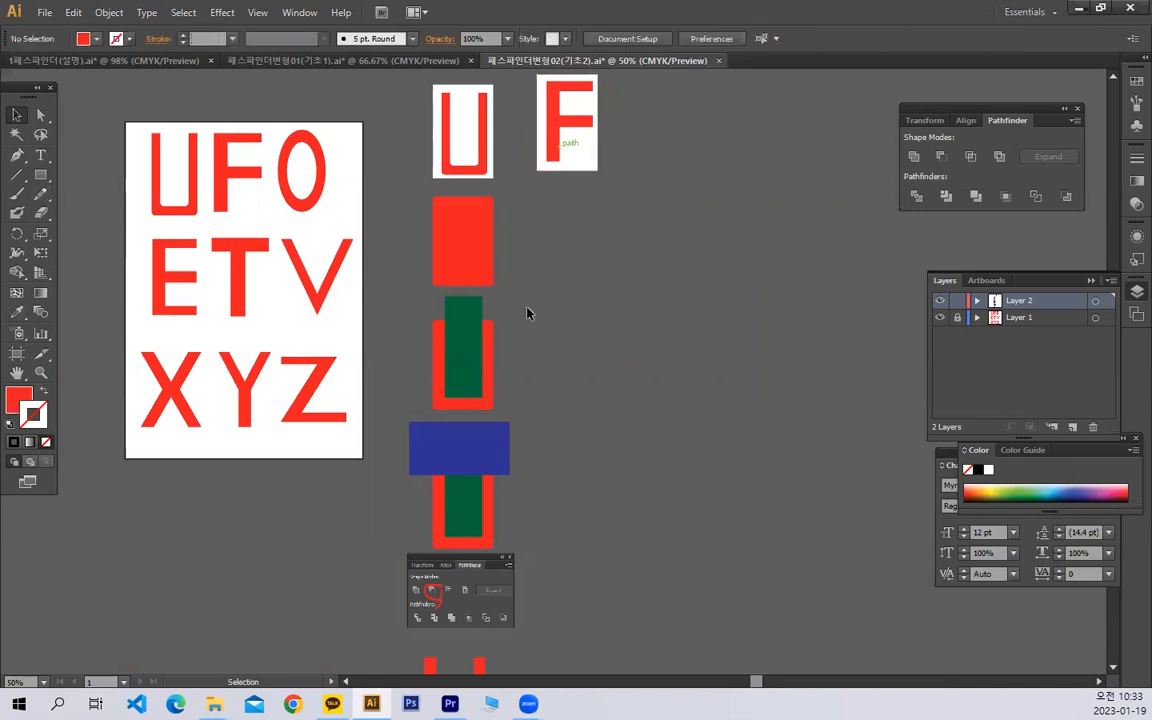
drag(531, 209, 599, 296)
click(17, 115)
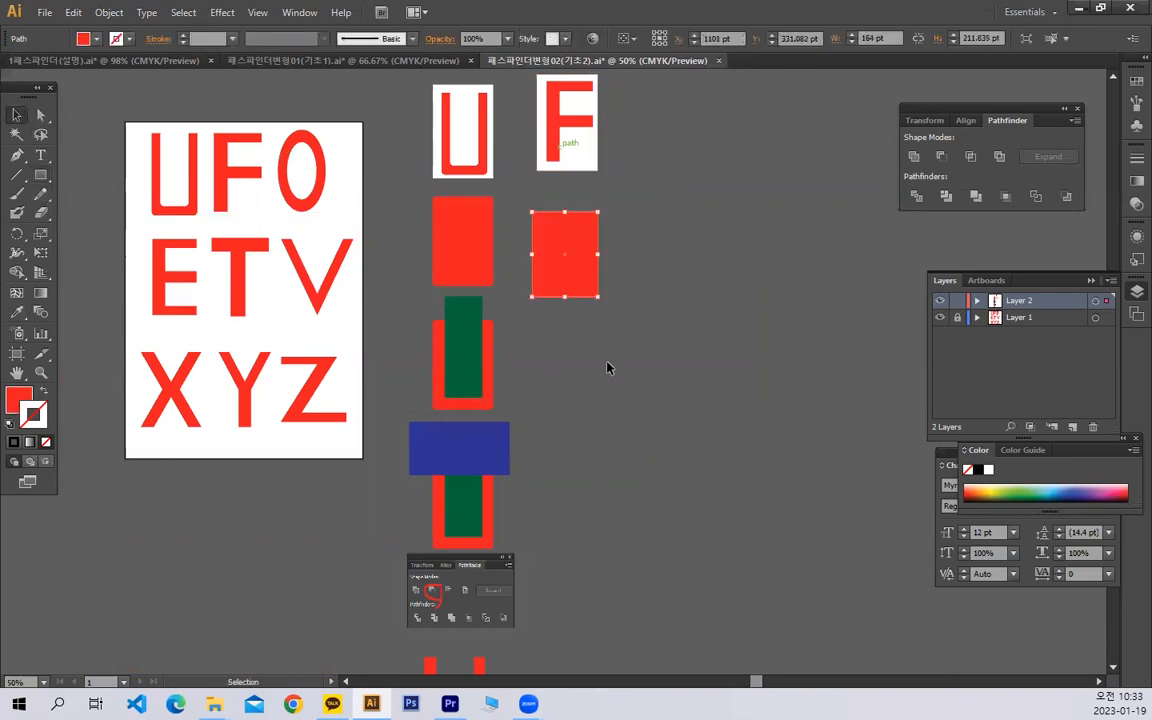
- Copy the red rectangle downward and overlap the copy's right side with a CMYK Green rectangle about 198 pt wide and 94 pt high
scroll(605, 330, down, 3)
drag(592, 200, 602, 279)
click(96, 39)
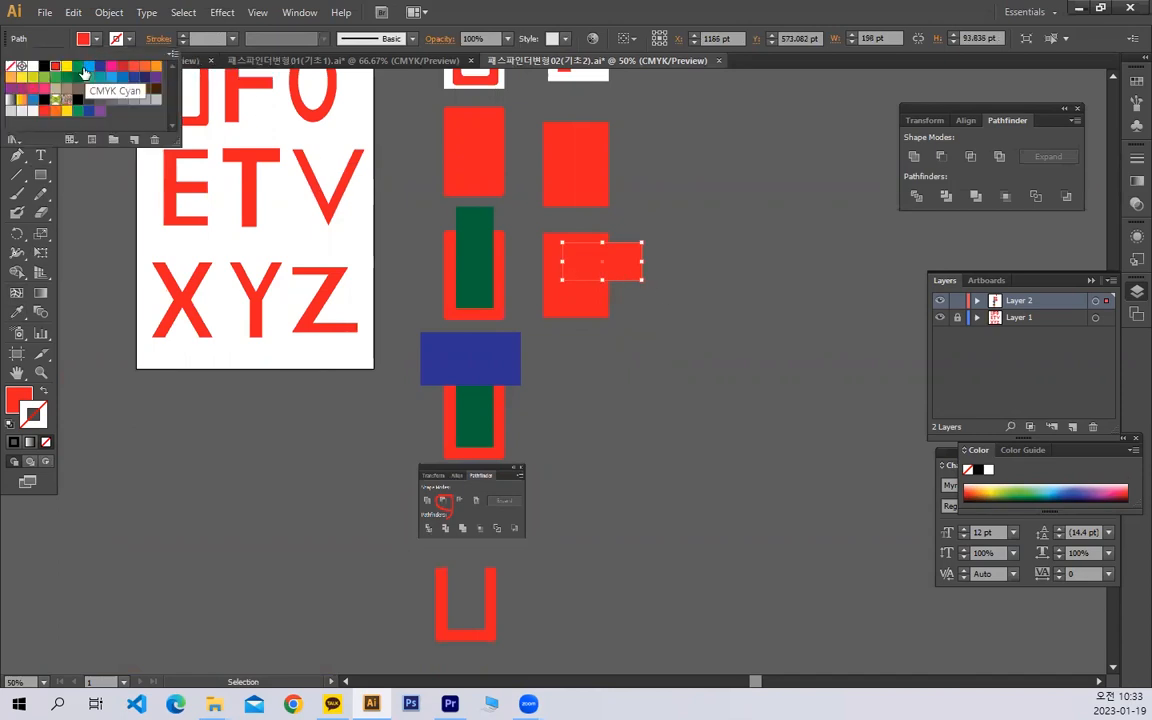
click(77, 66)
click(714, 334)
- Copy the red and green pair downward and add a second bar beneath its green one, filled with CMYK Cyan
drag(659, 353, 643, 267)
drag(666, 303, 600, 353)
click(681, 337)
click(605, 301)
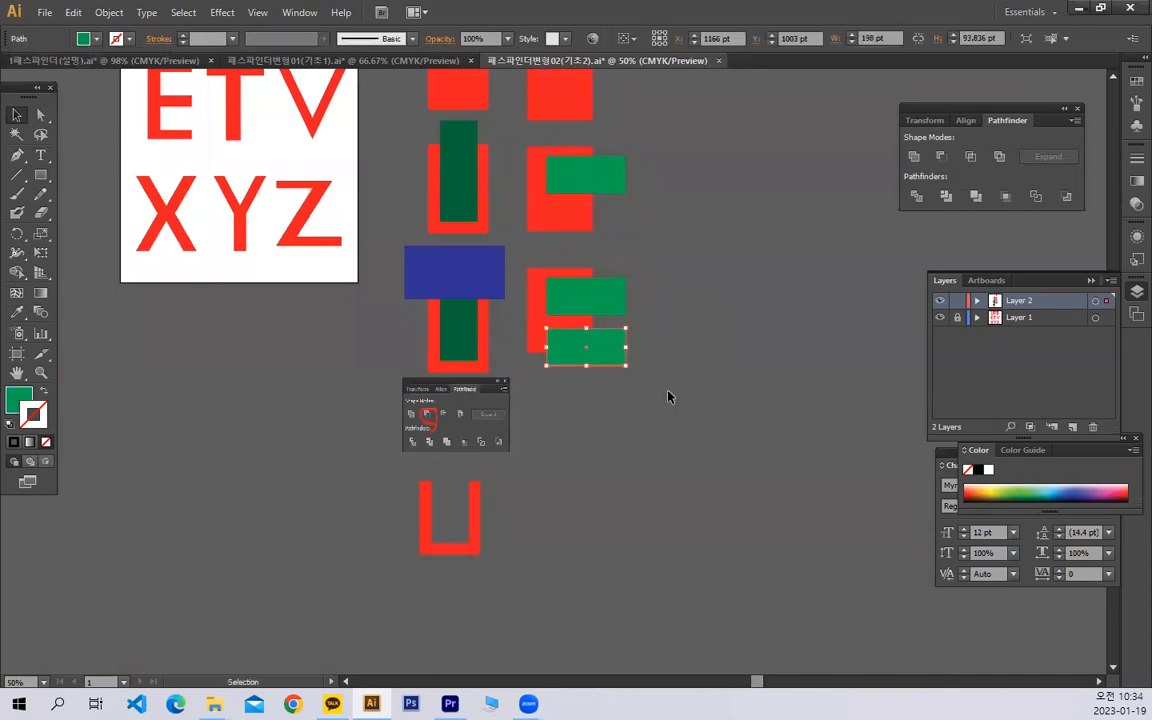
click(96, 39)
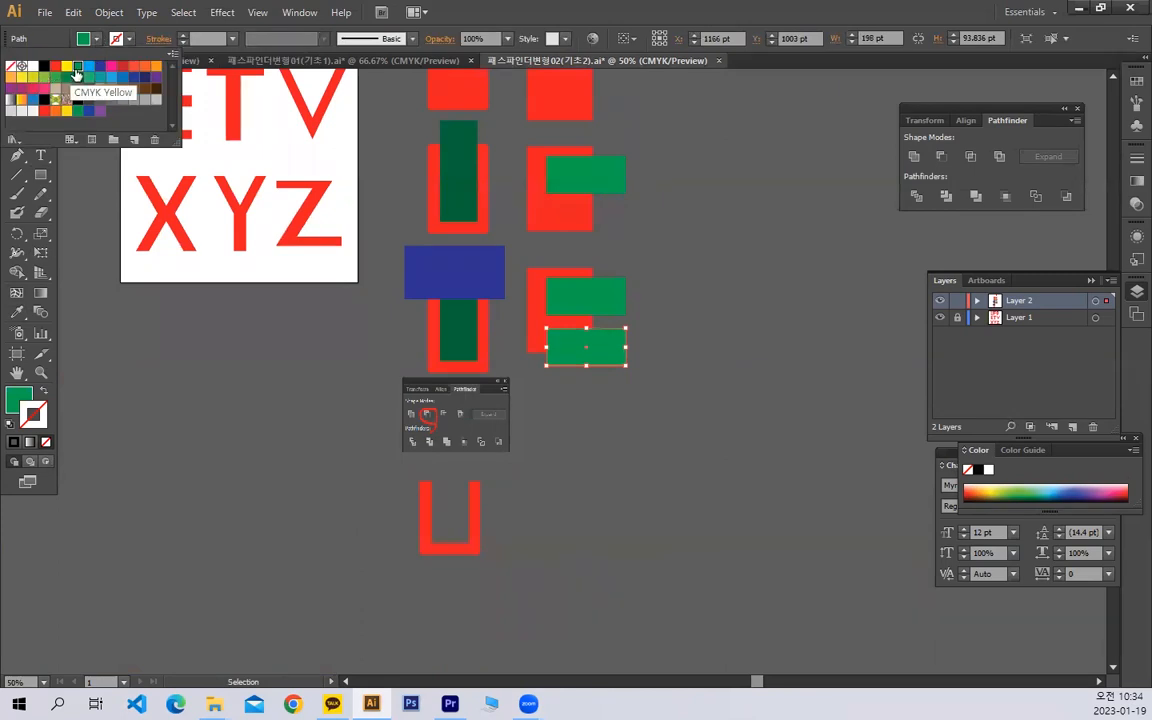
click(89, 66)
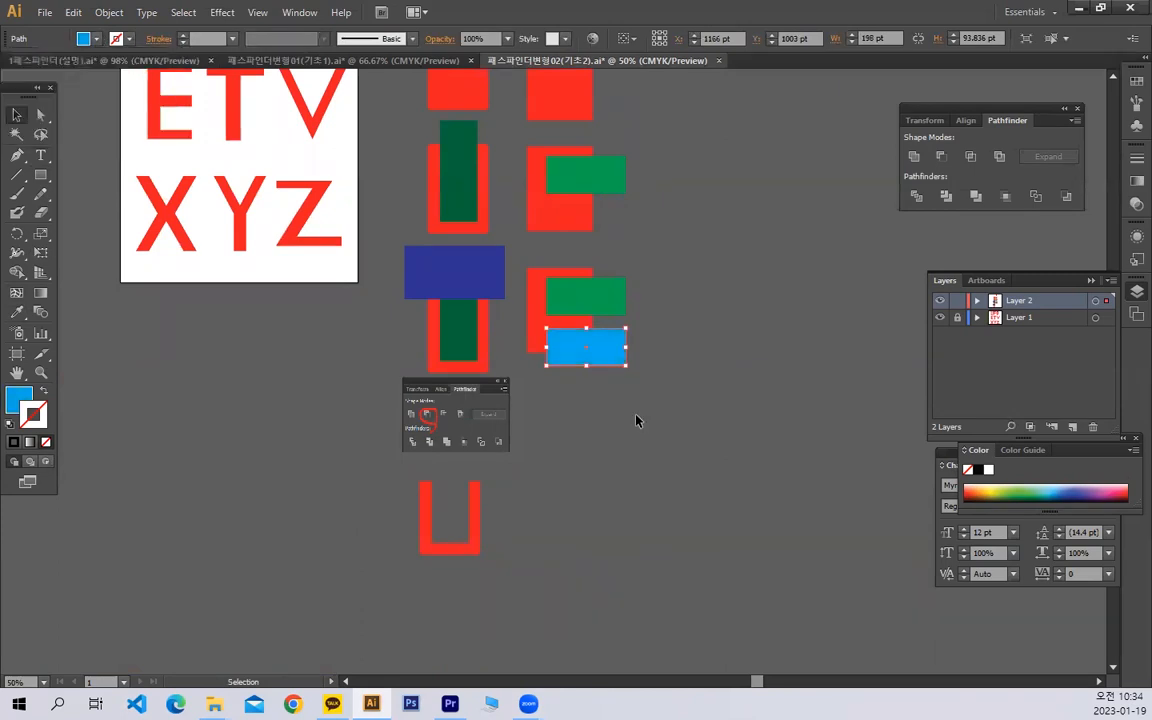
- Copy the Pathfinder panel image below the F shapes and place a copy of the red and green rectangles beneath it
click(430, 412)
drag(430, 412, 566, 416)
click(560, 263)
drag(591, 318, 562, 502)
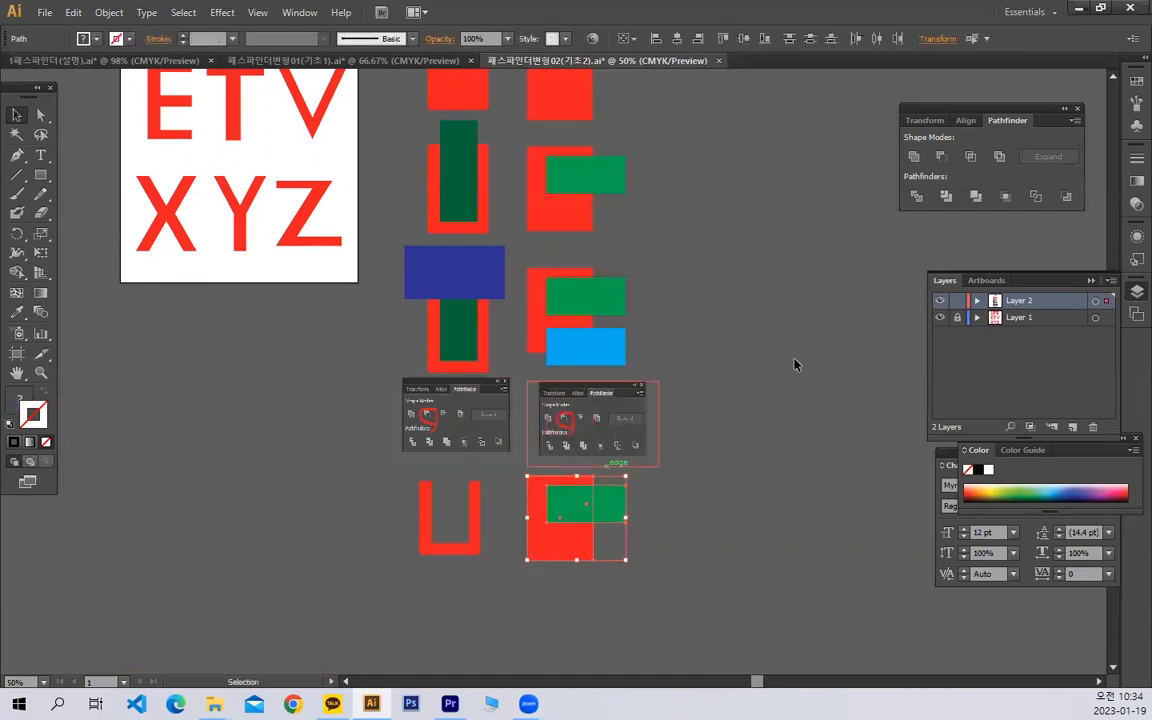
- Undo the Minus Front cut and the incomplete red and green copy beneath the Pathfinder panel image
click(941, 156)
key(ctrl+z)
key(ctrl+z)
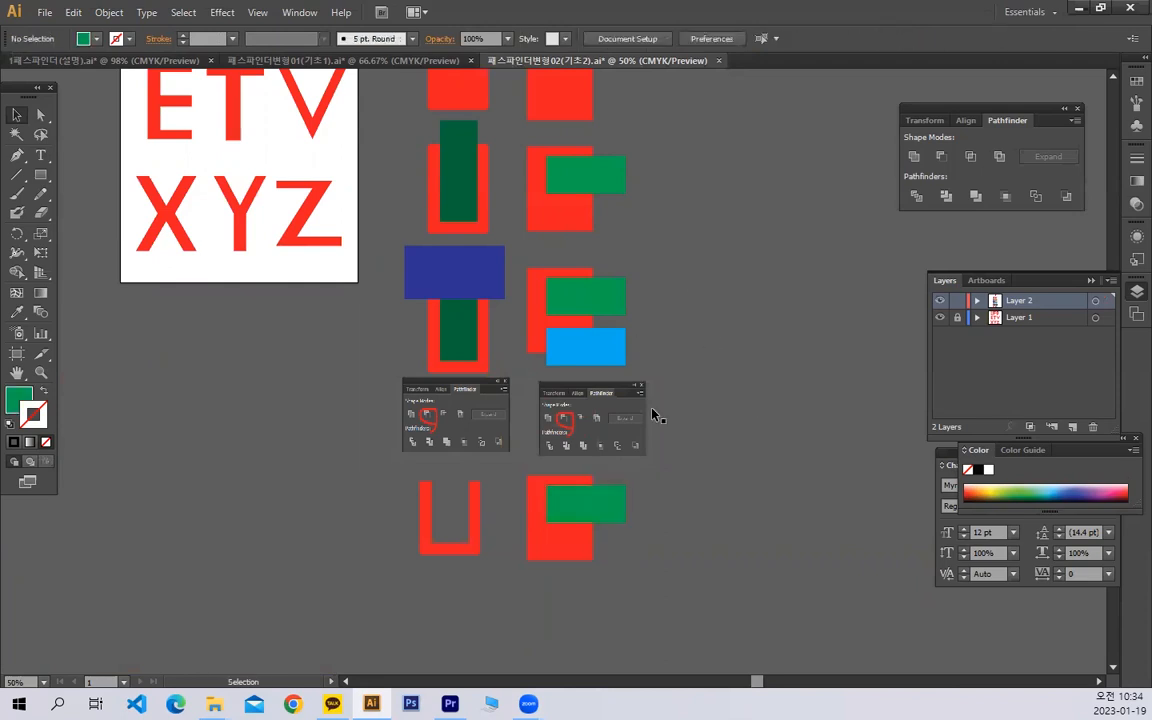
key(ctrl+z)
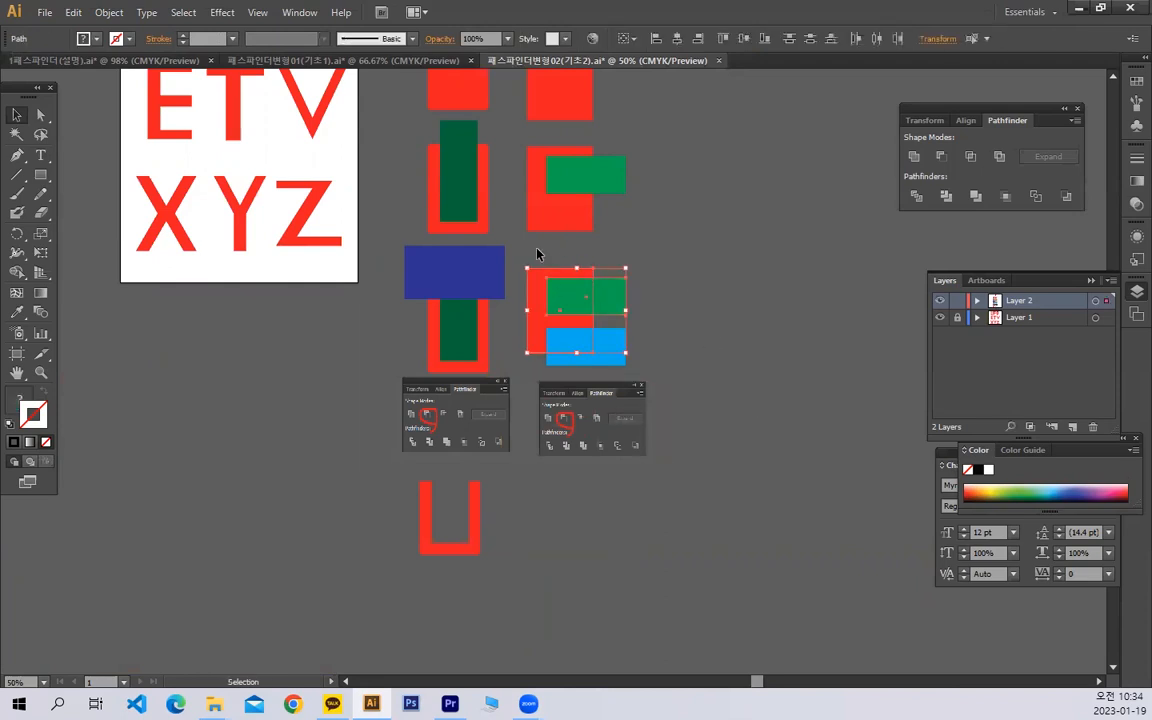
- Copy the red rectangle with its green and cyan bars below the Pathfinder panel image and cut out an F with Minus Front
drag(598, 351, 598, 564)
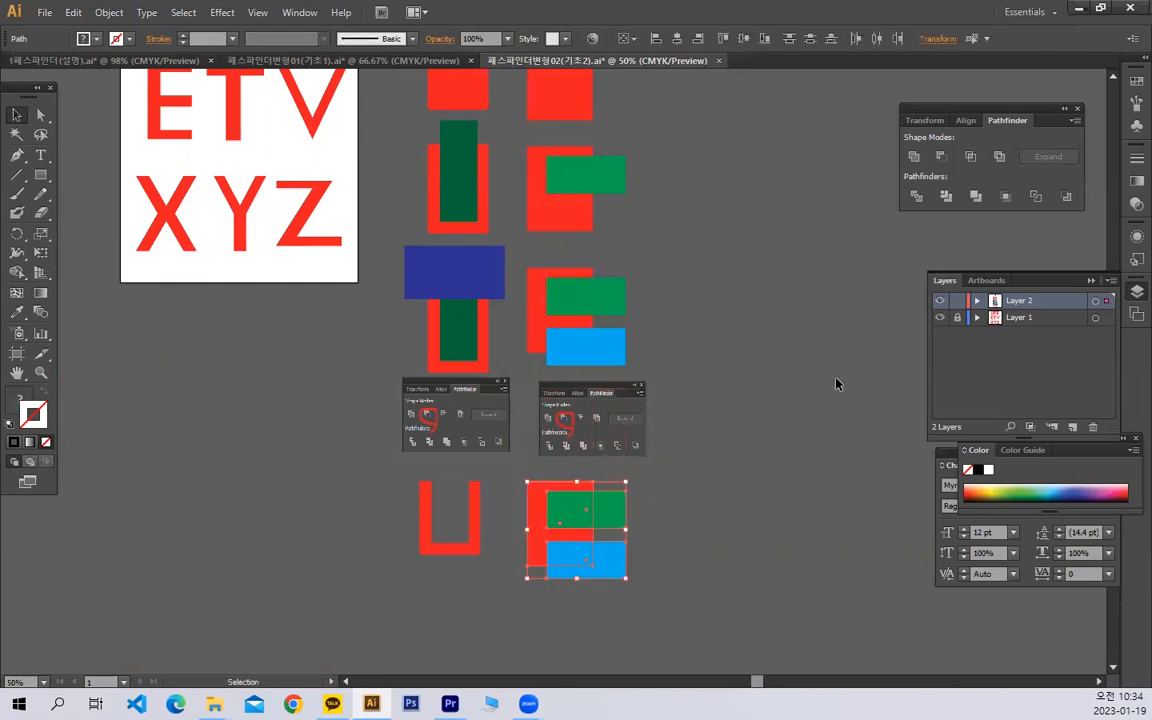
click(939, 158)
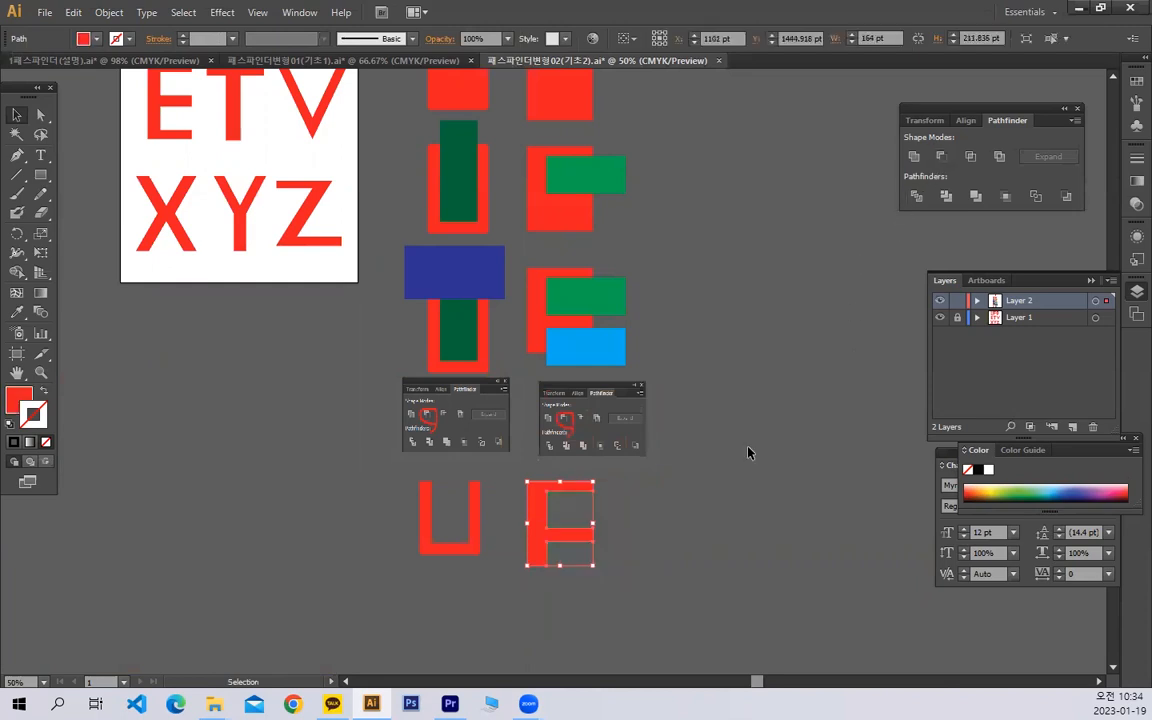
click(697, 490)
- Capture the letter O from the sample sheet, paste it as an image and place it beside the F sample
drag(738, 315, 745, 385)
scroll(746, 385, up, 1)
key(ctrl+shift+c)
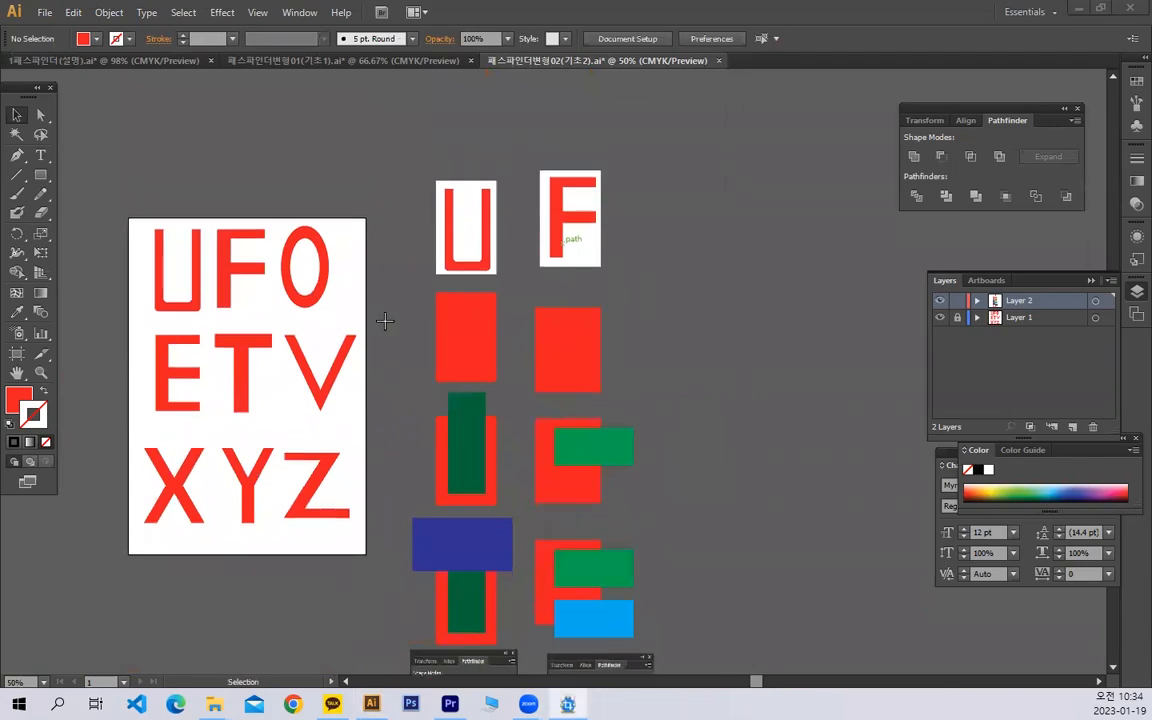
drag(278, 214, 338, 300)
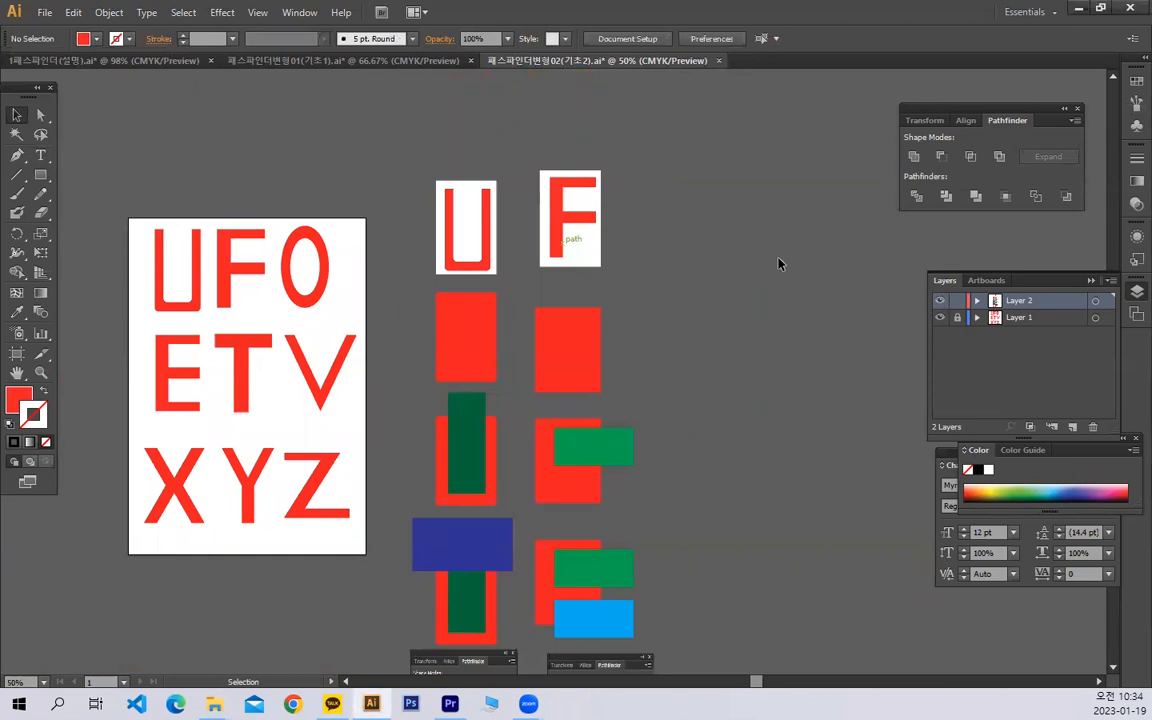
key(ctrl+v)
click(614, 375)
drag(560, 372, 772, 293)
drag(742, 230, 684, 204)
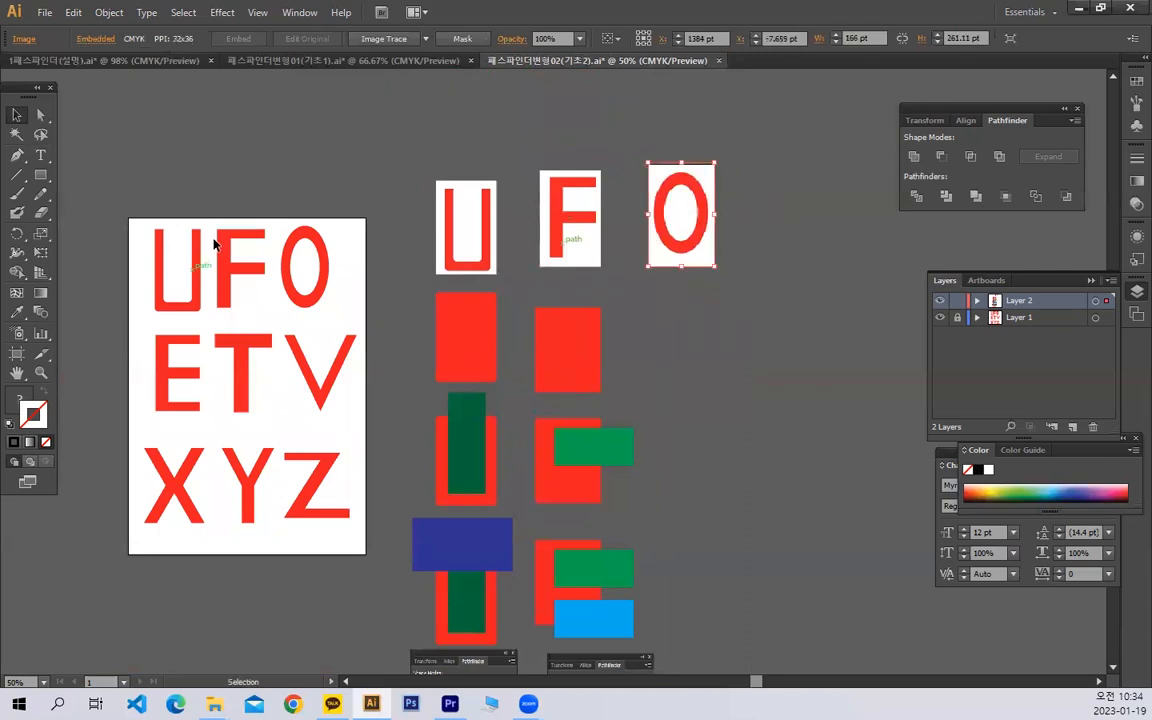
- Draw a red ellipse about 186 pt wide and 250 pt high below the O sample image
drag(41, 175, 96, 211)
drag(652, 292, 728, 392)
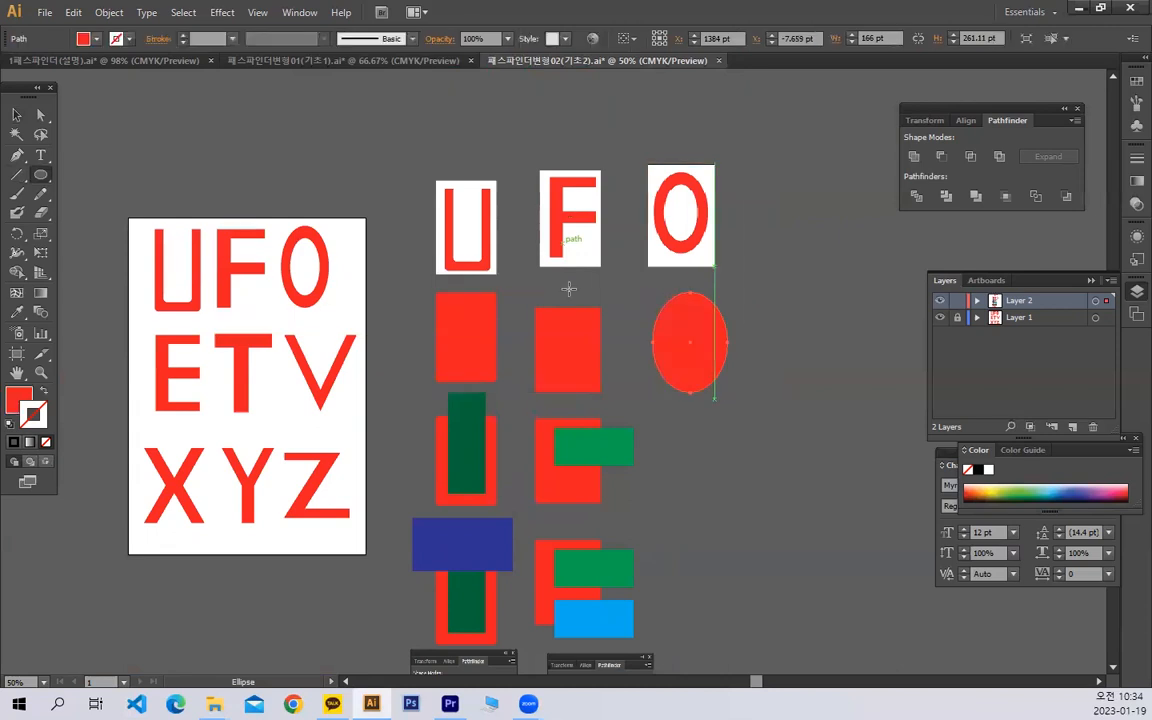
click(10, 115)
- Copy the red ellipse downward and centre a smaller, narrower cyan-filled copy inside it
scroll(283, 133, down, 3)
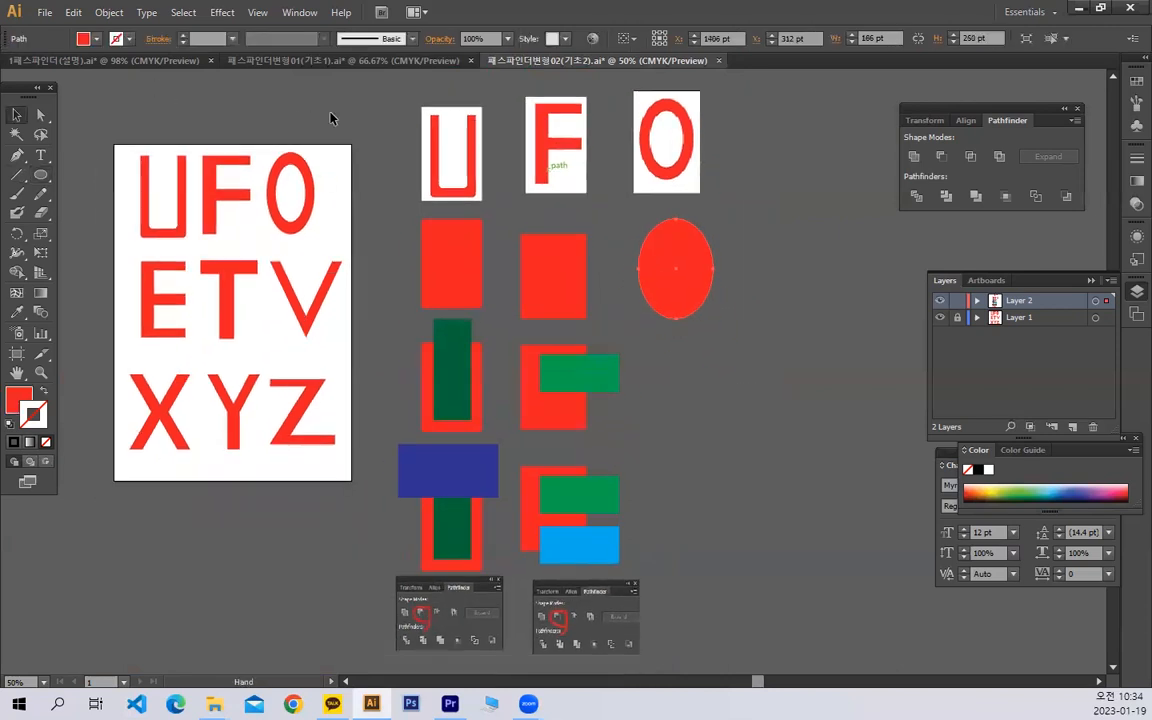
drag(671, 267, 751, 430)
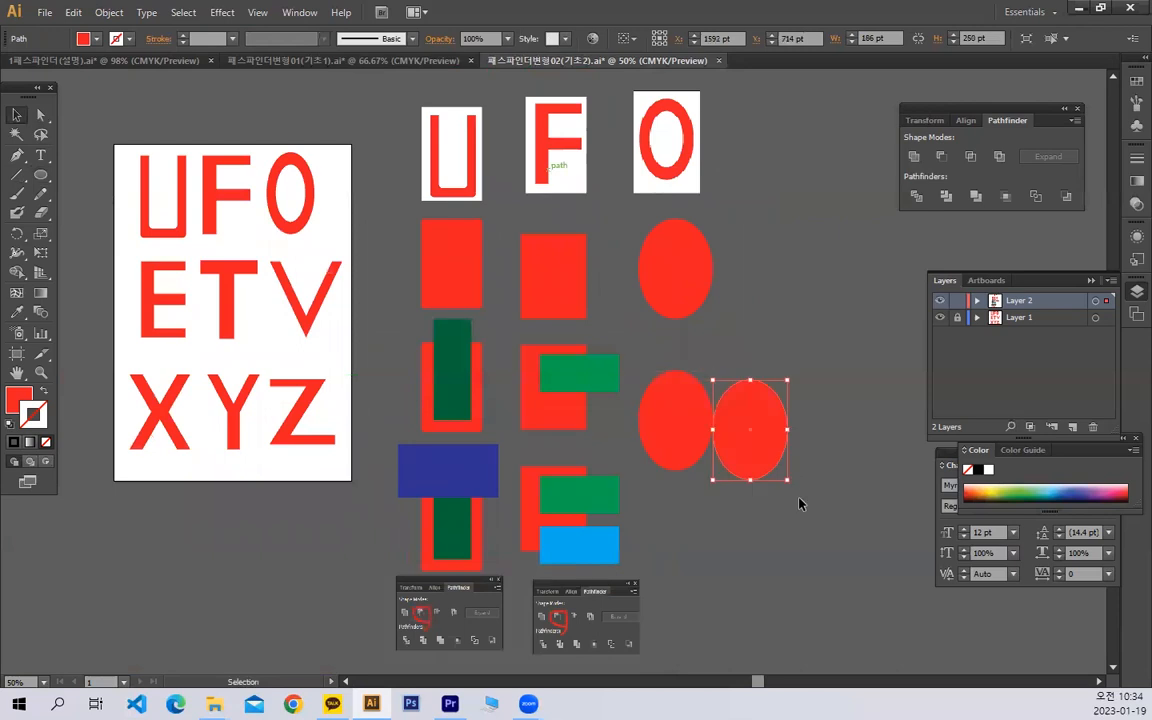
drag(787, 481, 695, 460)
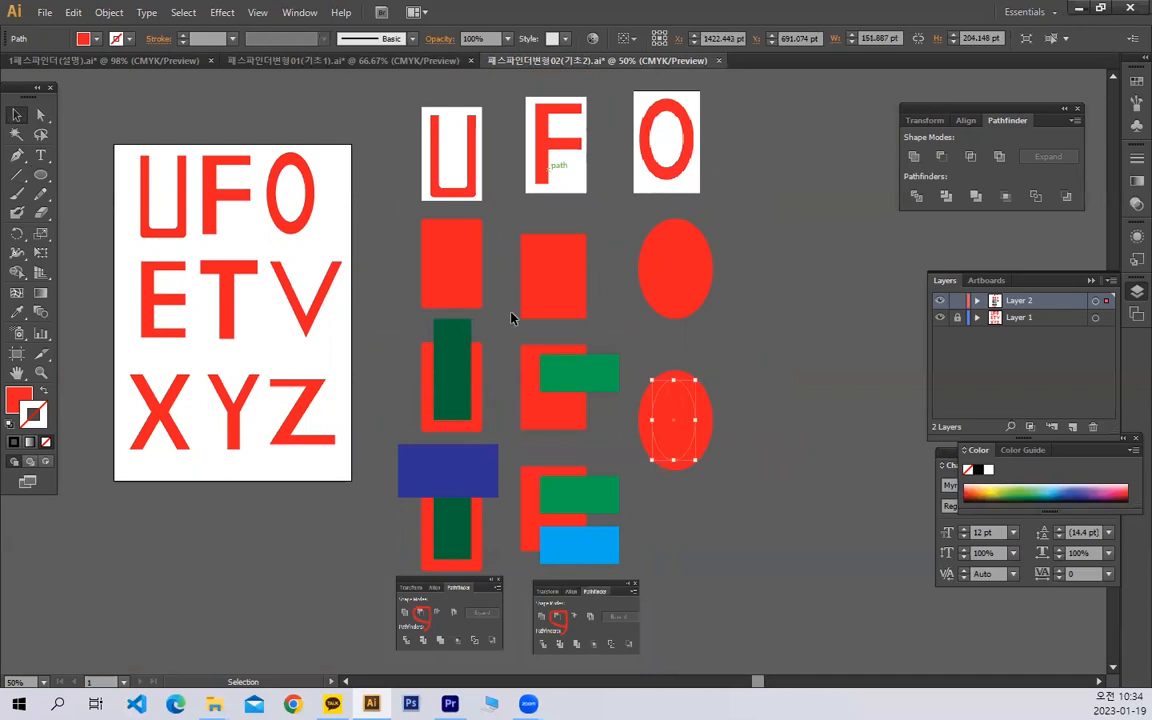
click(96, 39)
click(77, 56)
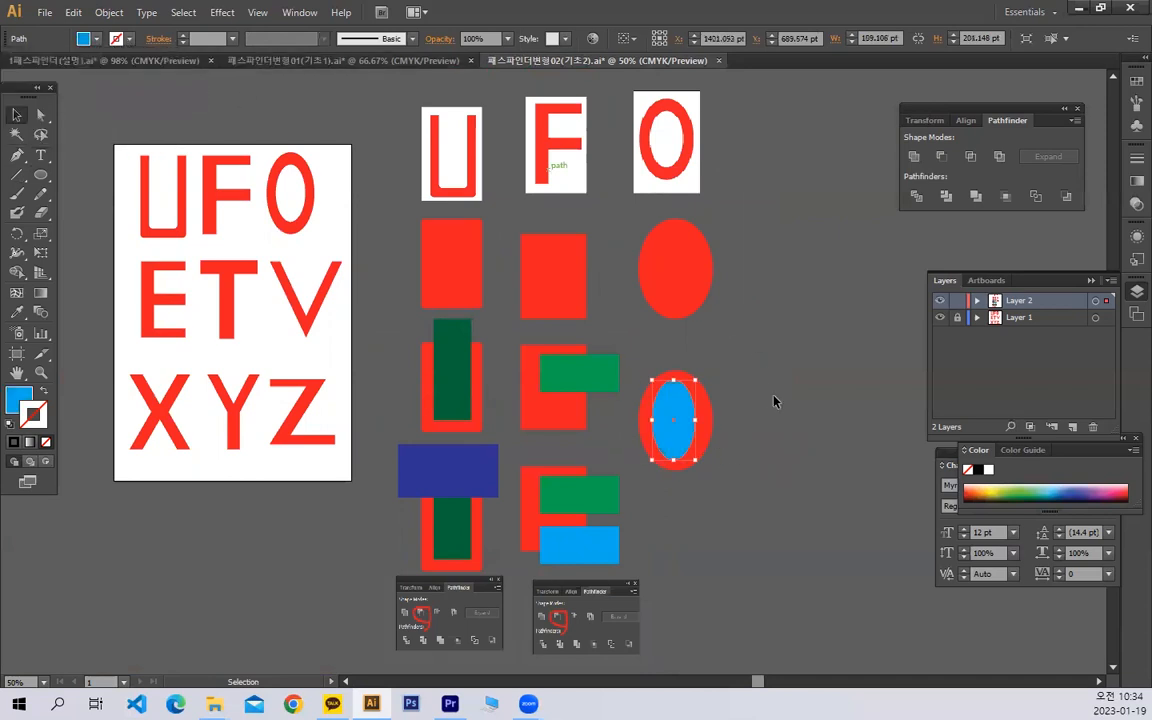
drag(695, 420, 702, 419)
click(751, 456)
- Copy the Pathfinder panel image below the ellipses, then copy the ellipse pair beneath it and cut out an O with Minus Front
key(space)
drag(779, 501, 704, 392)
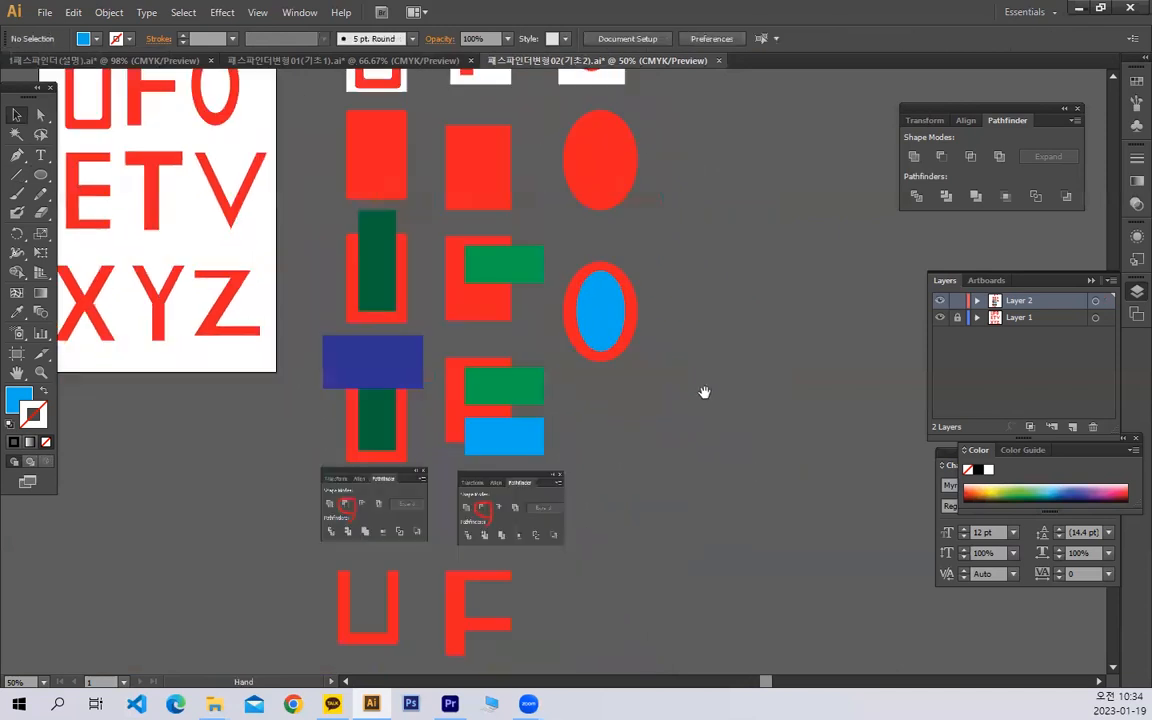
drag(507, 499, 625, 417)
drag(617, 329, 614, 545)
click(940, 156)
click(758, 532)
- Draw a red rectangle about 208 pt wide and 290 pt high below the first E sample image
key(space)
drag(532, 287, 793, 260)
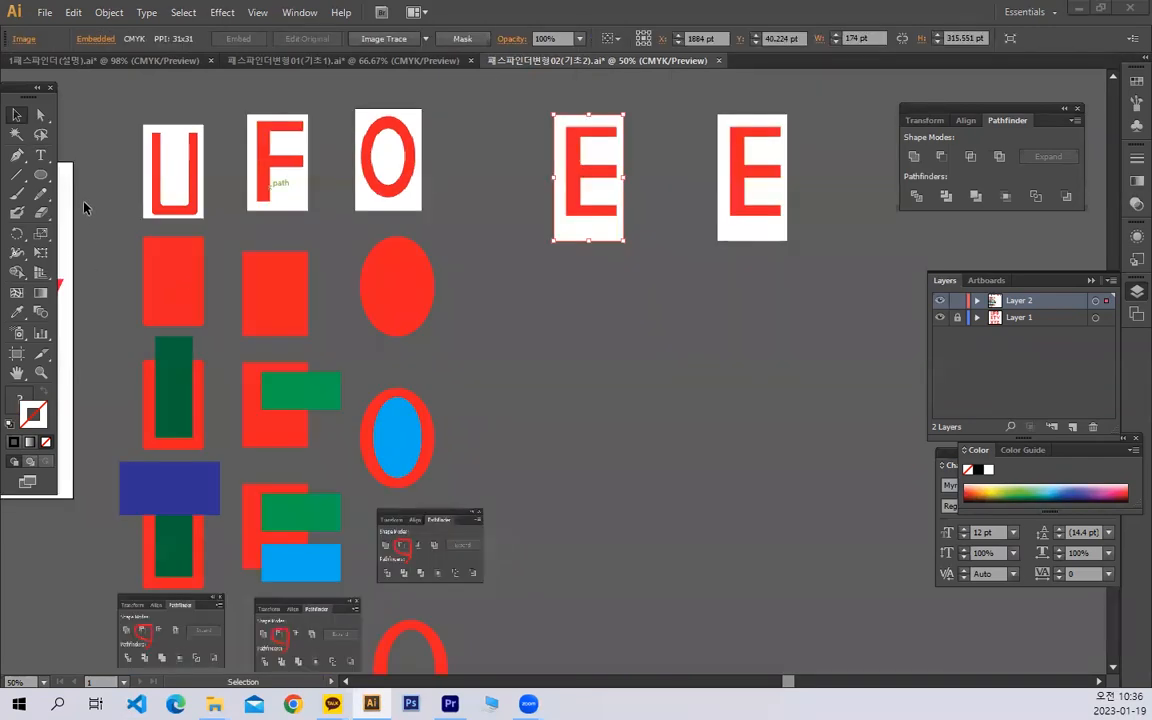
drag(41, 174, 86, 170)
drag(533, 298, 617, 413)
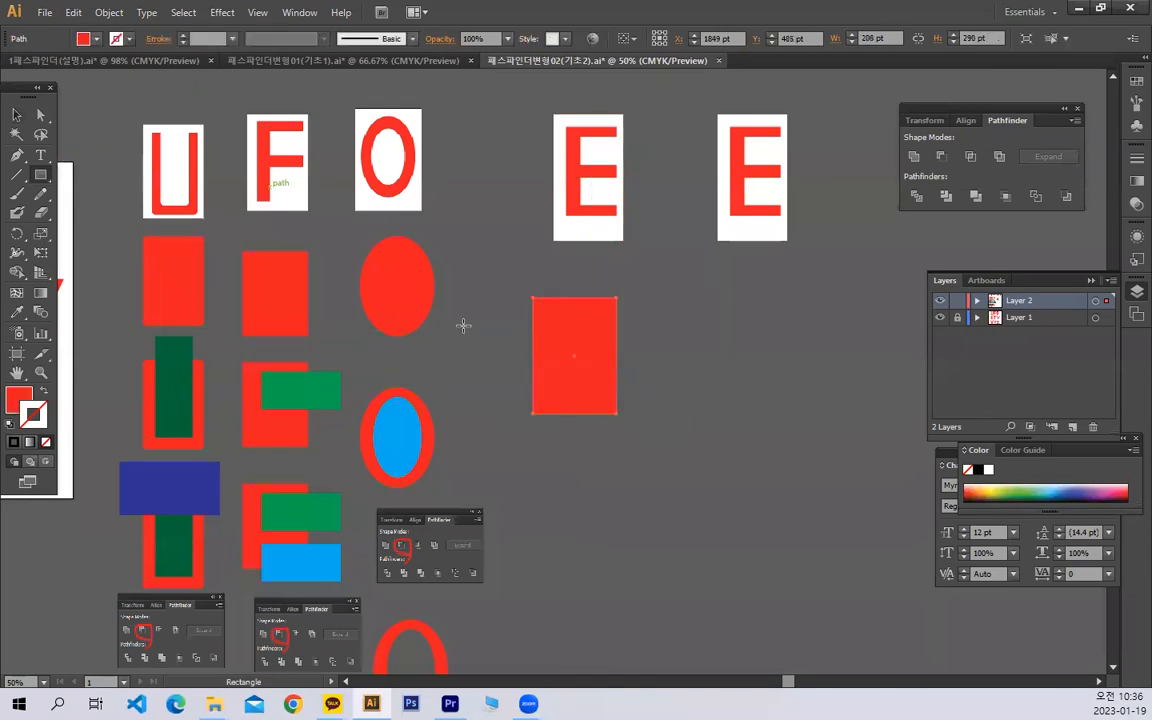
mouse_move(558, 318)
mouse_down()
mouse_move(625, 350)
mouse_move(656, 350)
mouse_up()
click(94, 38)
click(87, 68)
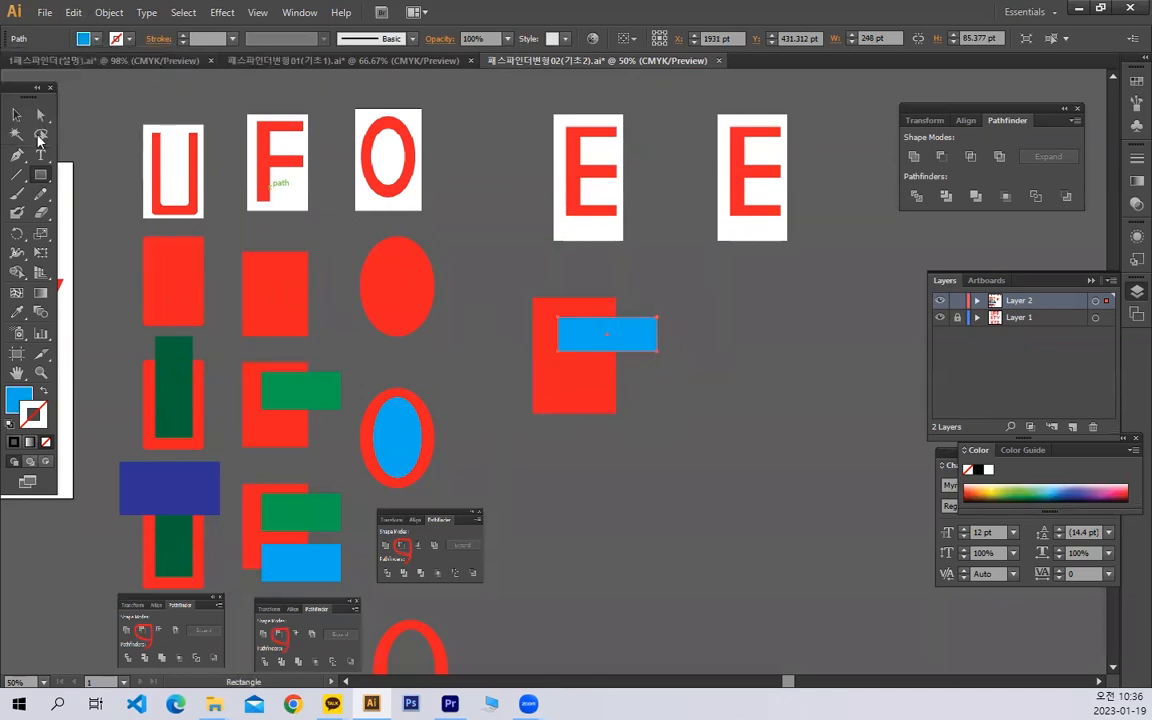
key(ctrl+z)
key(ctrl+z)
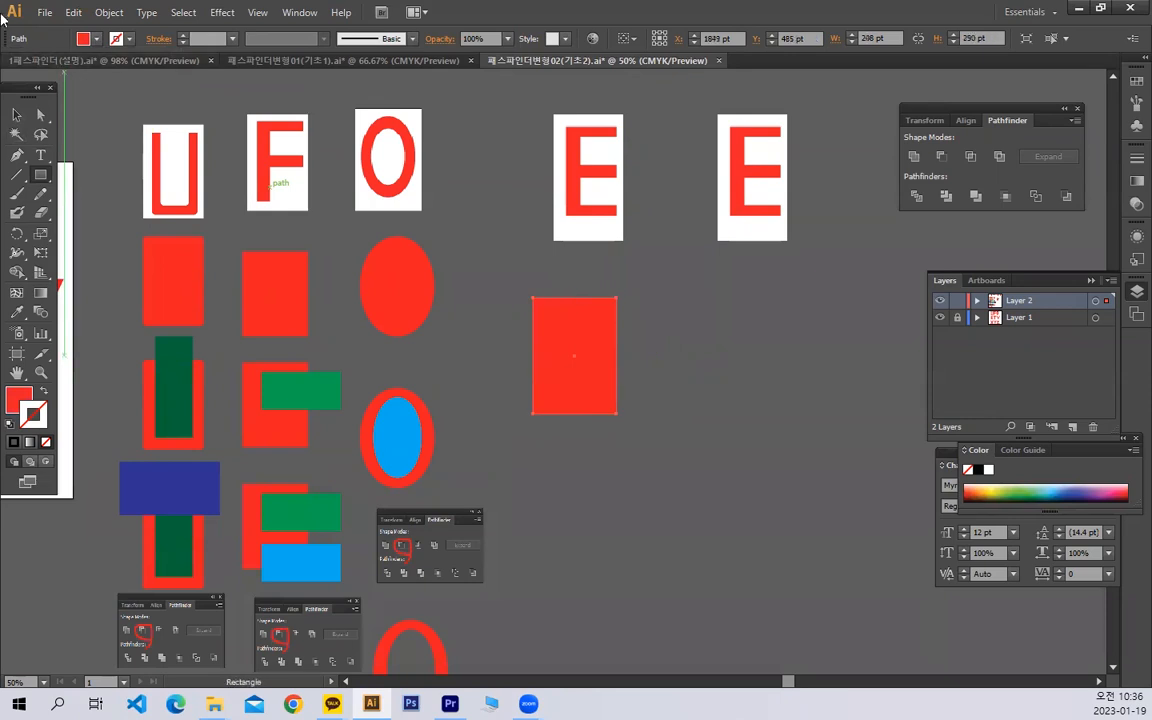
- Copy the red rectangle downward and overlap the copy's right side with a green bar about 216 pt wide and 95 pt high
click(16, 115)
key(space)
drag(661, 363, 687, 264)
drag(580, 256, 689, 377)
click(41, 176)
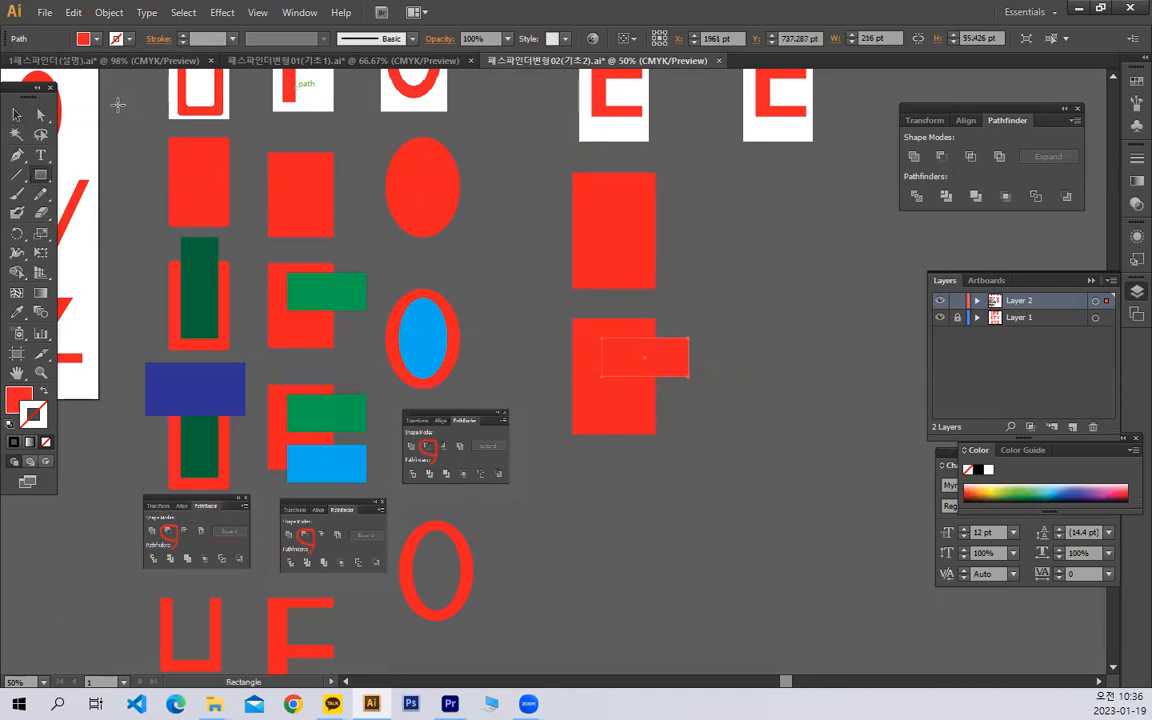
click(83, 38)
click(83, 77)
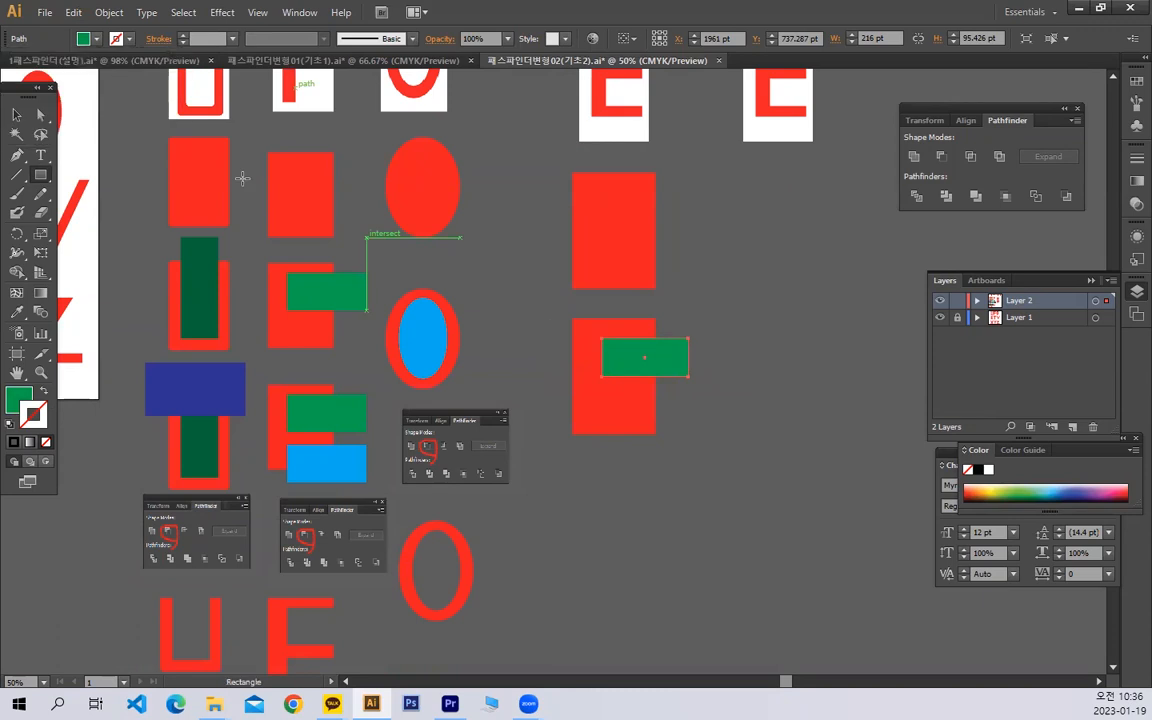
- Copy the red rectangle and green bar downward and add a second bar beneath the green one, filled with dark navy blue
click(15, 116)
drag(559, 316, 666, 476)
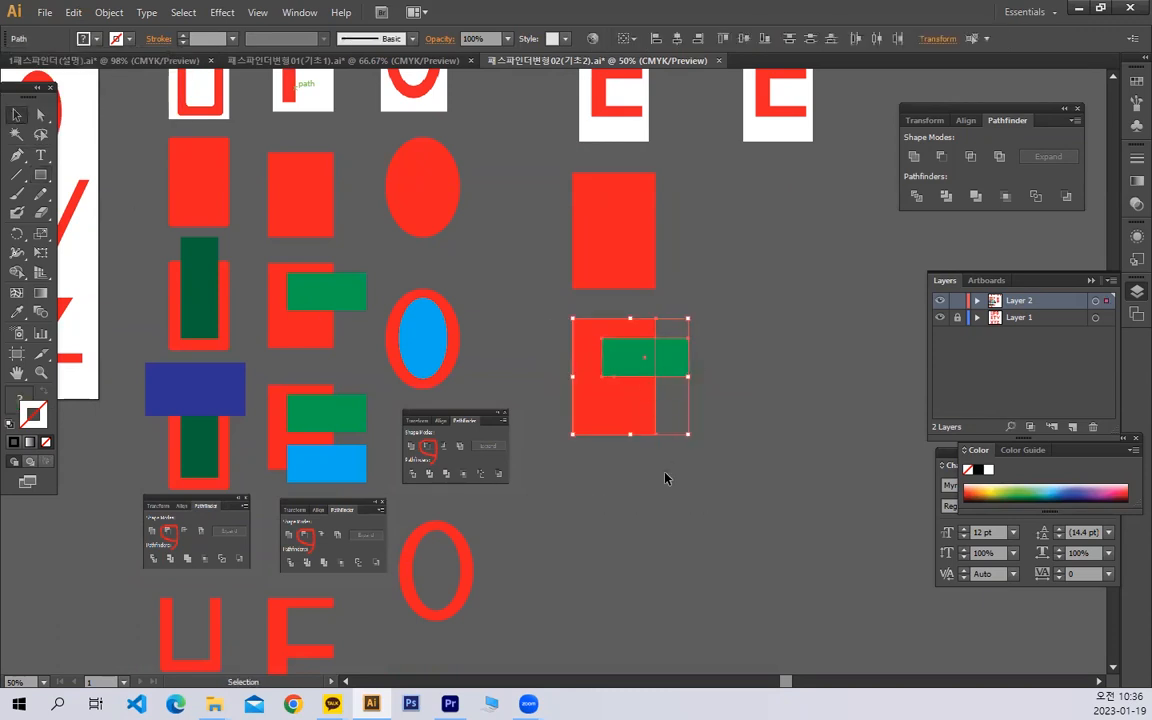
scroll(637, 313, down, 3)
drag(625, 291, 649, 407)
click(692, 424)
click(667, 486)
click(748, 450)
click(655, 457)
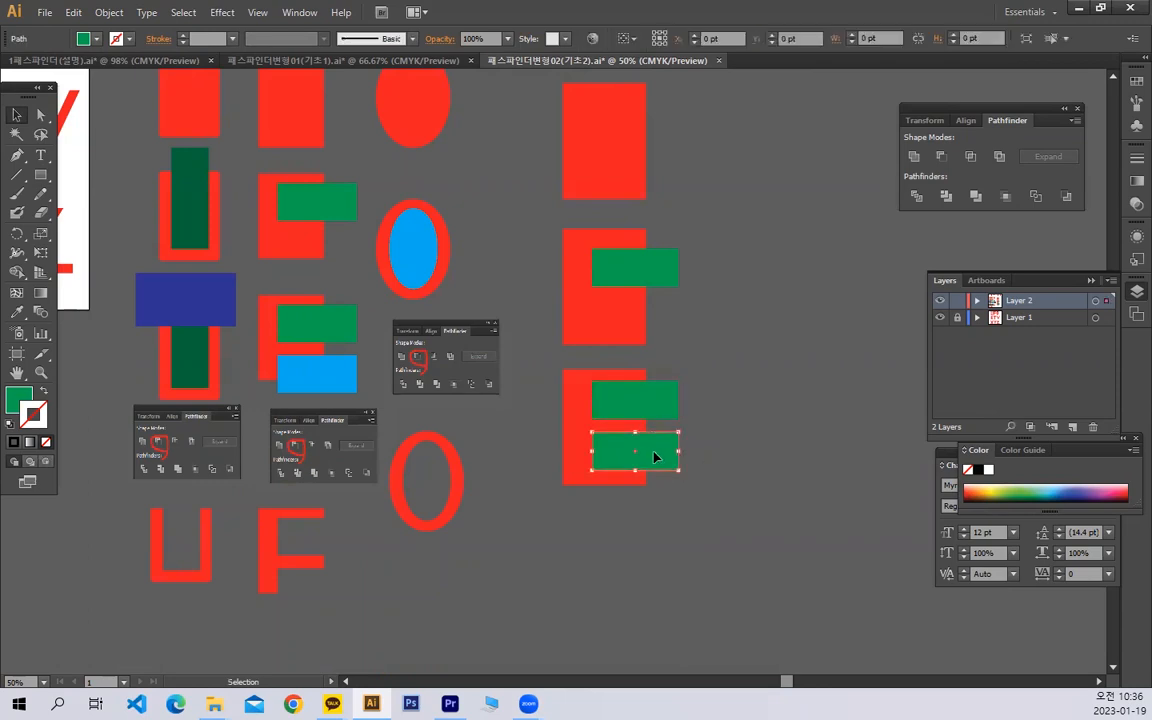
click(95, 38)
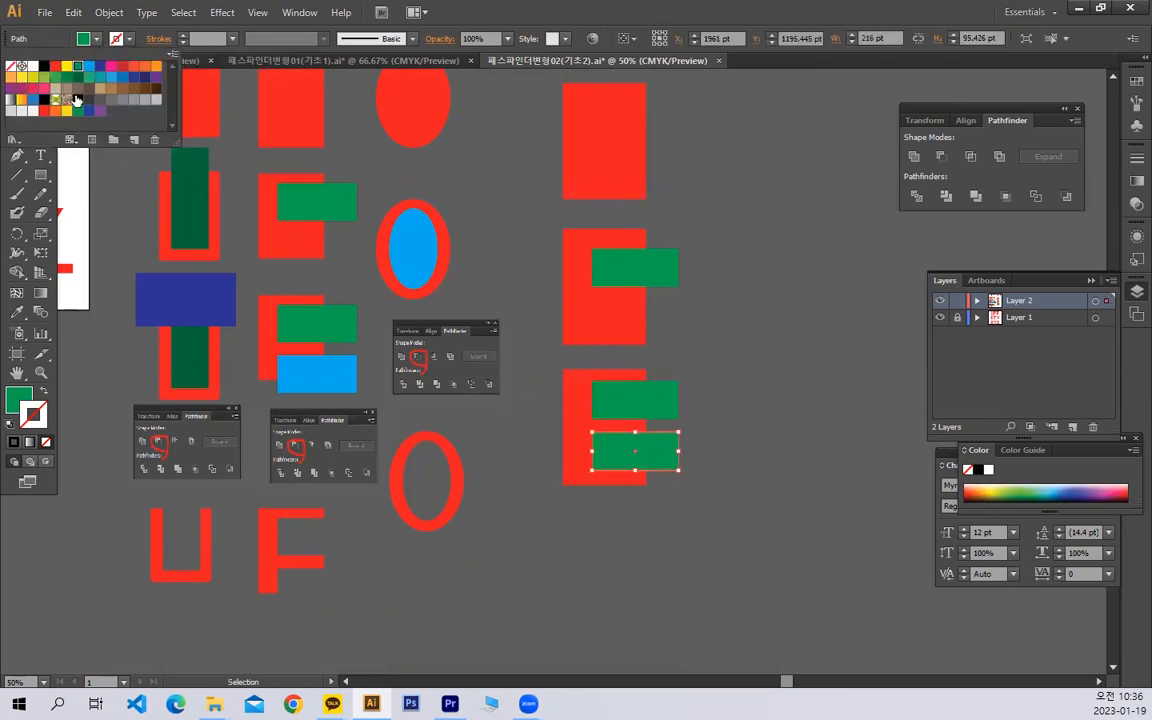
click(143, 78)
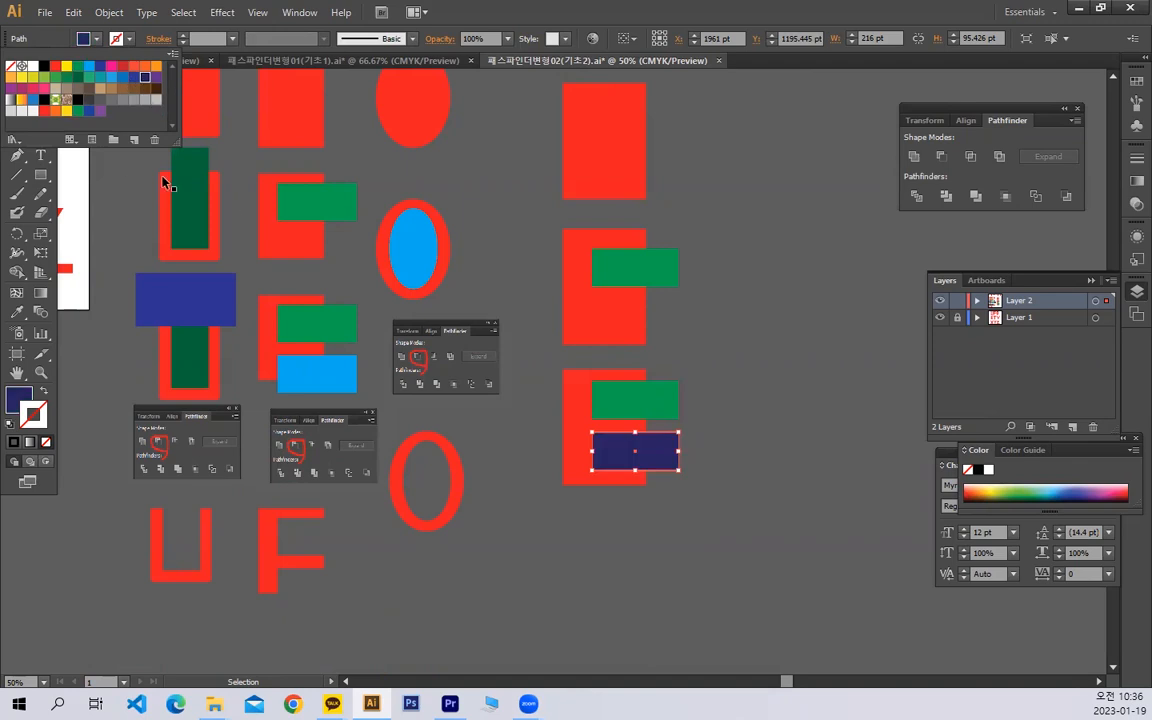
click(663, 540)
- Copy the Pathfinder panel image below the E shapes, then copy the red, green and navy set beneath it and cut out an E with Minus Front
key(space)
drag(618, 582, 624, 501)
alt+drag(456, 281, 637, 480)
click(571, 278)
click(625, 337)
alt+shift+drag(625, 337, 622, 575)
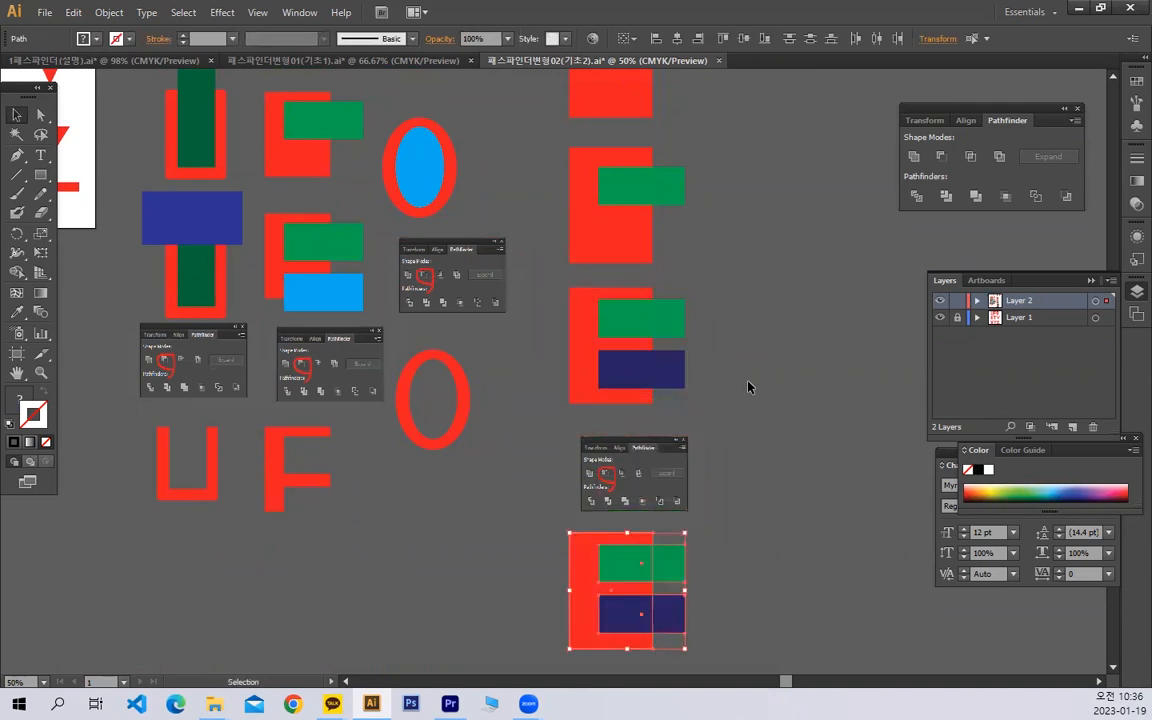
click(939, 157)
- Move the second E sample image farther from the first and draw a red bar about 213 pt wide and 61 pt high below it
drag(818, 271, 693, 428)
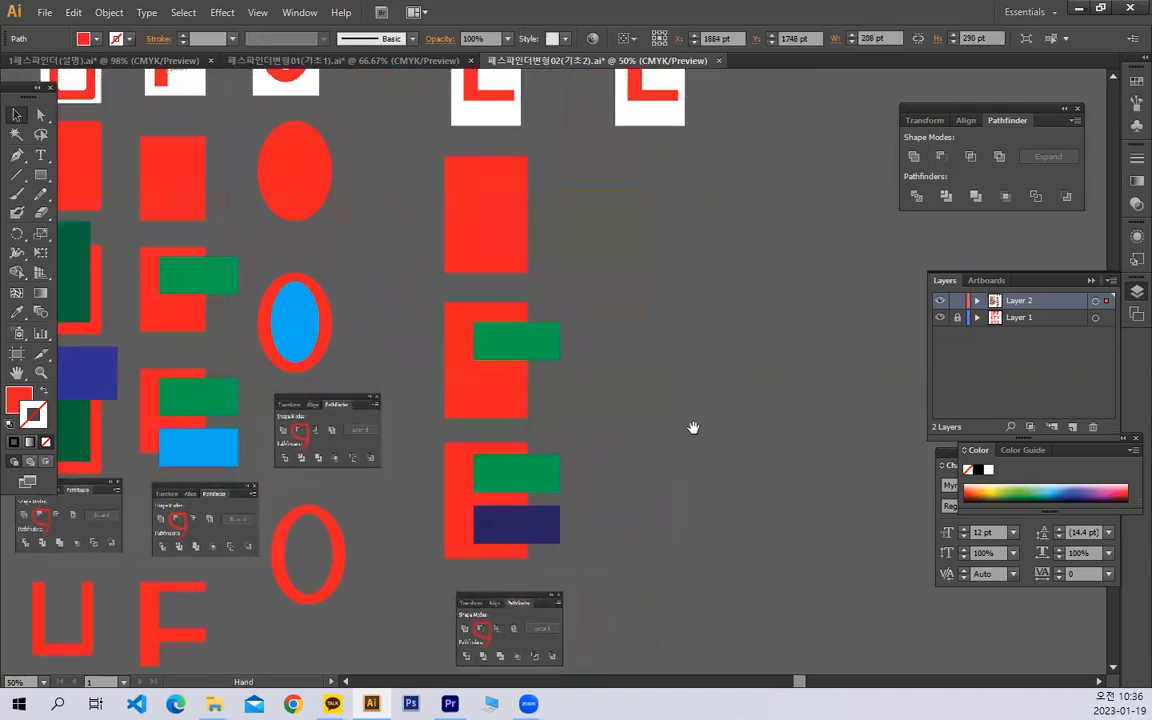
drag(664, 344, 606, 424)
drag(594, 151, 630, 181)
click(41, 175)
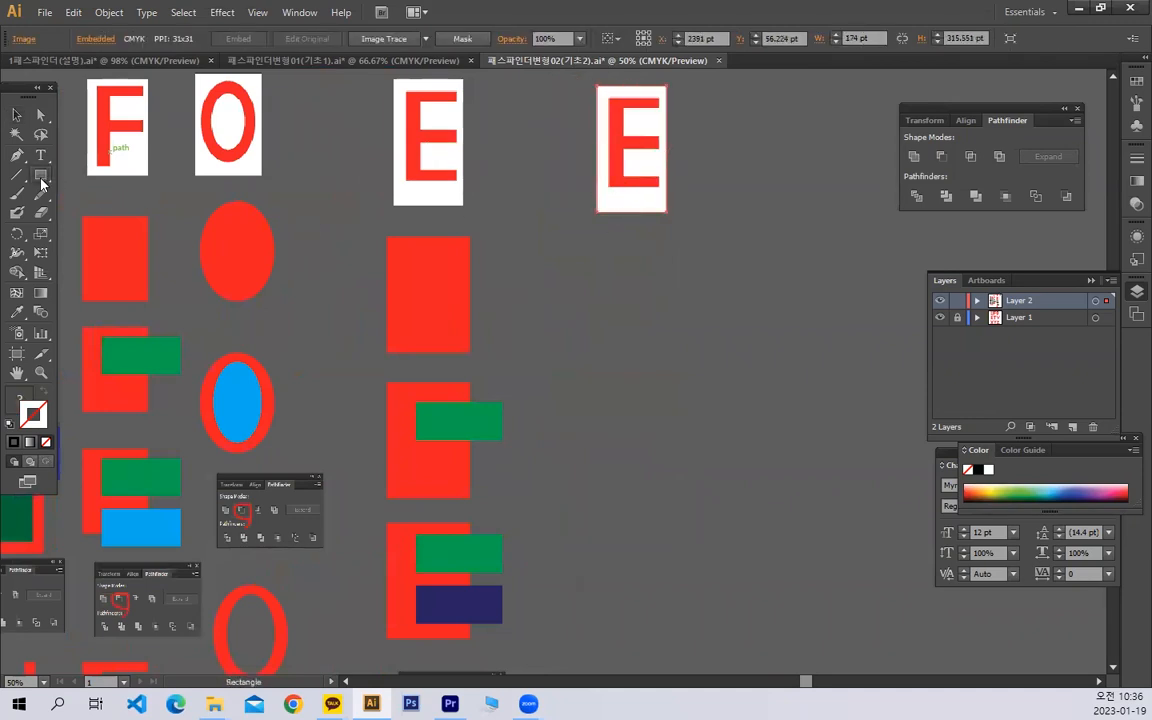
mouse_move(597, 245)
mouse_down()
mouse_move(683, 268)
mouse_move(645, 288)
mouse_move(658, 375)
mouse_move(649, 369)
mouse_up()
- Copy the red bar downward and draw a teal vertical bar about 53 pt wide and 335 pt high along the copy's left end
key(v)
click(648, 294)
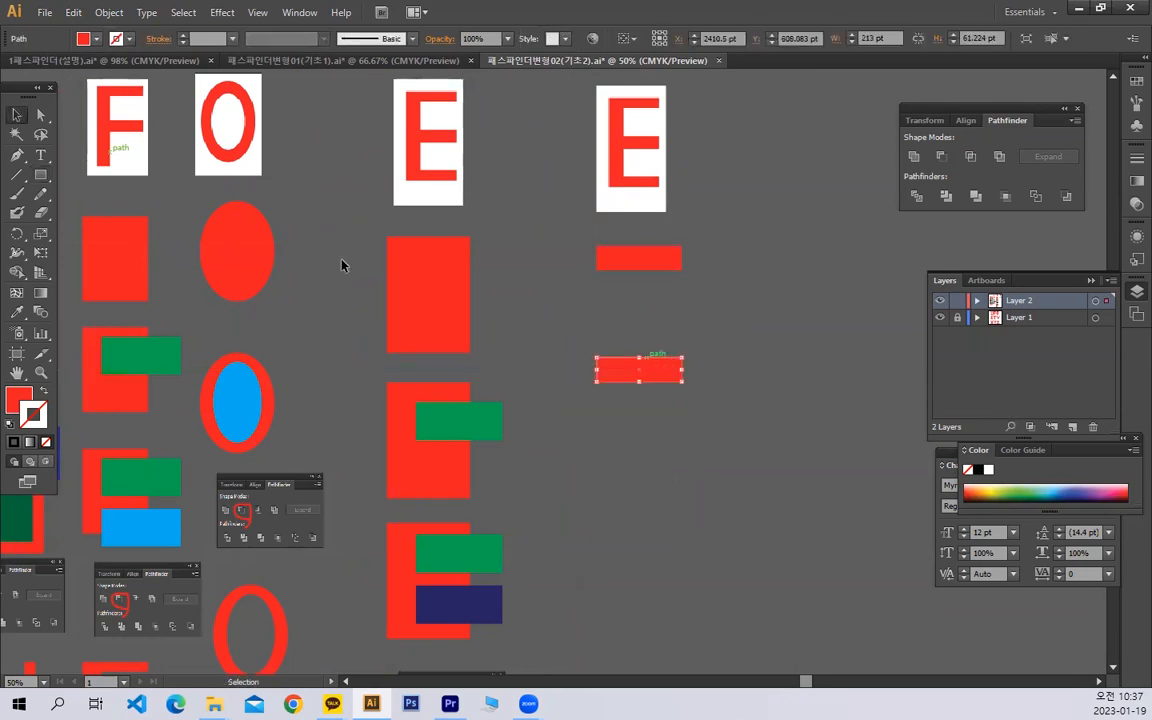
click(36, 175)
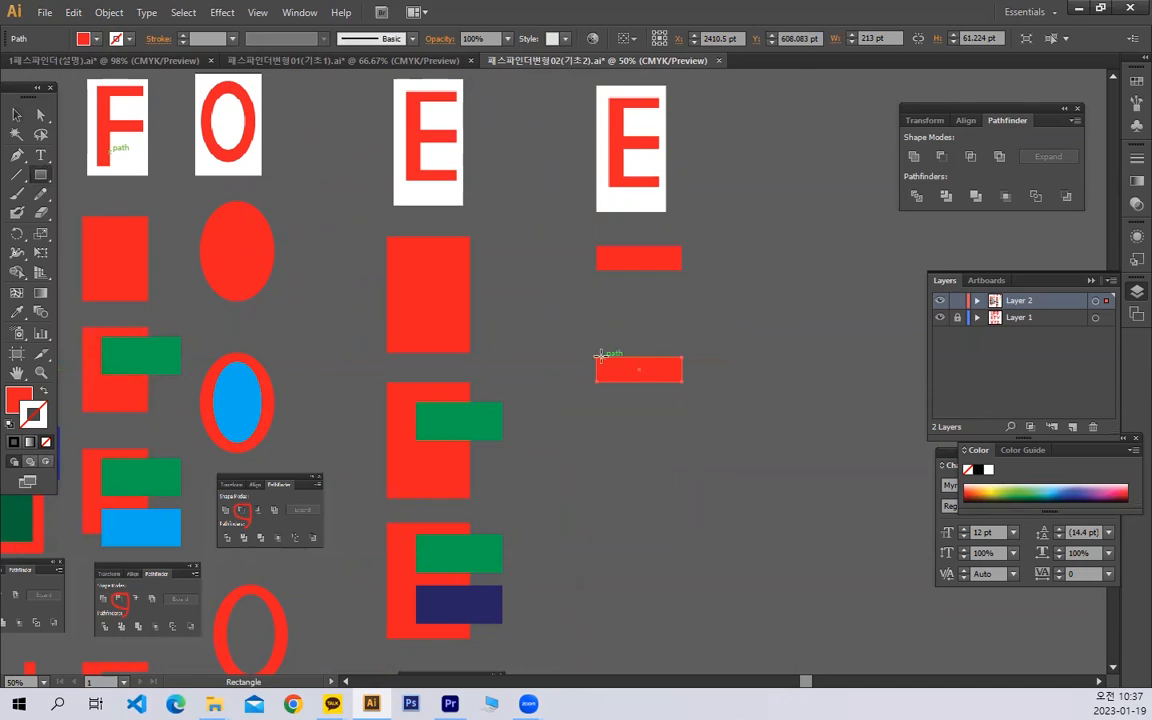
drag(596, 356, 618, 491)
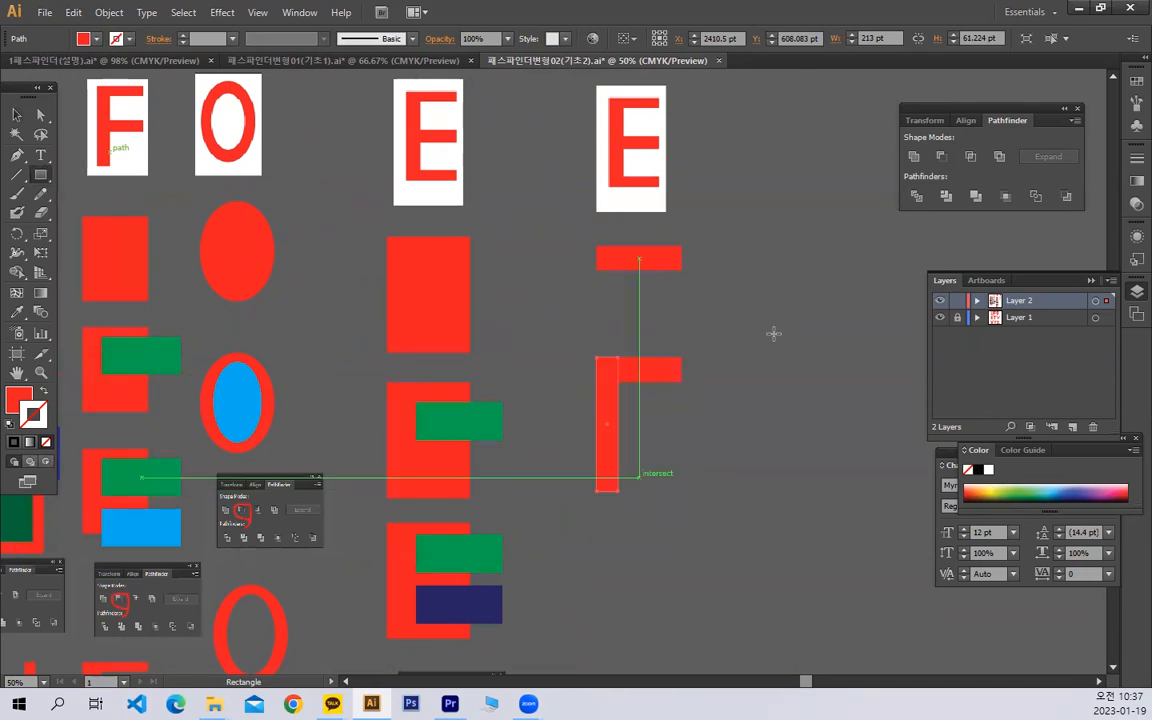
click(96, 38)
click(87, 74)
- Copy the red and teal bars downward and add a second horizontal bar below the red one, filled with light brown
drag(656, 421, 638, 269)
click(17, 117)
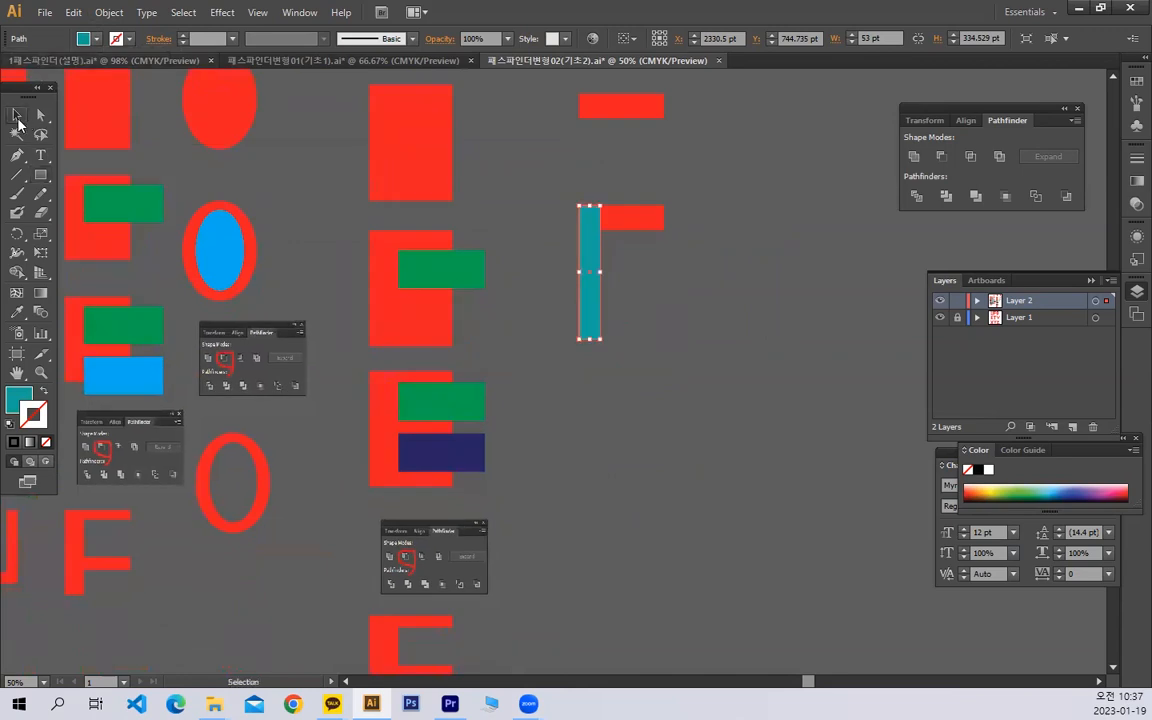
drag(535, 175, 648, 288)
drag(625, 216, 637, 483)
click(751, 419)
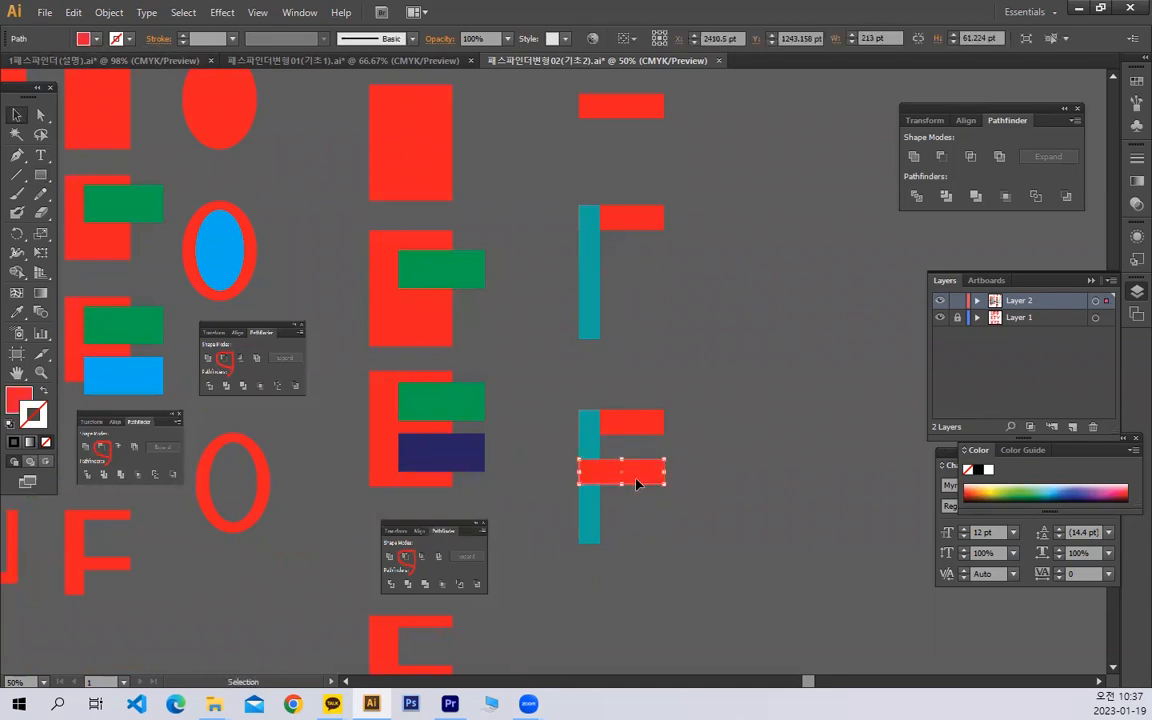
click(96, 38)
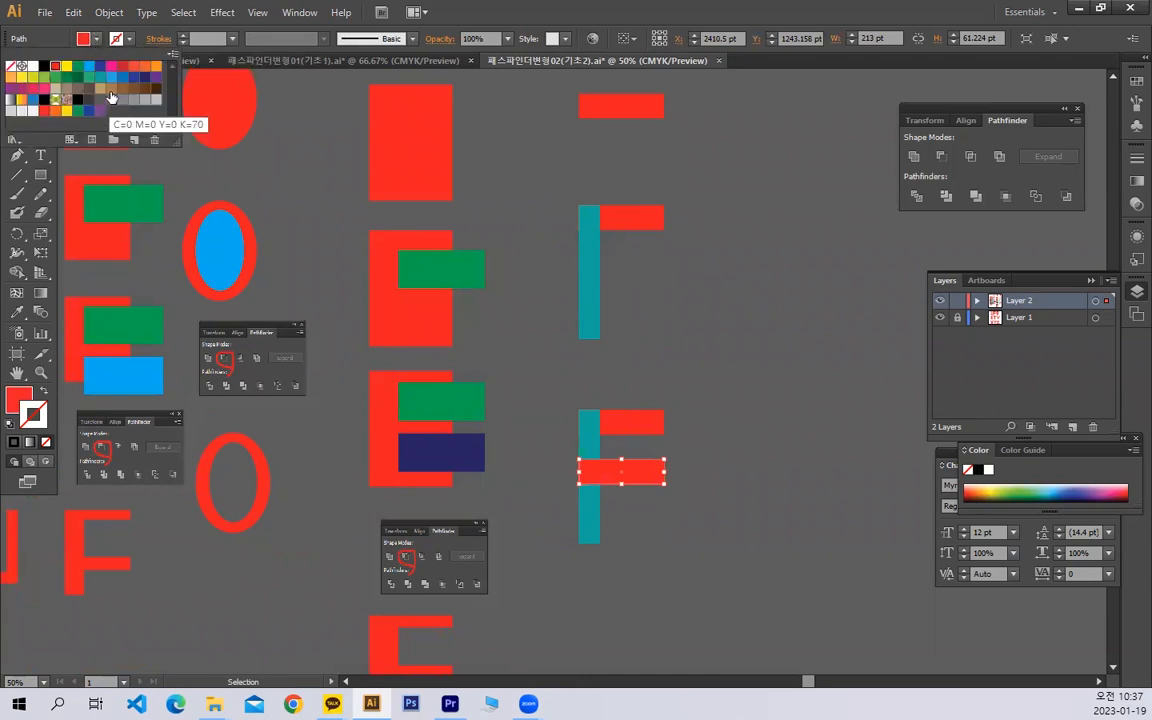
click(75, 102)
- Copy the red, teal and brown bars downward and add a third horizontal bar at the teal bar's base, filled with dark green
drag(736, 526, 744, 360)
drag(721, 463, 599, 215)
drag(658, 278, 650, 555)
click(676, 483)
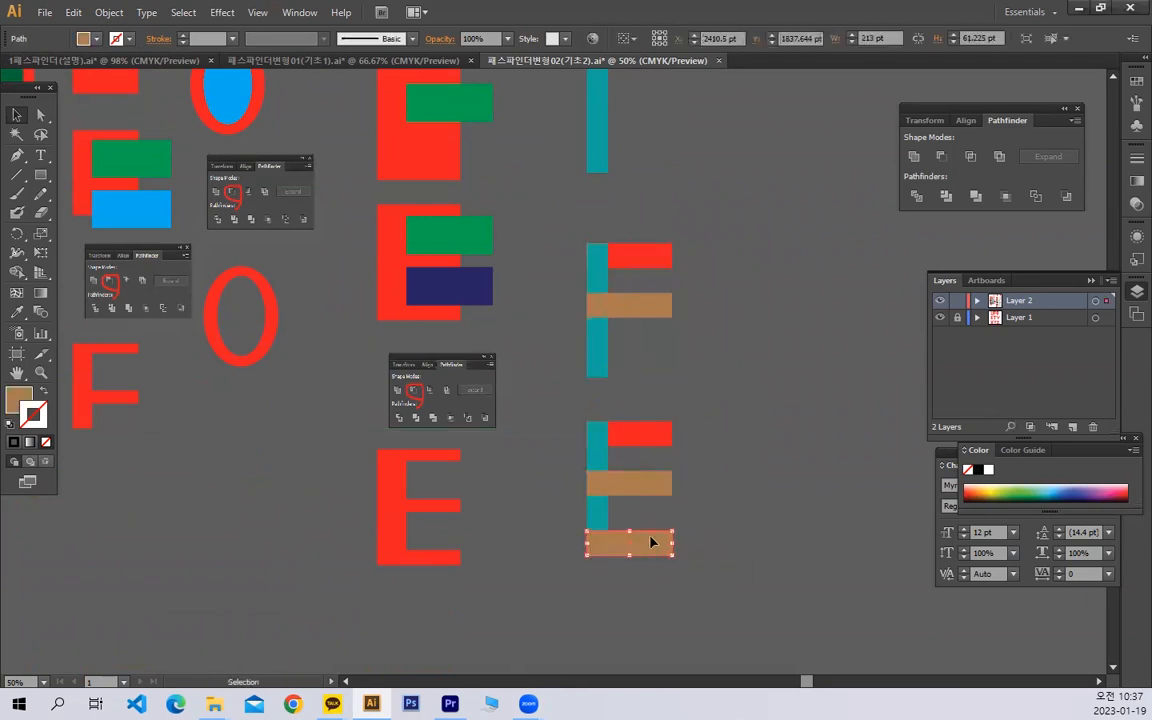
click(84, 38)
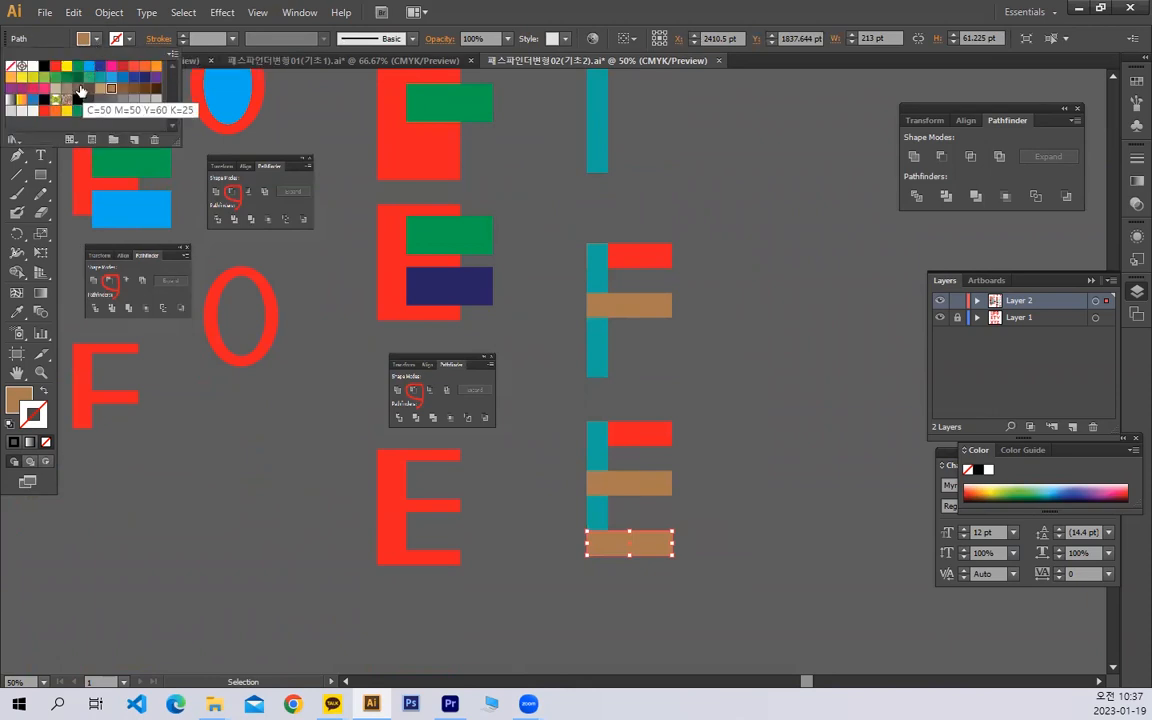
click(78, 84)
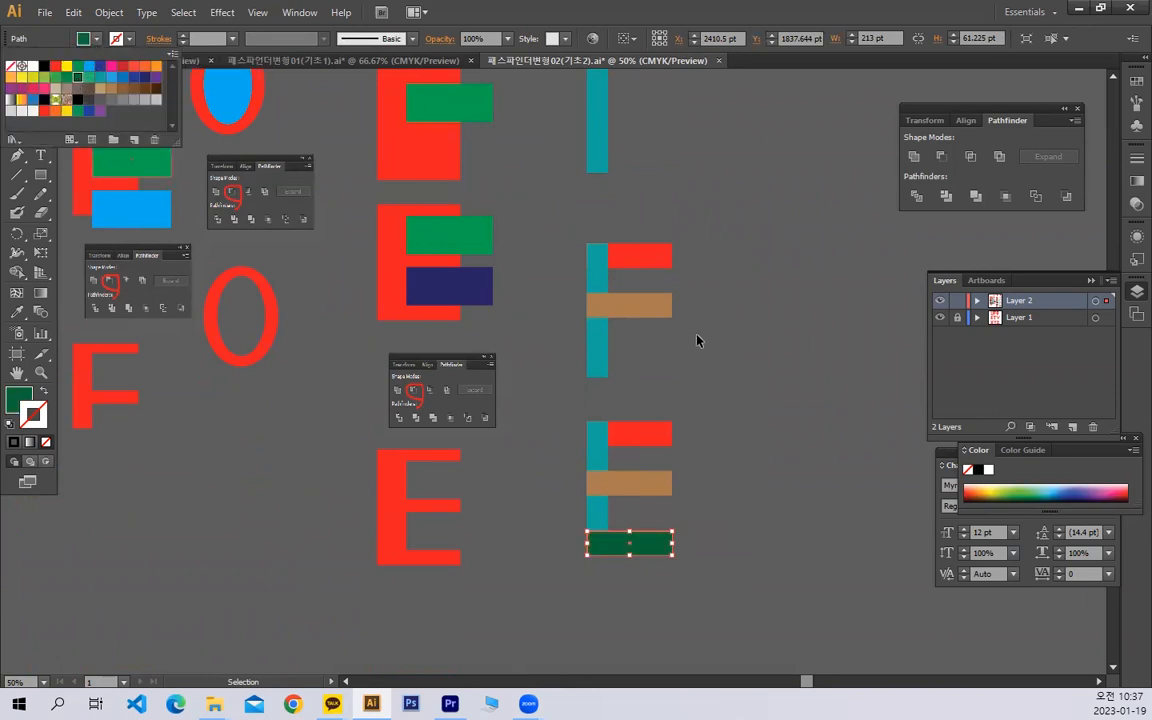
- Capture the Pathfinder panel with Unite circled in red and place the picture below the four-colour E
key(ctrl+shift+c)
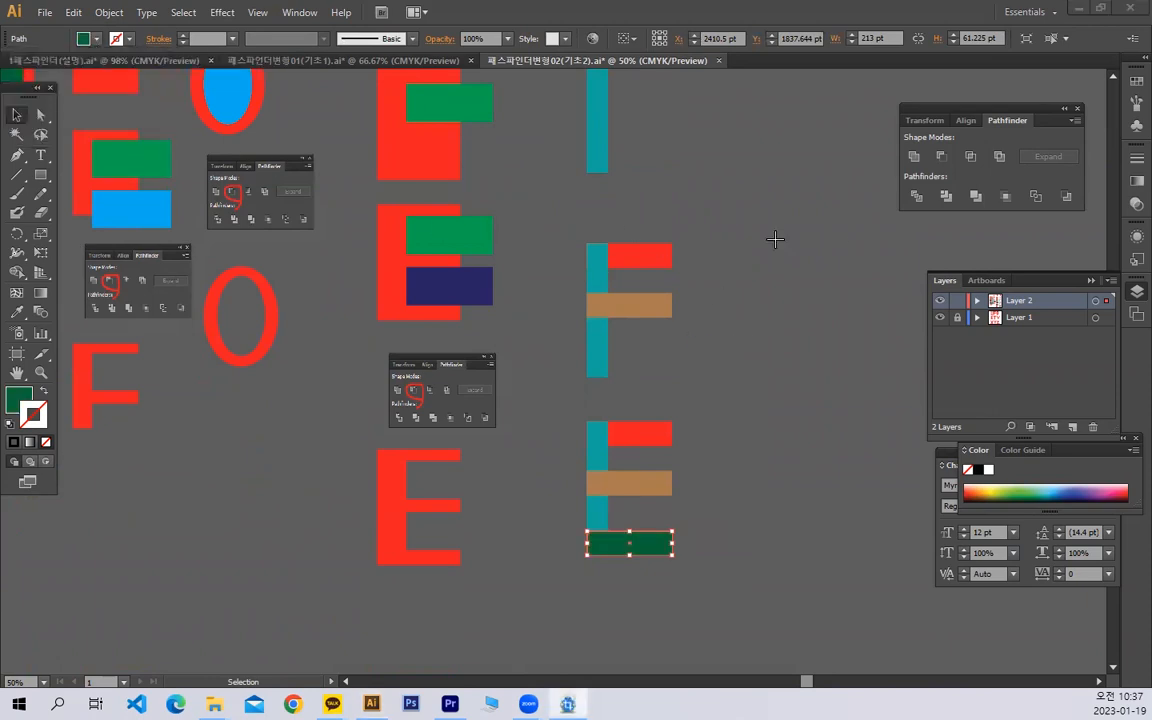
drag(857, 91, 1106, 239)
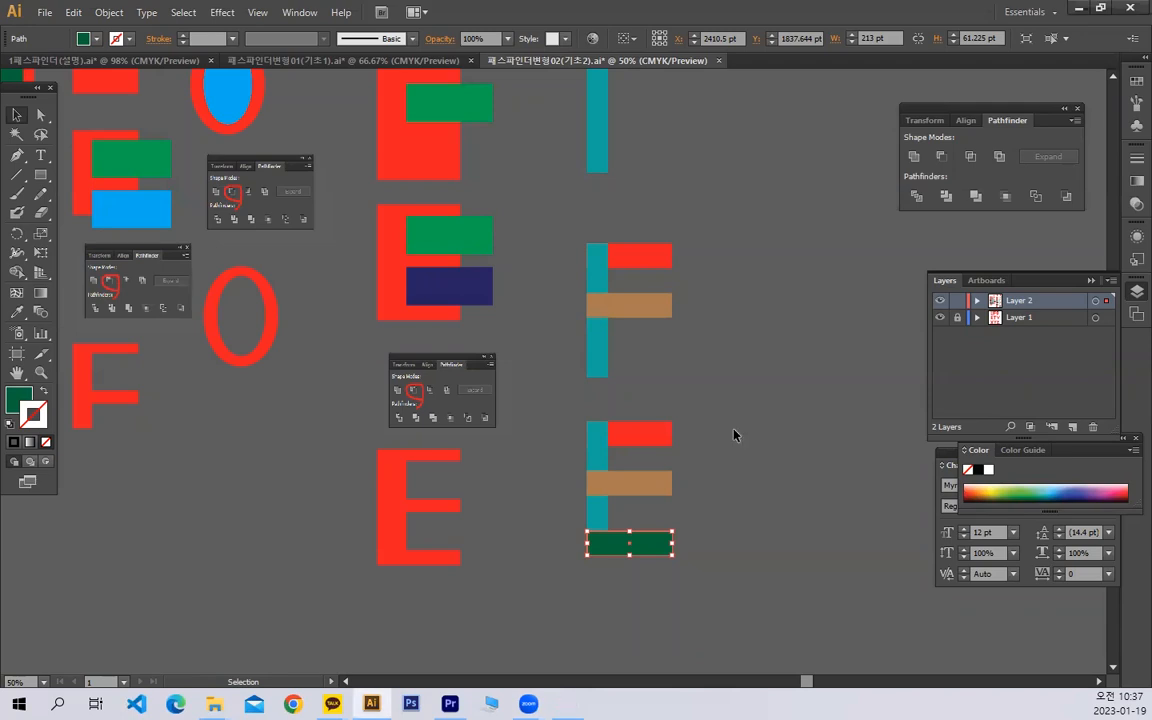
click(655, 483)
click(749, 527)
drag(751, 592, 730, 360)
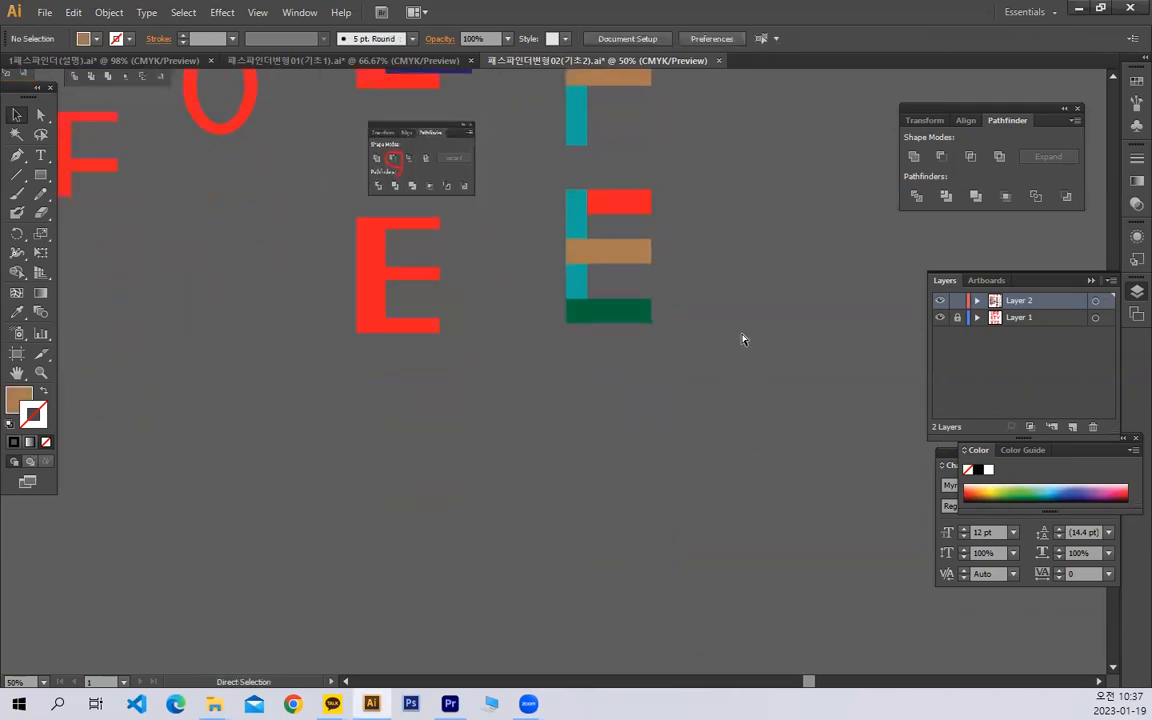
key(ctrl+v)
click(607, 368)
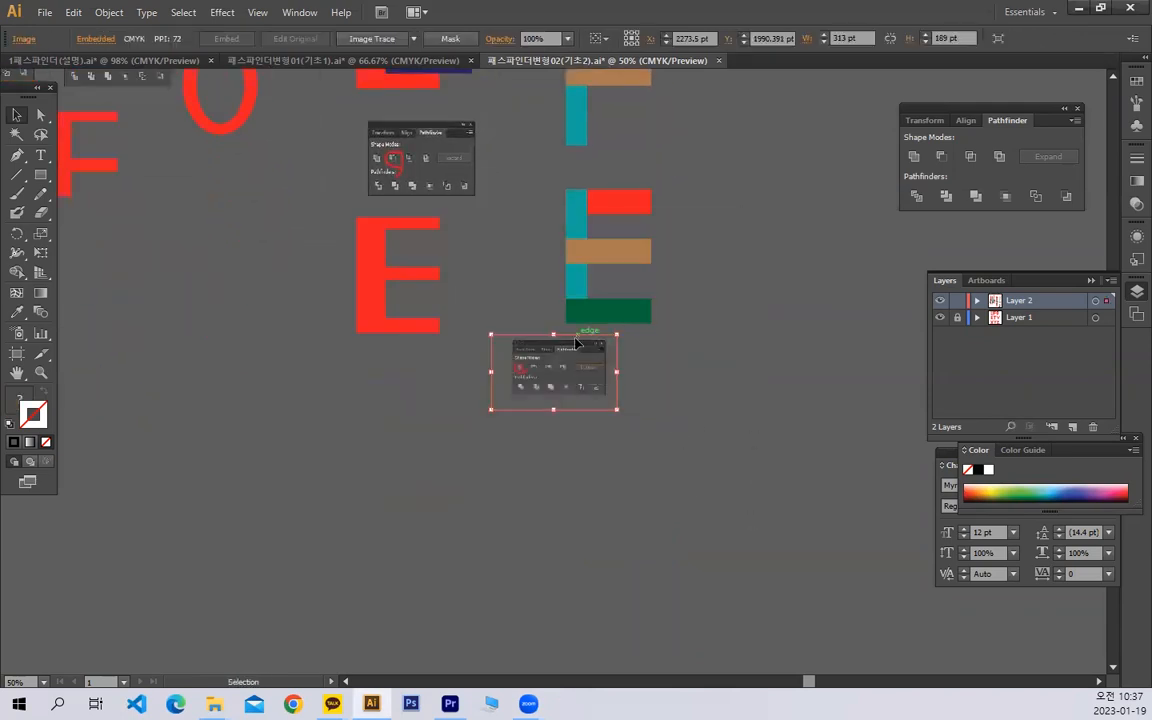
drag(610, 410, 654, 406)
click(531, 183)
drag(617, 287, 603, 471)
key(ctrl+z)
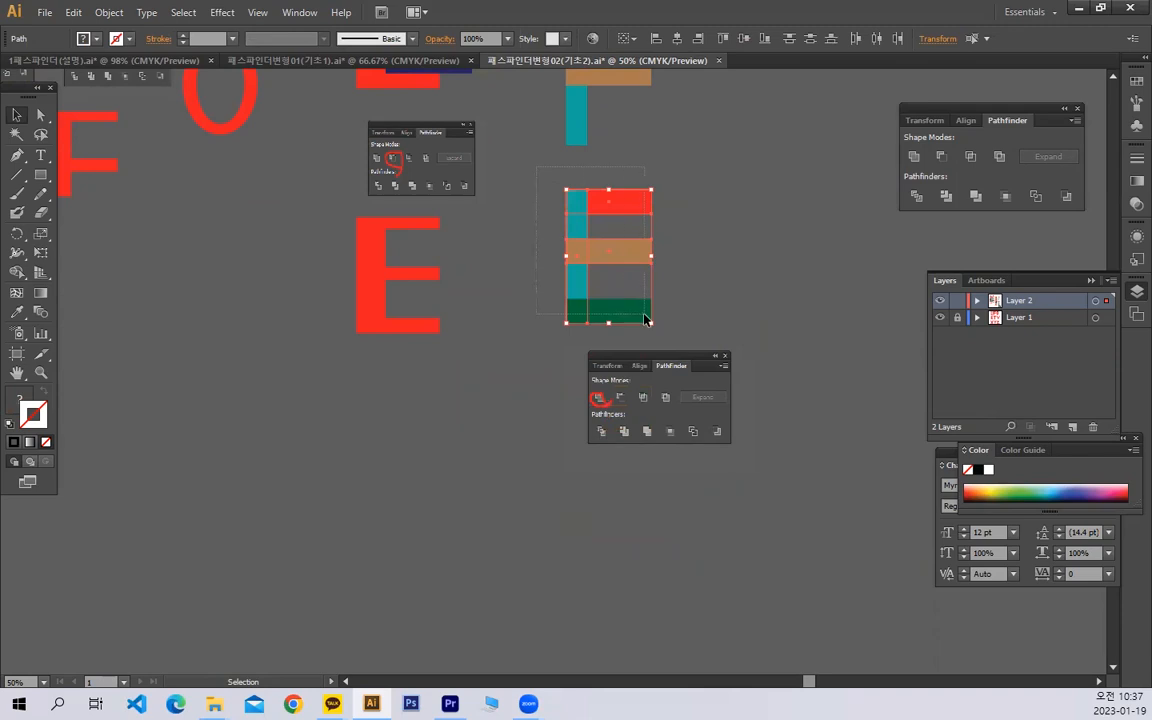
- Copy the four-colour E bars below the panel picture and merge the copy into one shape with Unite
drag(624, 257, 625, 538)
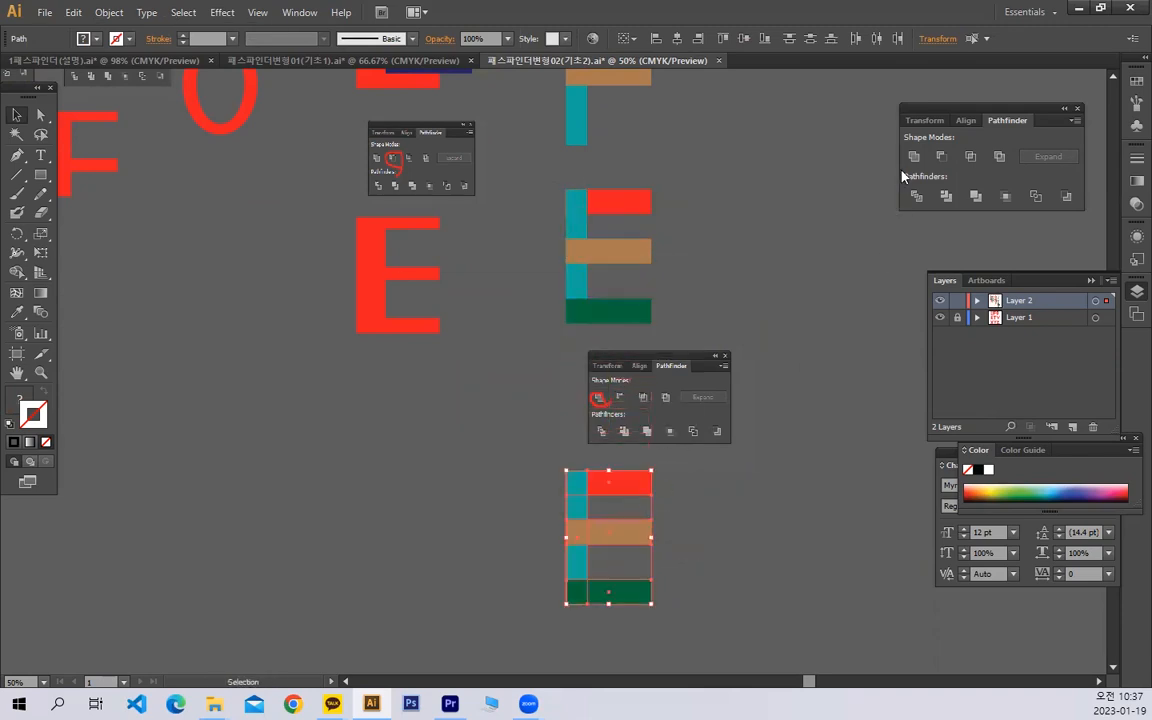
click(912, 157)
click(830, 468)
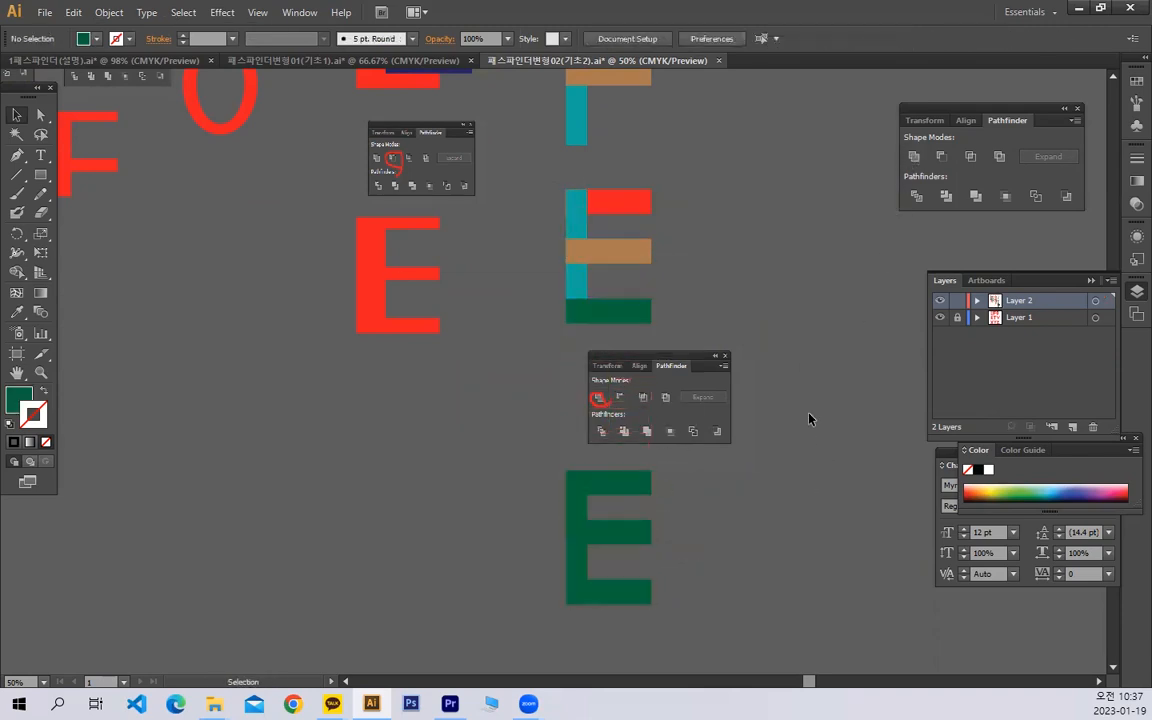
- Return to the white artboard that holds the red sample letters E, T, V, X, Y and Z
key(space)
drag(744, 262, 723, 497)
drag(563, 352, 770, 391)
drag(141, 347, 149, 424)
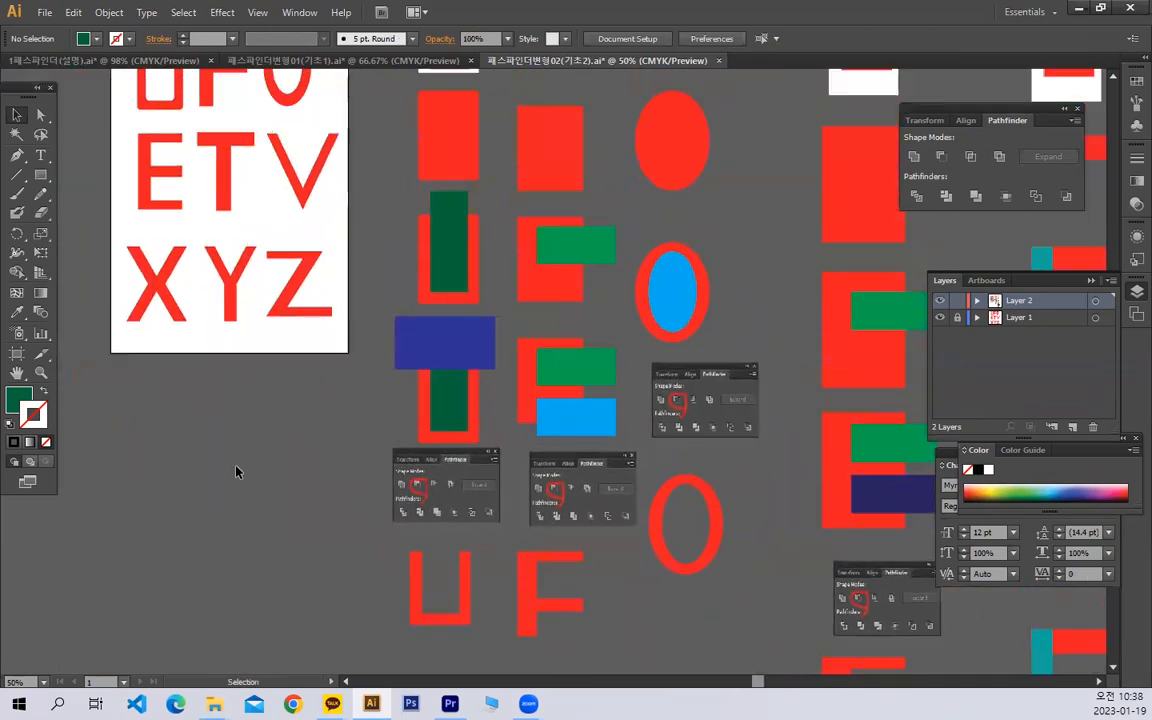